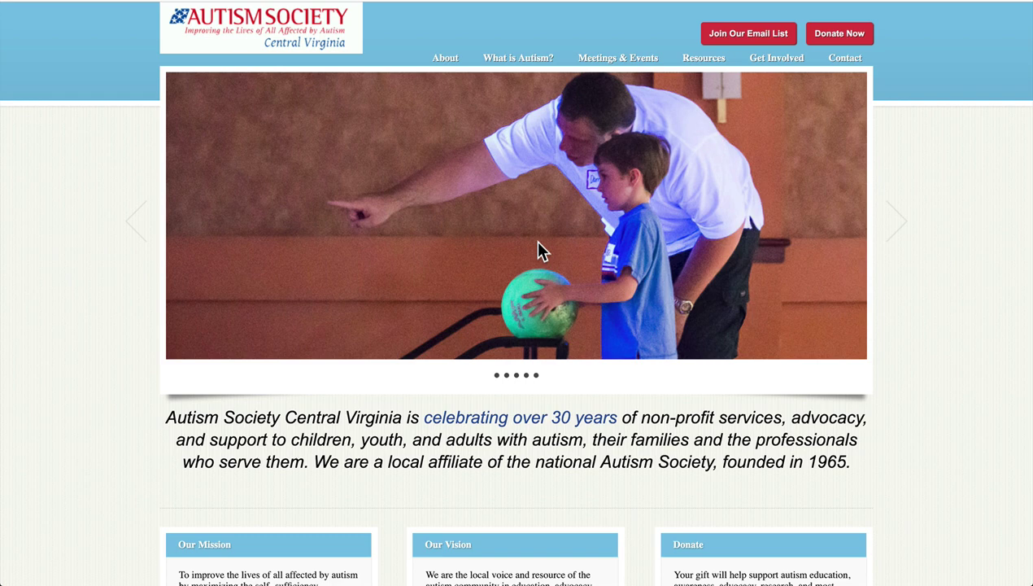
Step: Examine the existing Autism Society Central Virginia home page, from the image slider and intro text through the content boxes, testimonials and events to the footer
scroll(537, 251, "down", 1)
scroll(537, 250, "up", 1)
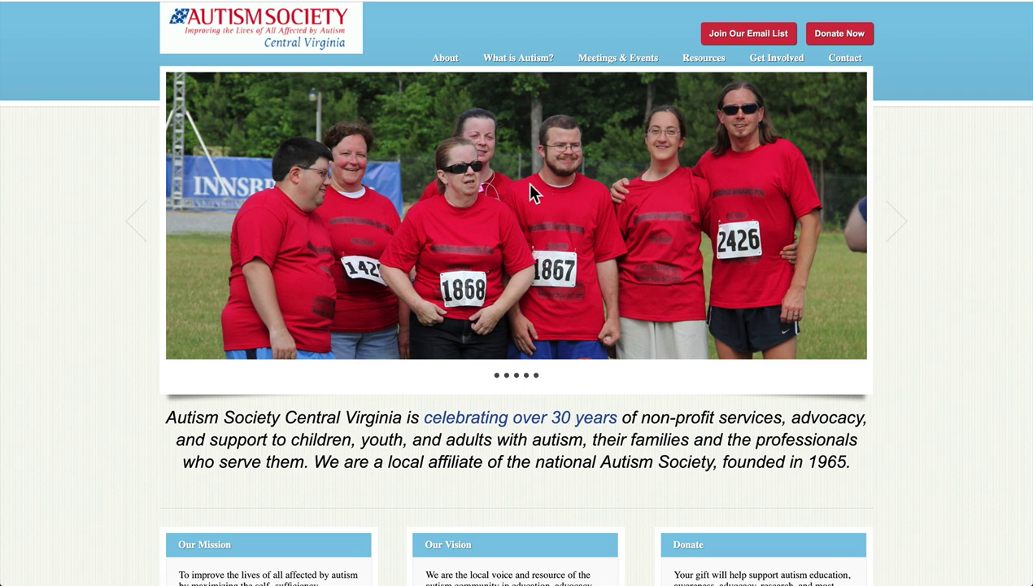
scroll(518, 192, "down", 1)
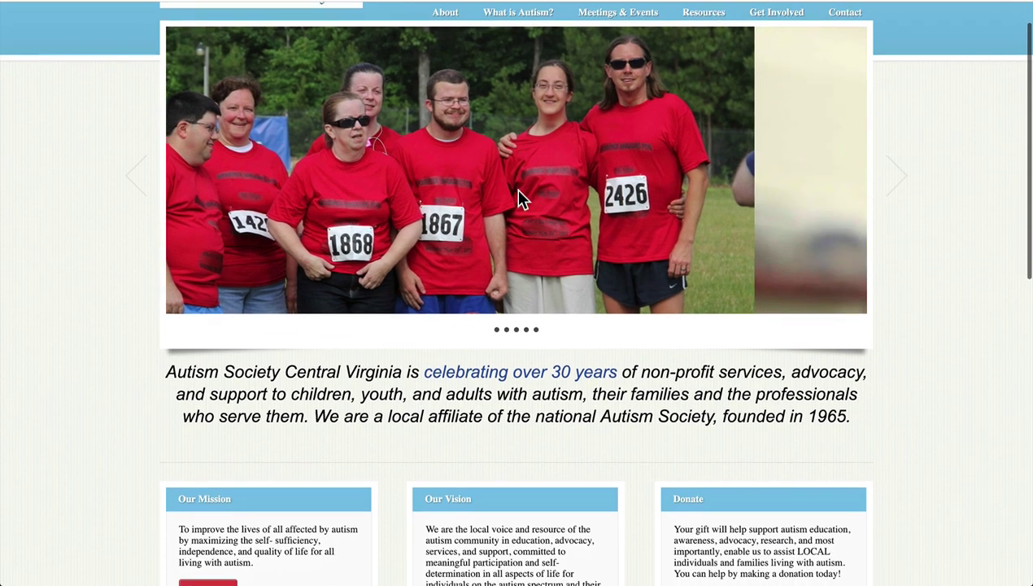
scroll(489, 272, "down", 1)
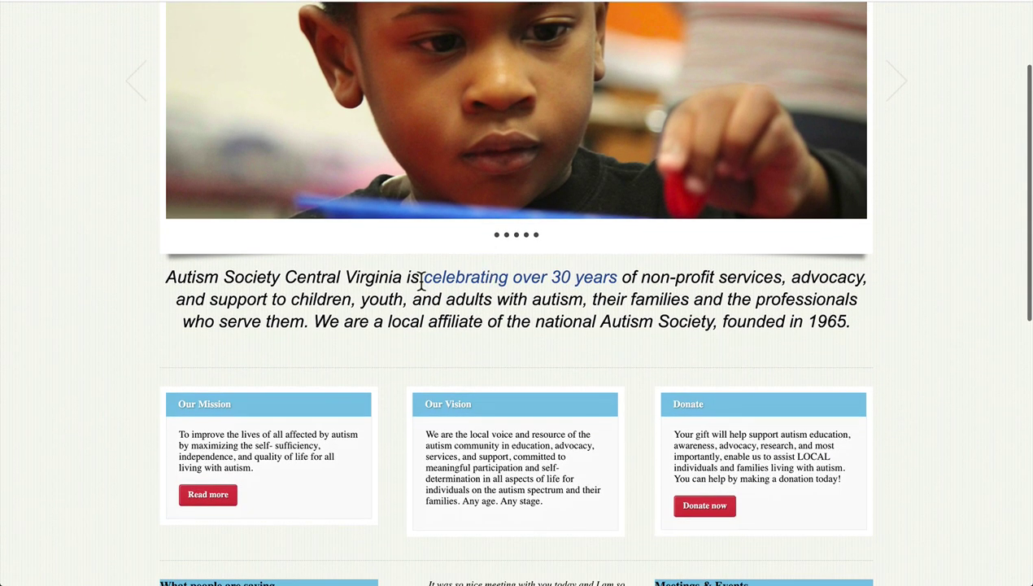
left_click_drag(389, 278, 577, 327)
left_click(576, 327)
scroll(556, 334, "down", 2)
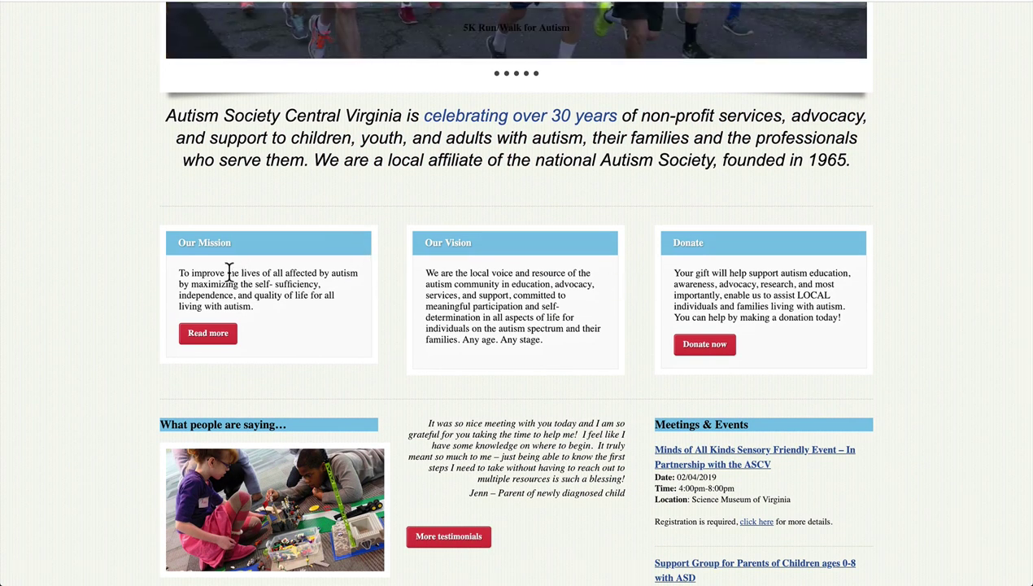
left_click_drag(206, 242, 282, 300)
left_click(276, 296)
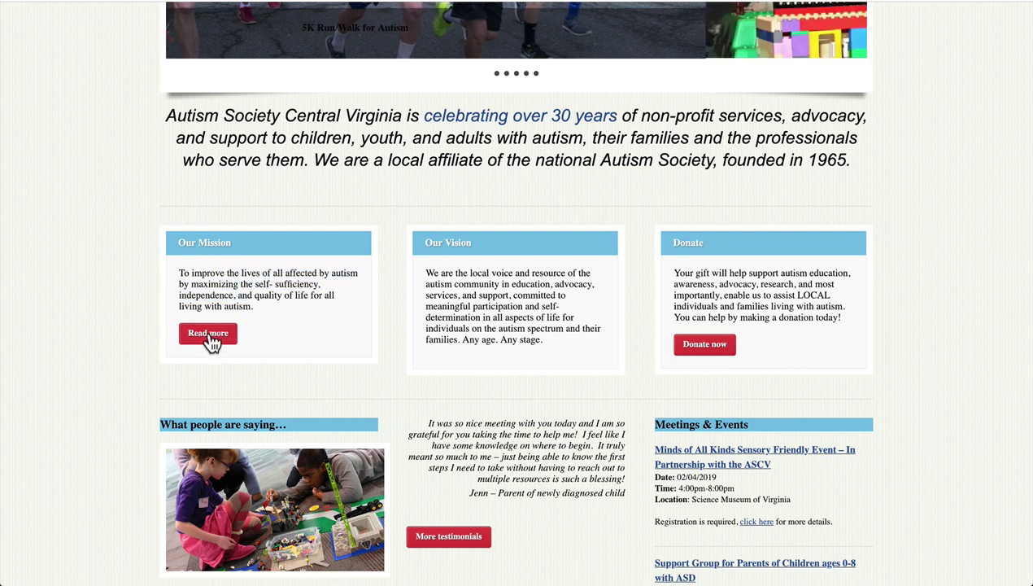
scroll(489, 338, "down", 4)
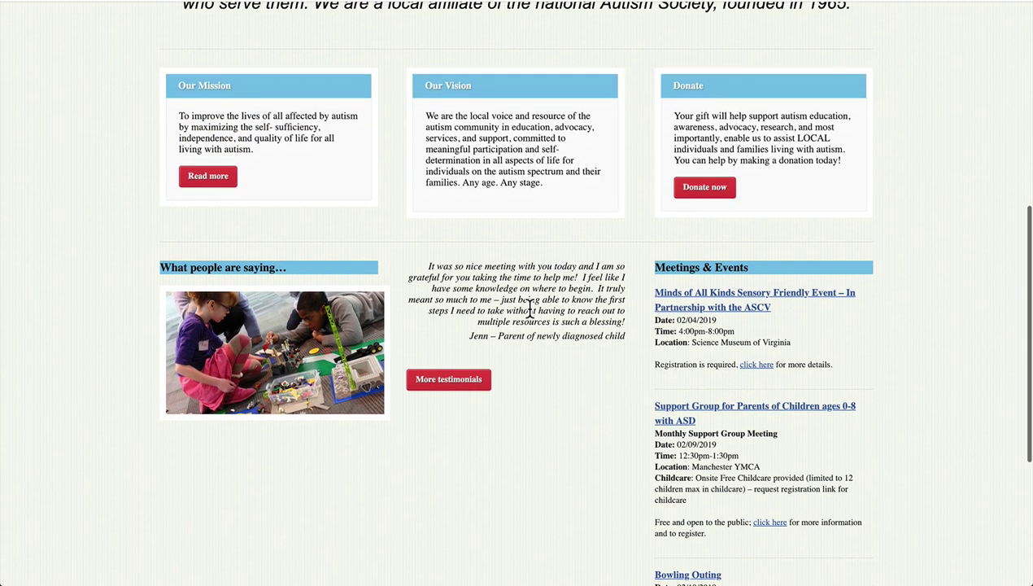
scroll(567, 334, "down", 2)
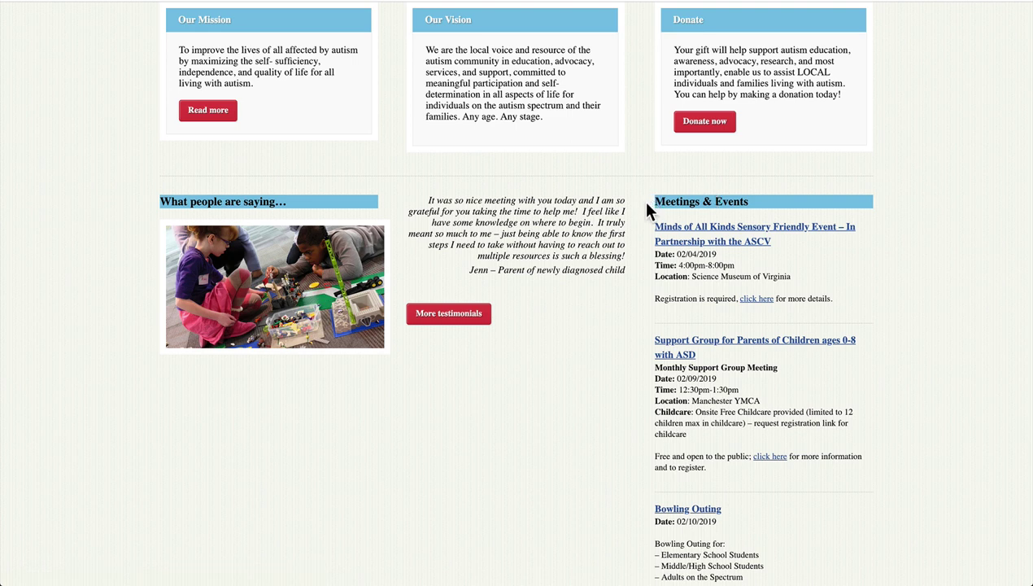
scroll(639, 223, "down", 4)
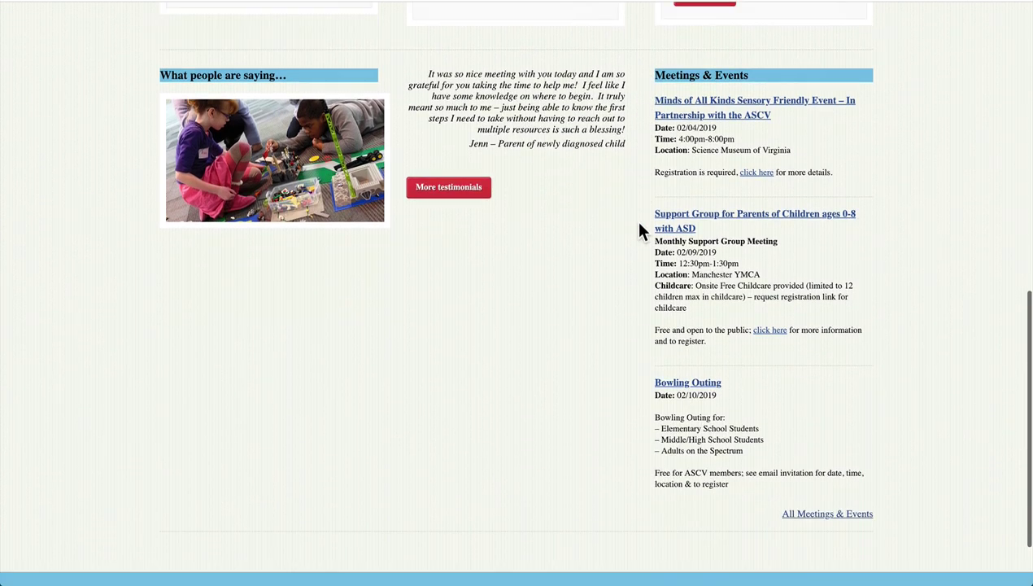
scroll(639, 225, "down", 3)
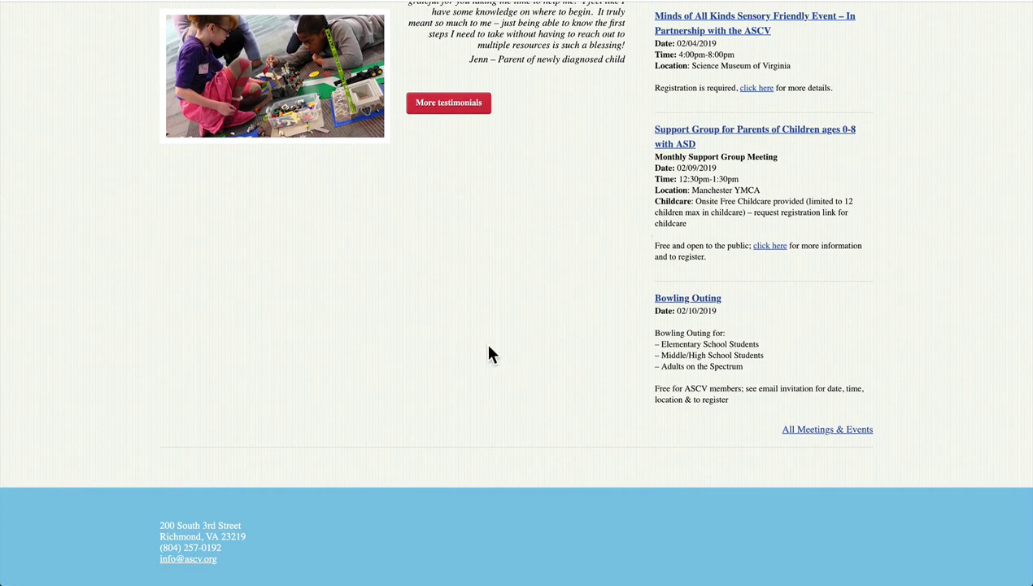
scroll(483, 339, "up", 10)
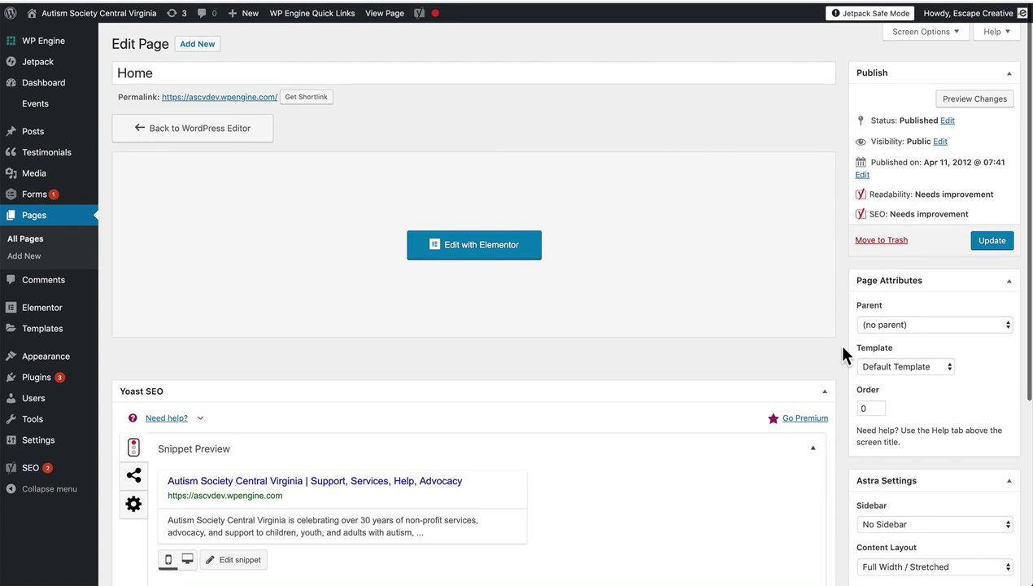
Step: Review the Home page's attributes and Astra settings in WordPress, and open the page for editing with Elementor
scroll(843, 352, "down", 1)
scroll(843, 356, "down", 5)
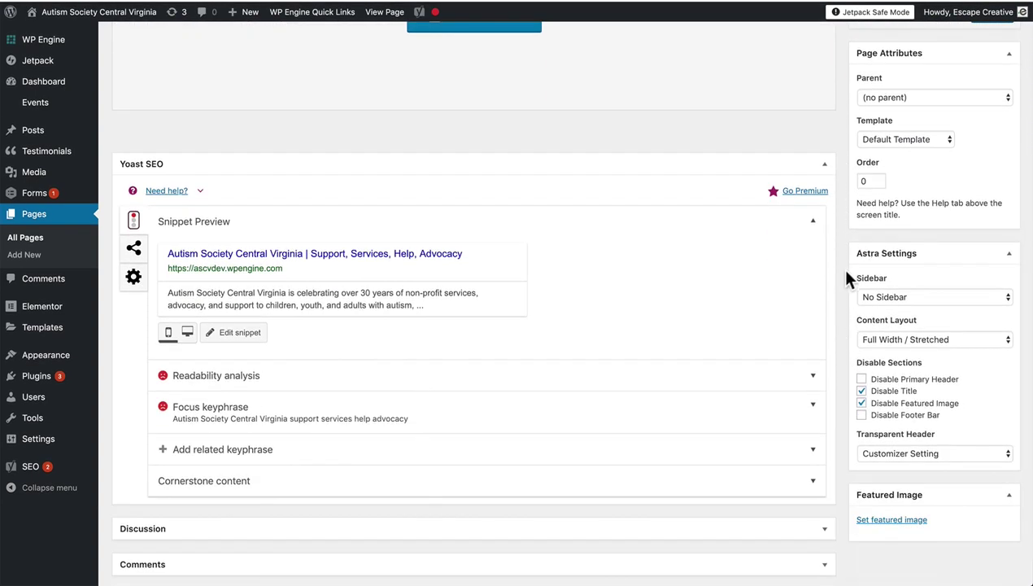
scroll(843, 297, "down", 1)
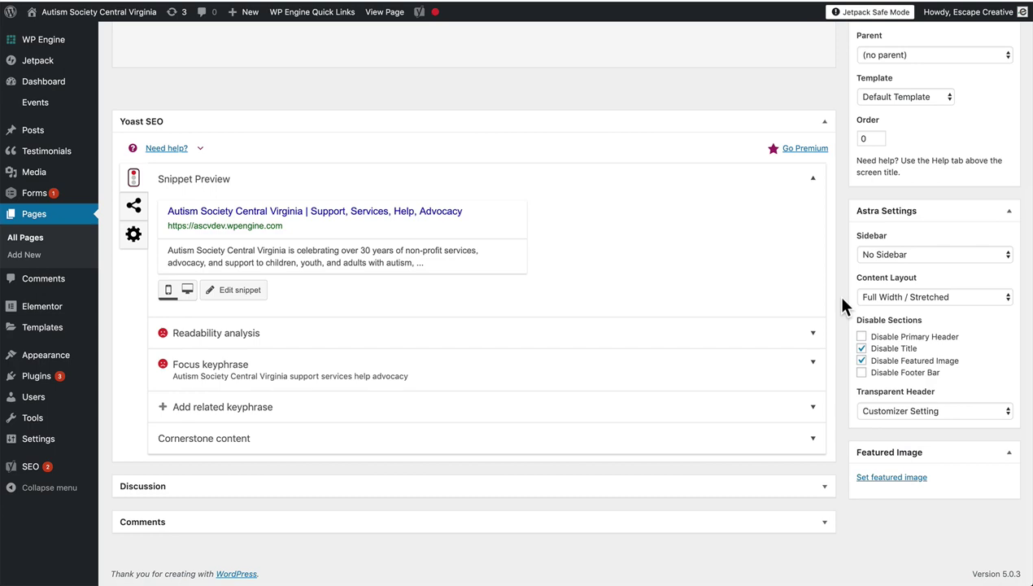
scroll(842, 299, "up", 4)
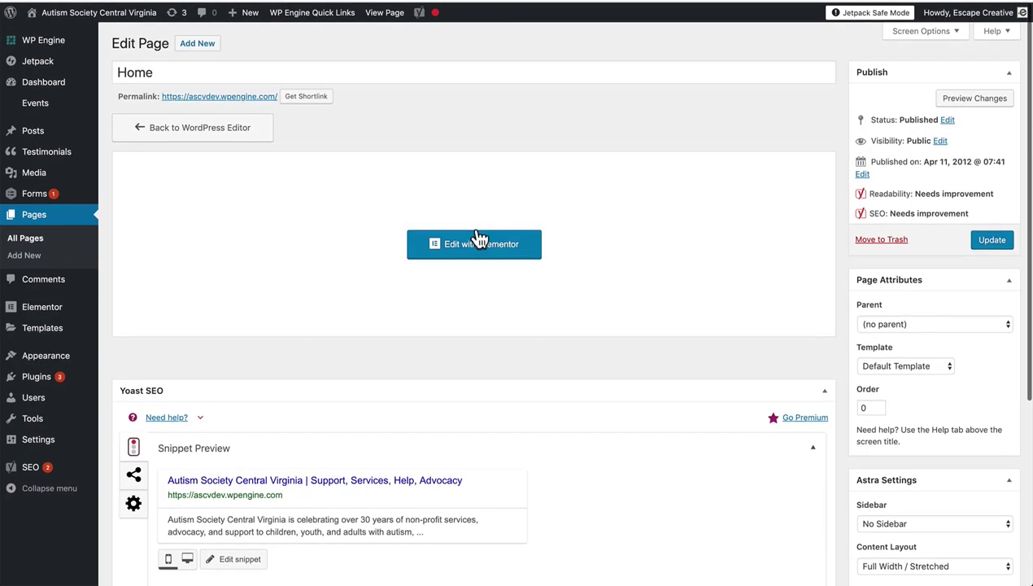
left_click(472, 243)
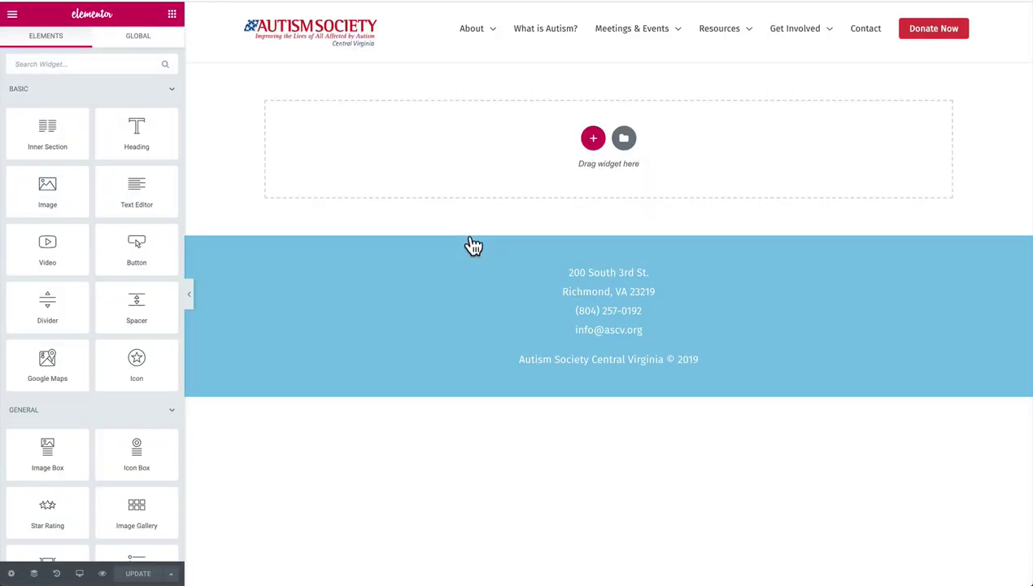
Step: Add an Image Carousel widget to the empty section of the Home page
scroll(92, 299, "down", 1)
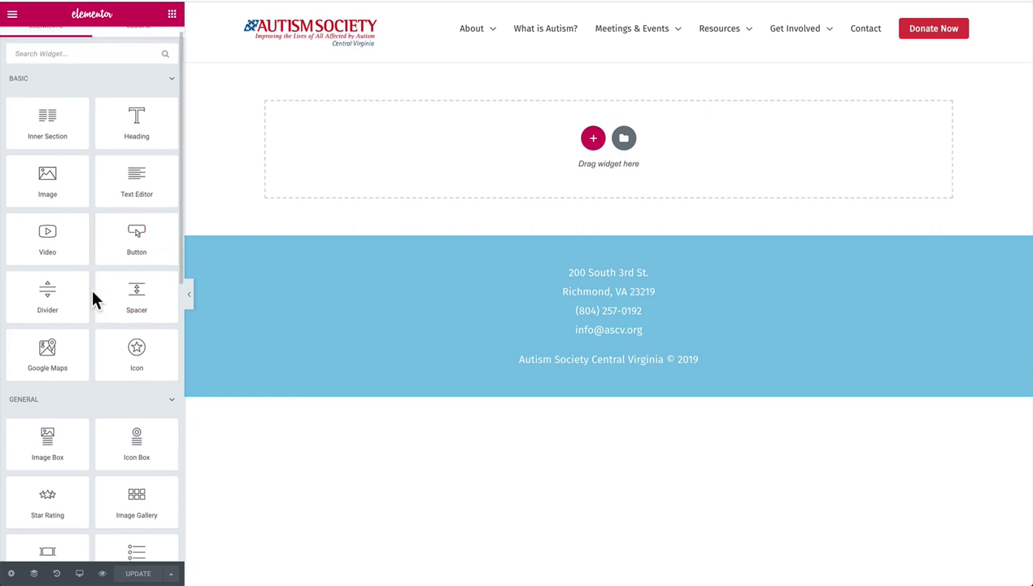
scroll(92, 299, "down", 5)
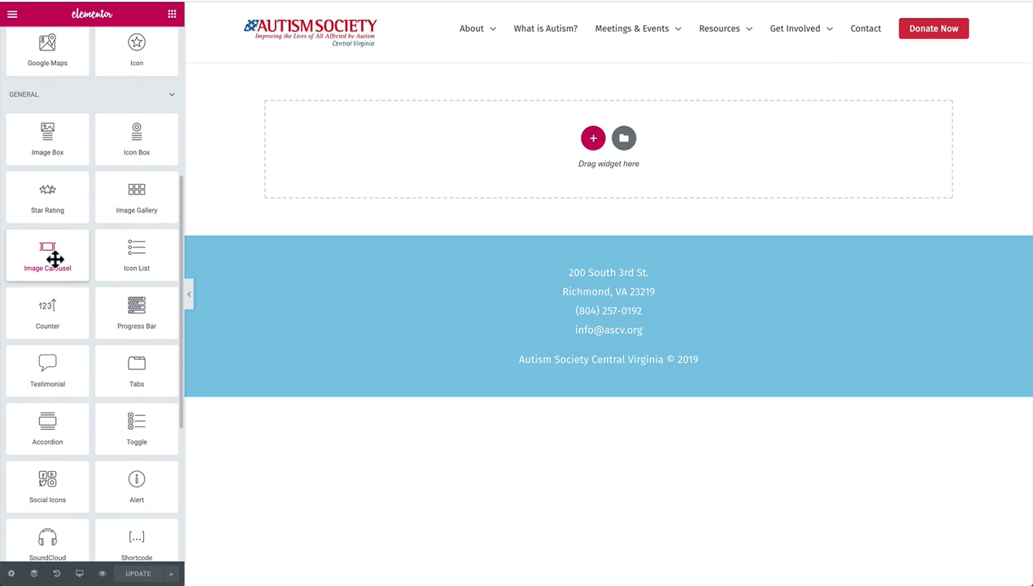
left_click_drag(54, 259, 487, 147)
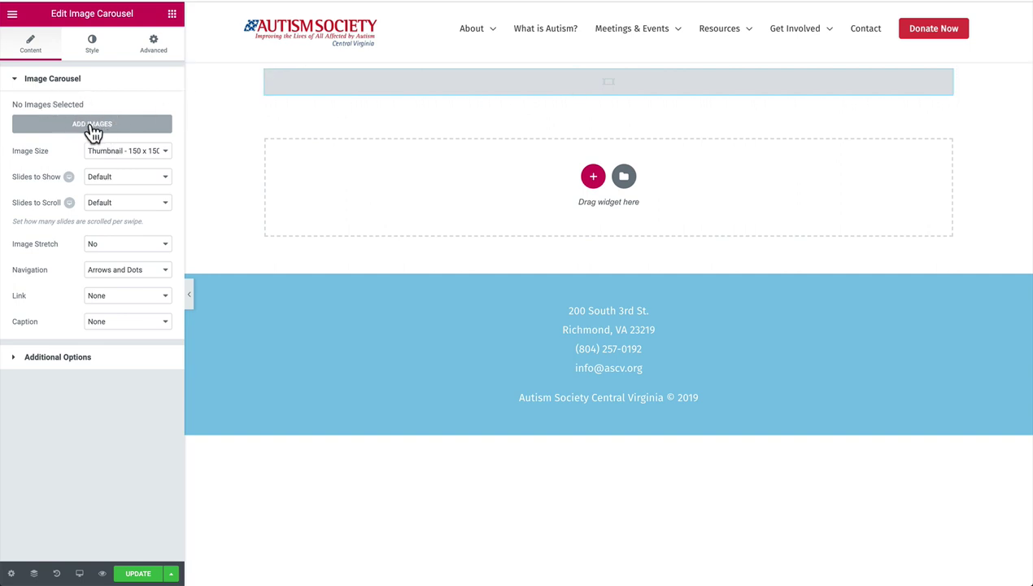
Step: Set the carousel's image size to Full and browse the media library for the slide images
left_click(122, 151)
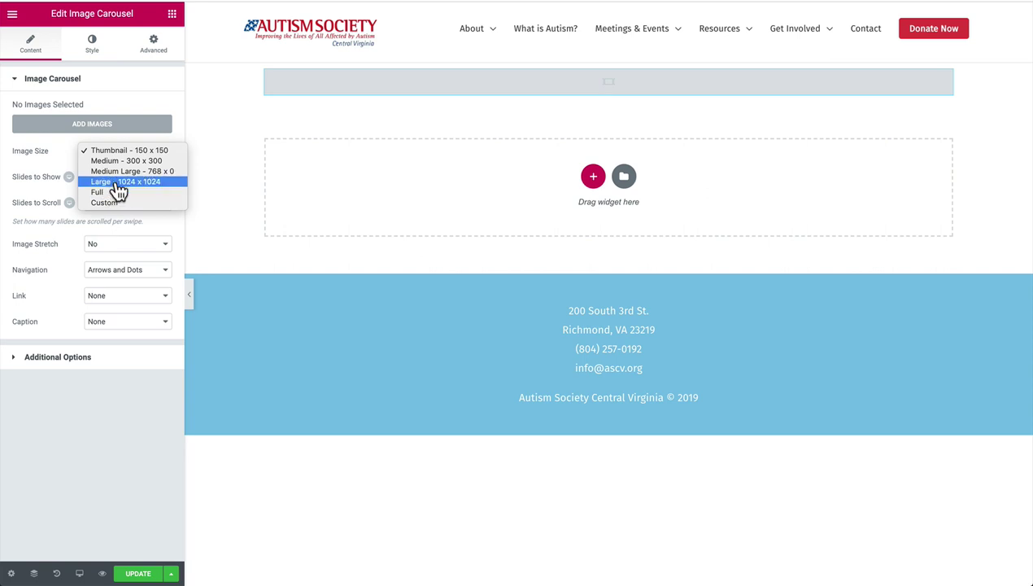
left_click(116, 194)
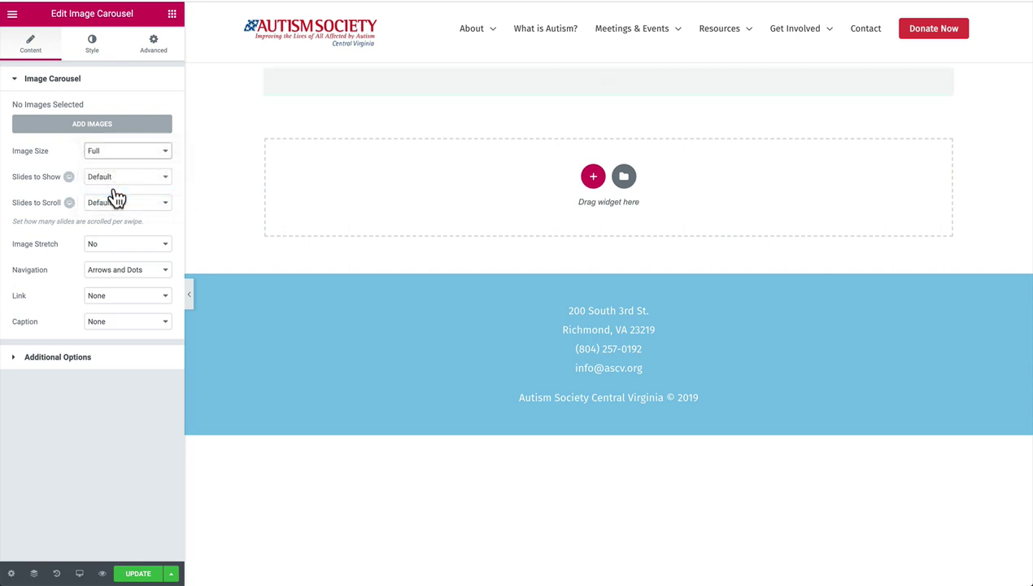
left_click(104, 127)
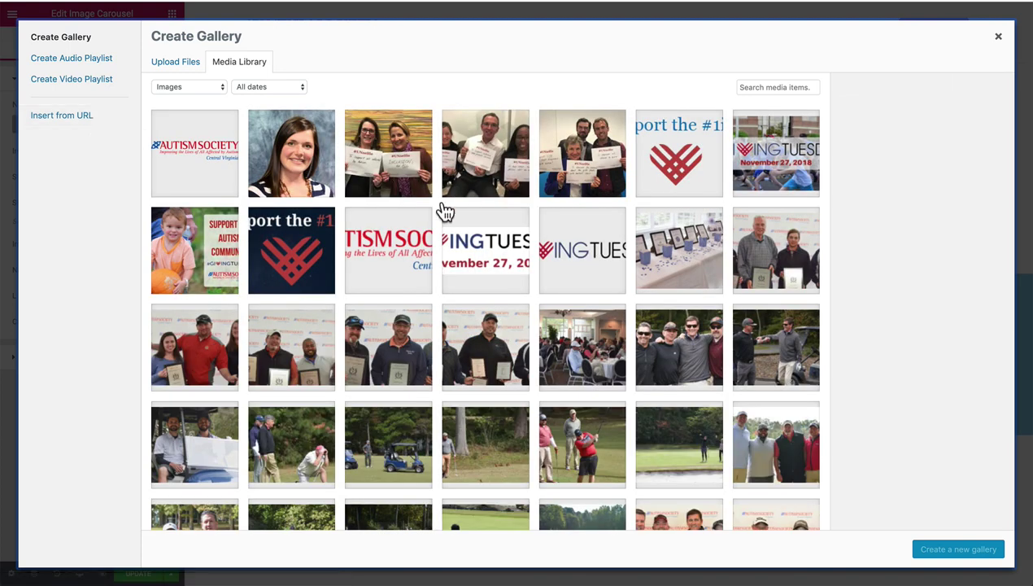
scroll(445, 211, "down", 3)
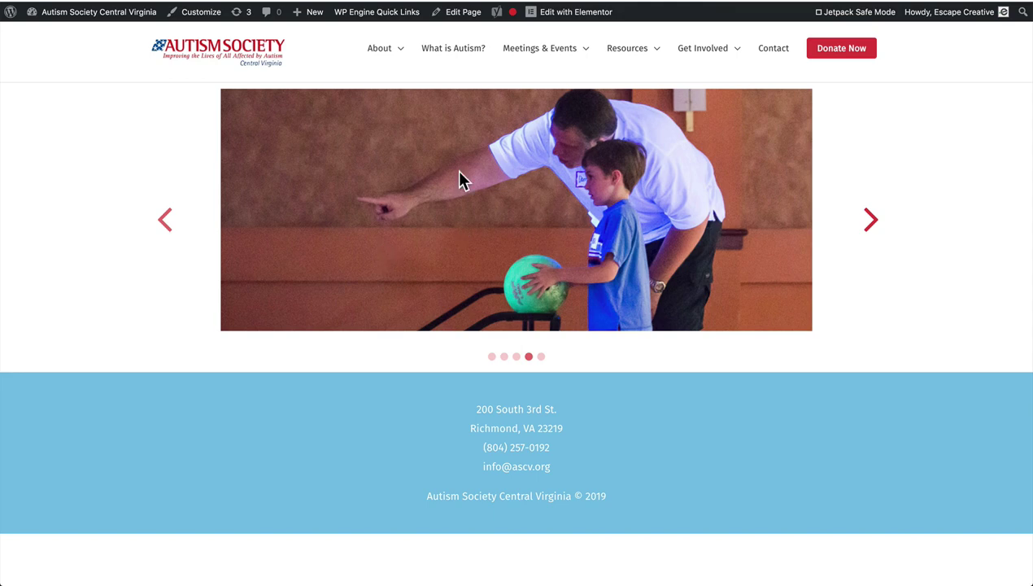
Step: Check the carousel on the live Home page by stepping through its slides with the arrows and the navigation dots
left_click(870, 220)
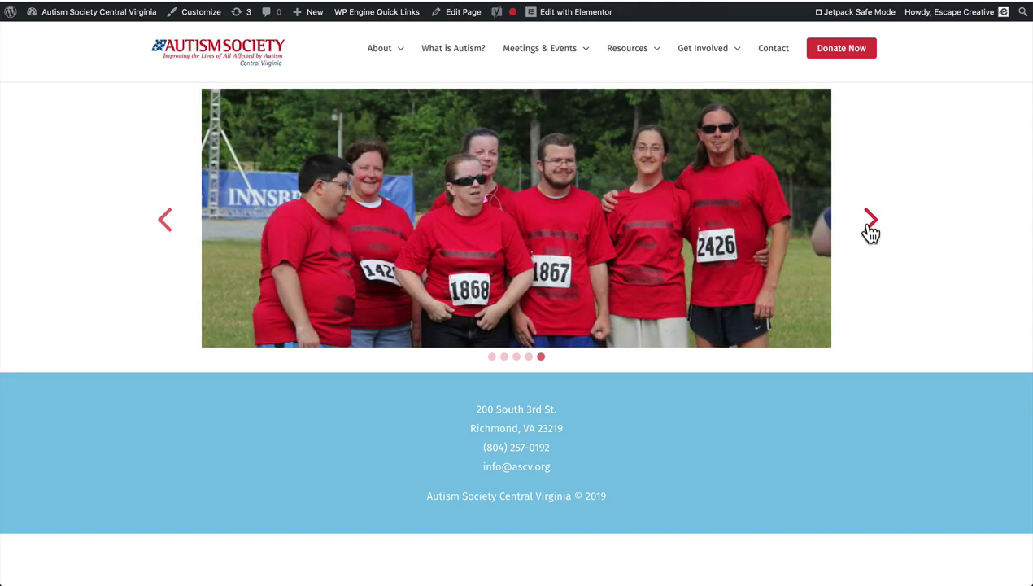
left_click(870, 228)
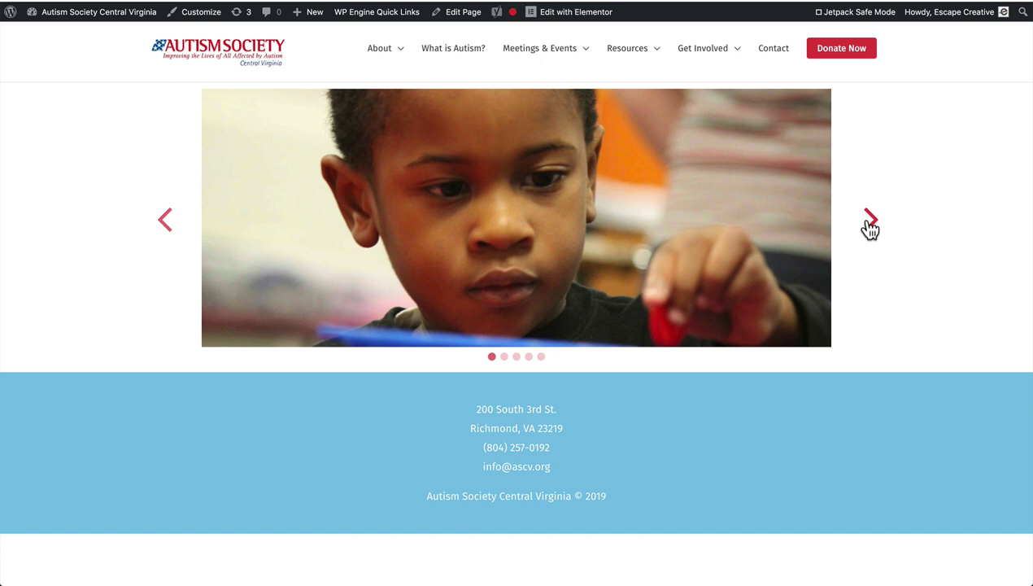
left_click(870, 228)
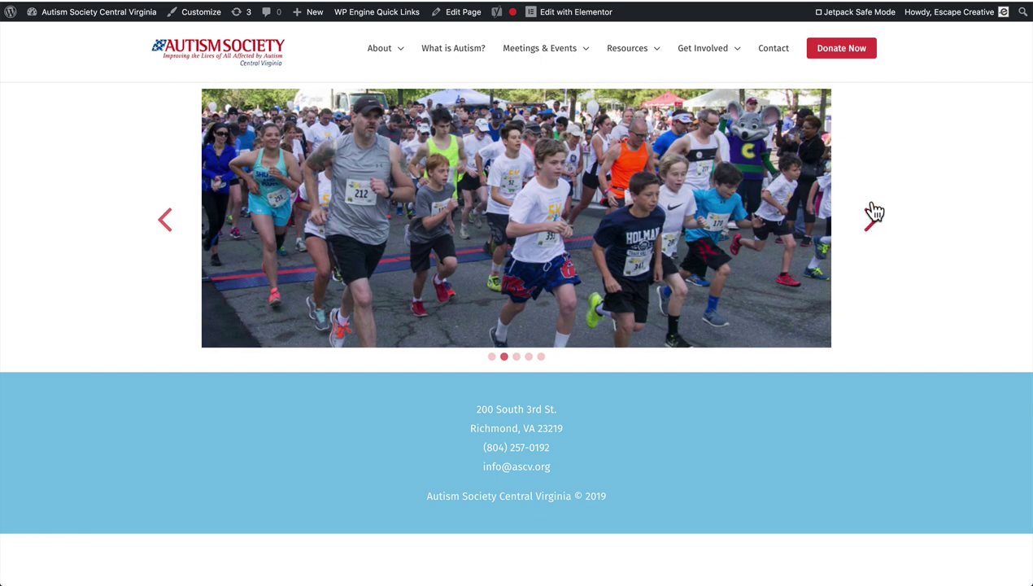
left_click(517, 358)
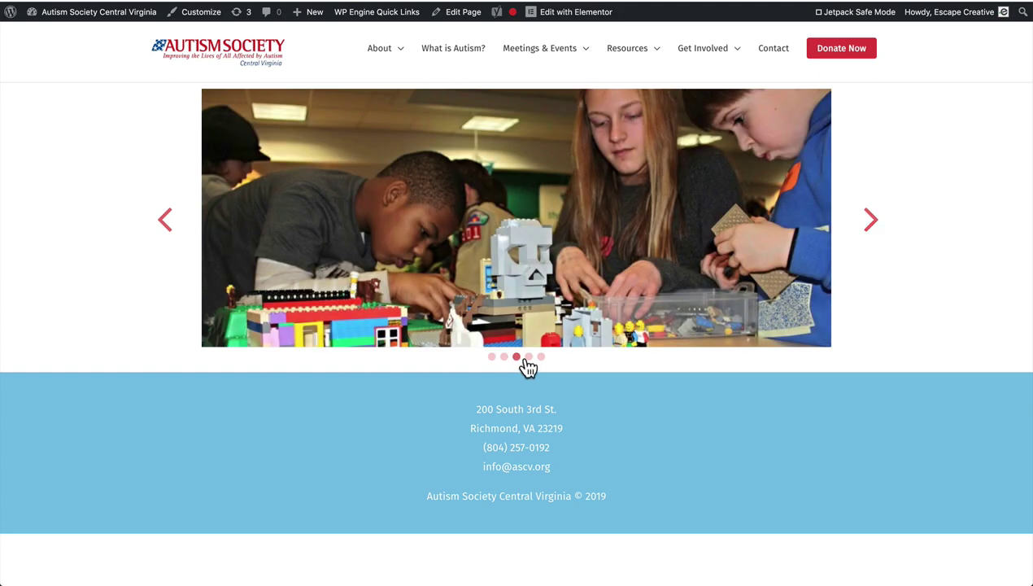
left_click(528, 357)
left_click(541, 358)
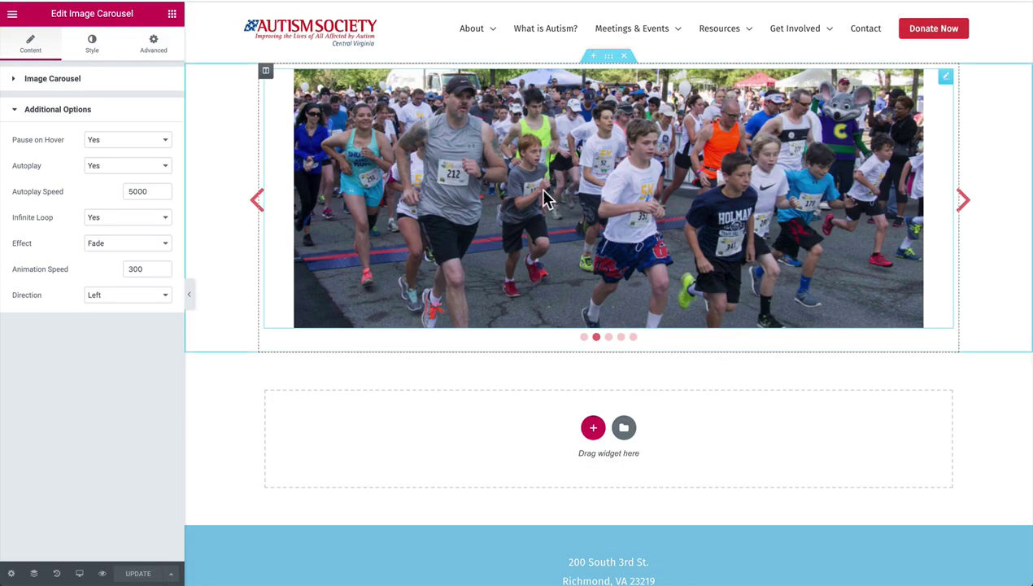
Step: Review the carousel's selected images and its image size, slides to show, image stretch and navigation options in Elementor
left_click(83, 79)
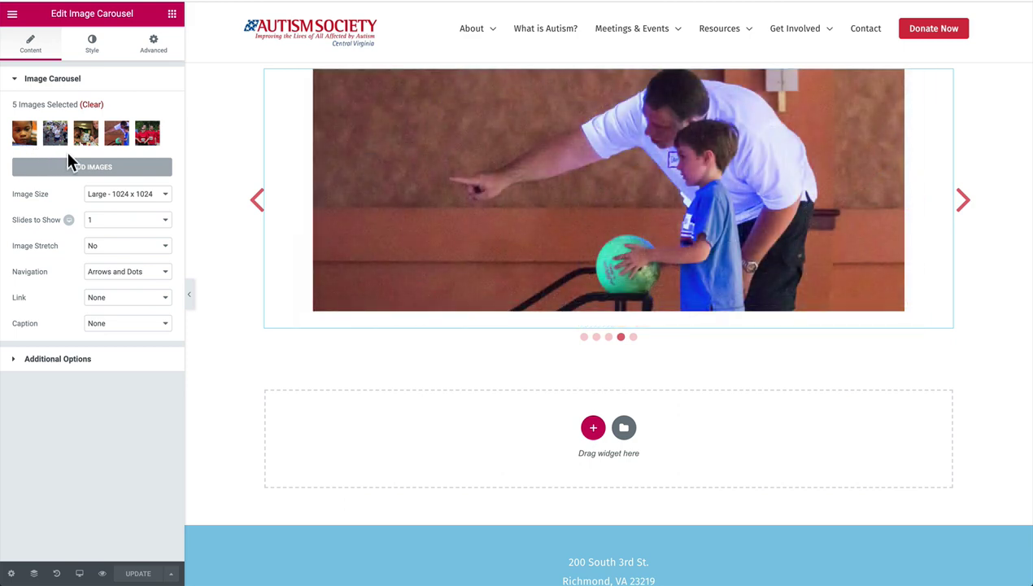
left_click(122, 195)
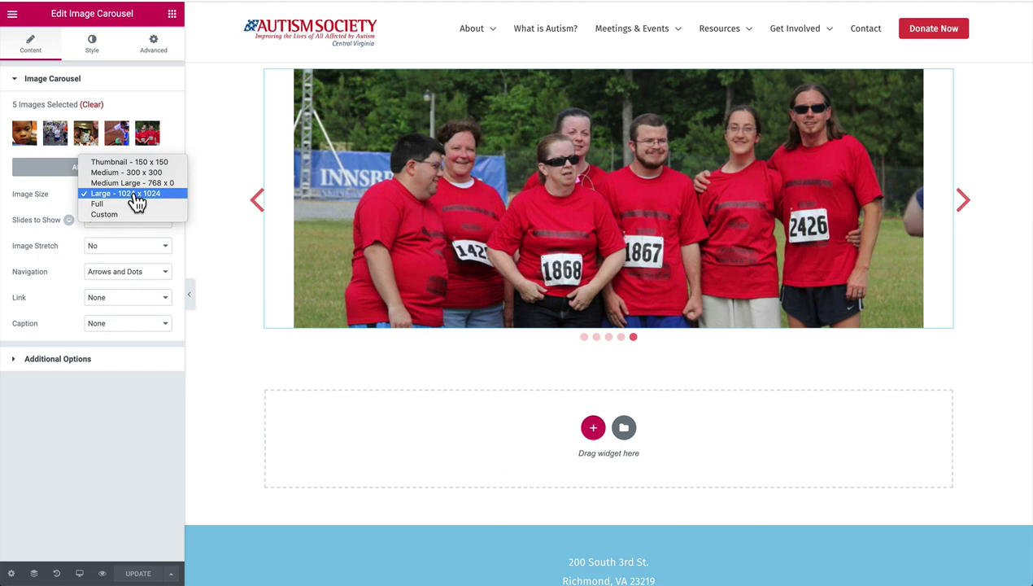
left_click(45, 197)
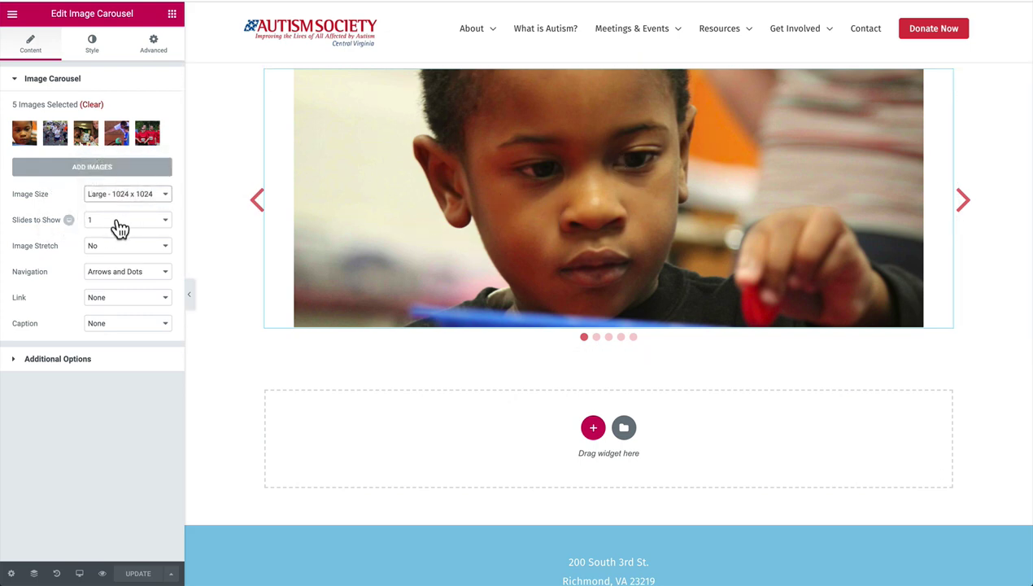
left_click(964, 201)
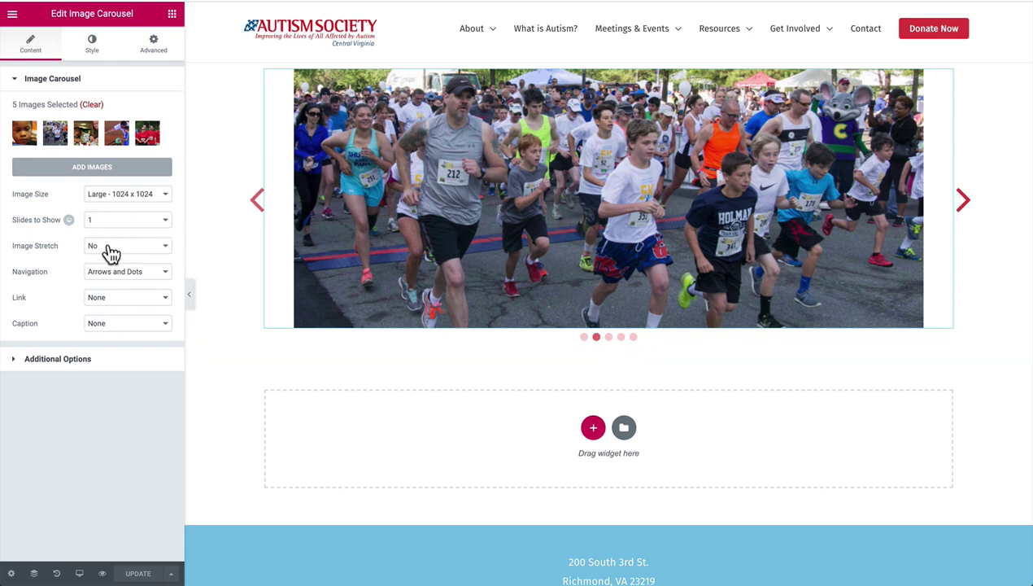
left_click(128, 272)
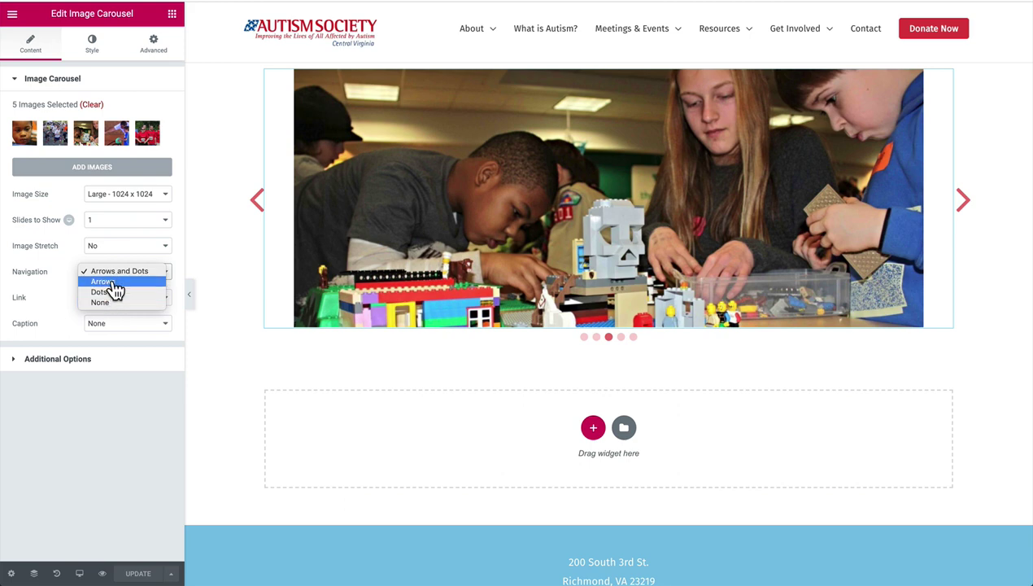
left_click(94, 274)
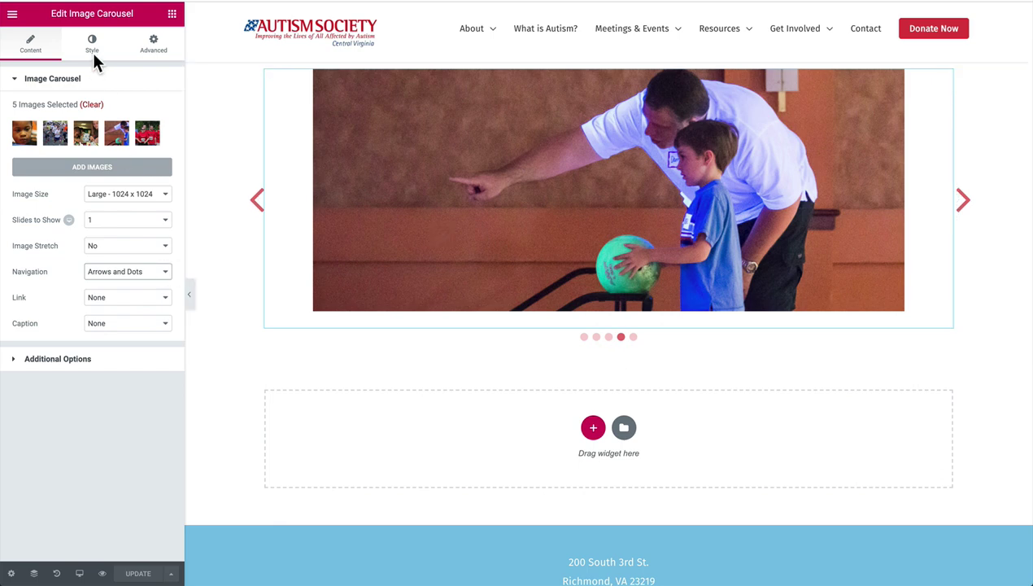
Step: Review the carousel's additional options, including the available autoplay choices
left_click(62, 362)
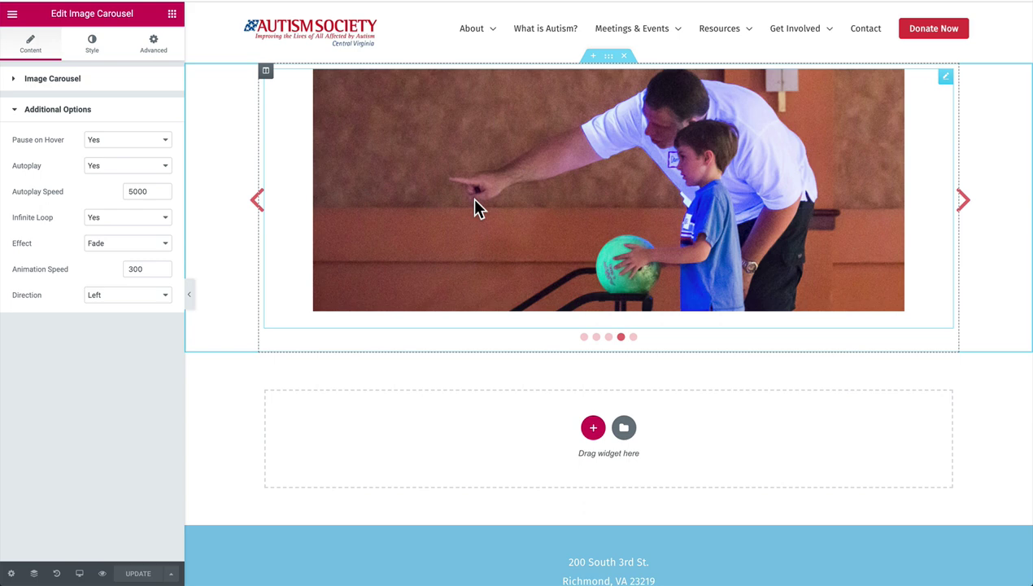
left_click(126, 166)
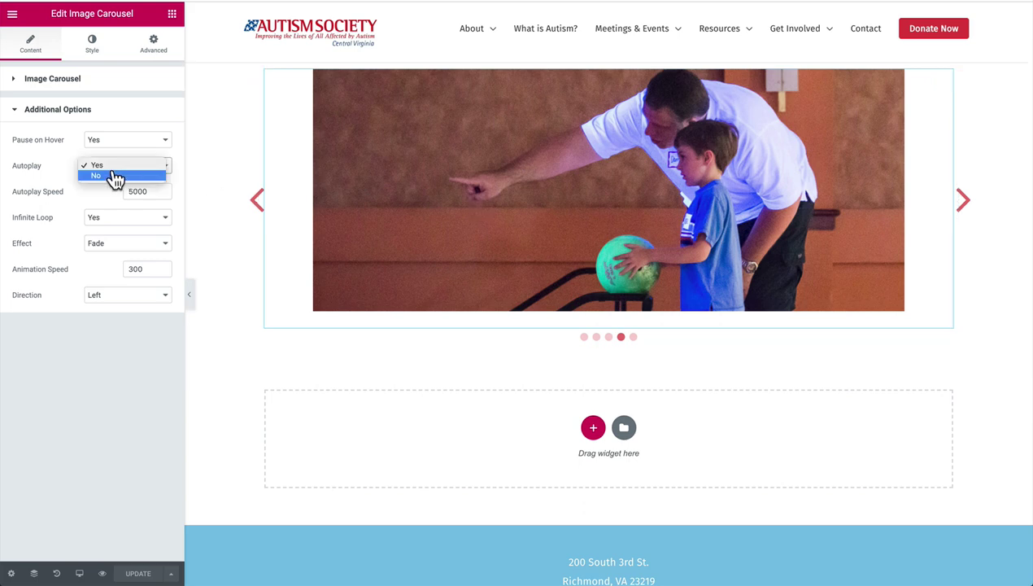
left_click(57, 163)
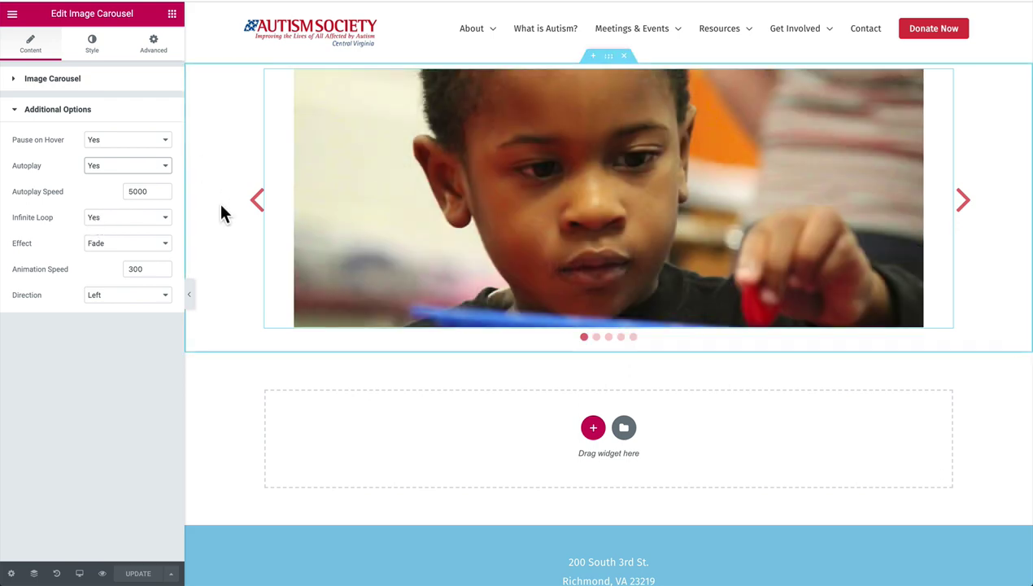
Step: Review the available choices for the carousel's infinite loop and transition effect
left_click(126, 218)
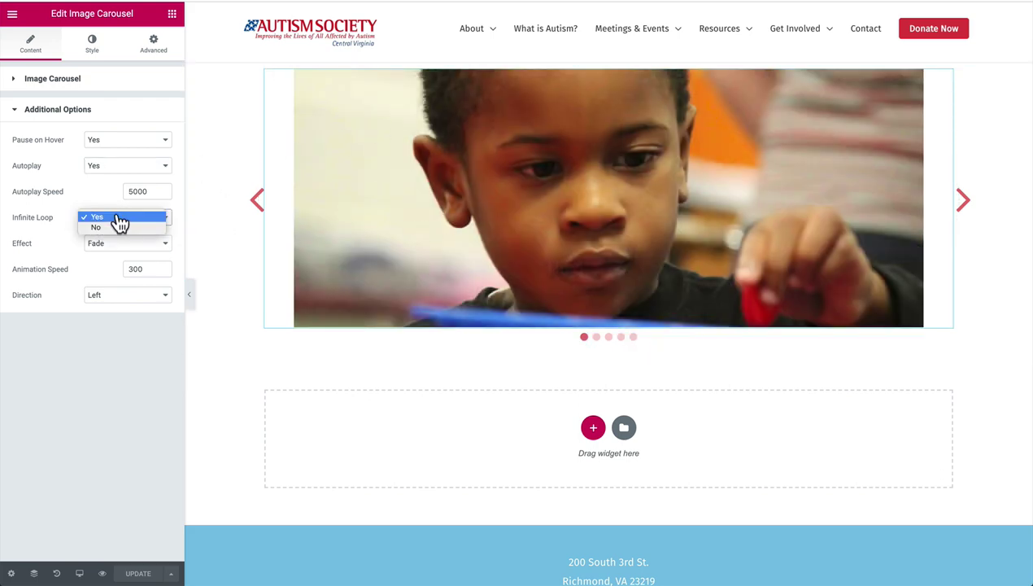
left_click(55, 244)
left_click(118, 245)
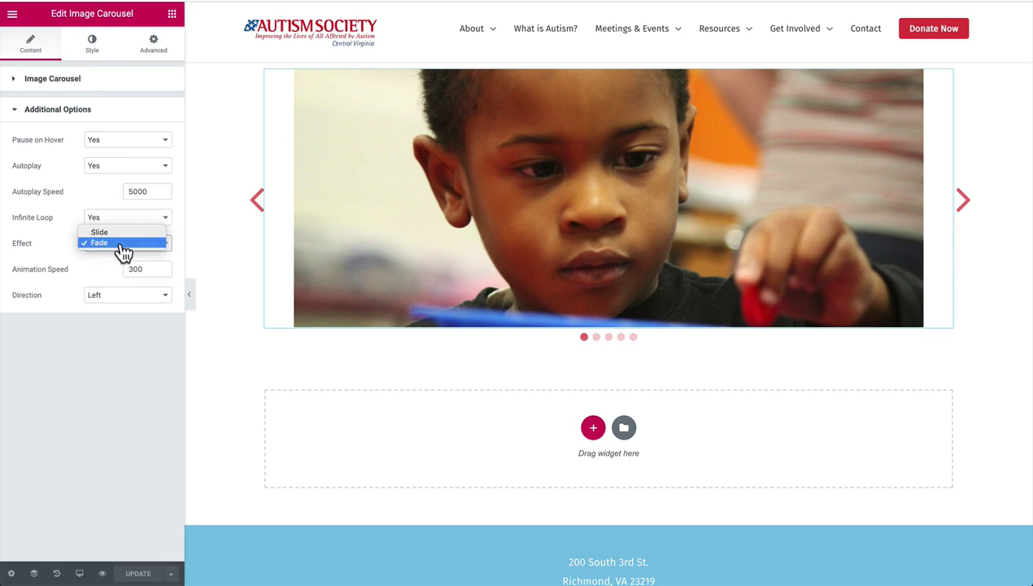
left_click(63, 248)
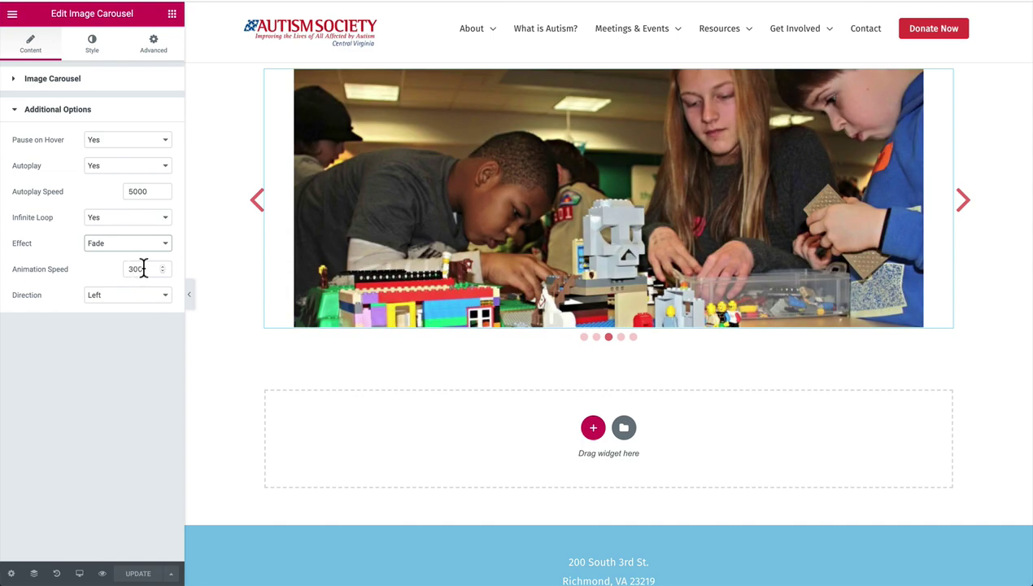
Step: Try an animation speed of 2000 on the carousel and preview it by advancing through the slides
left_click_drag(129, 269, 144, 270)
left_click(145, 270)
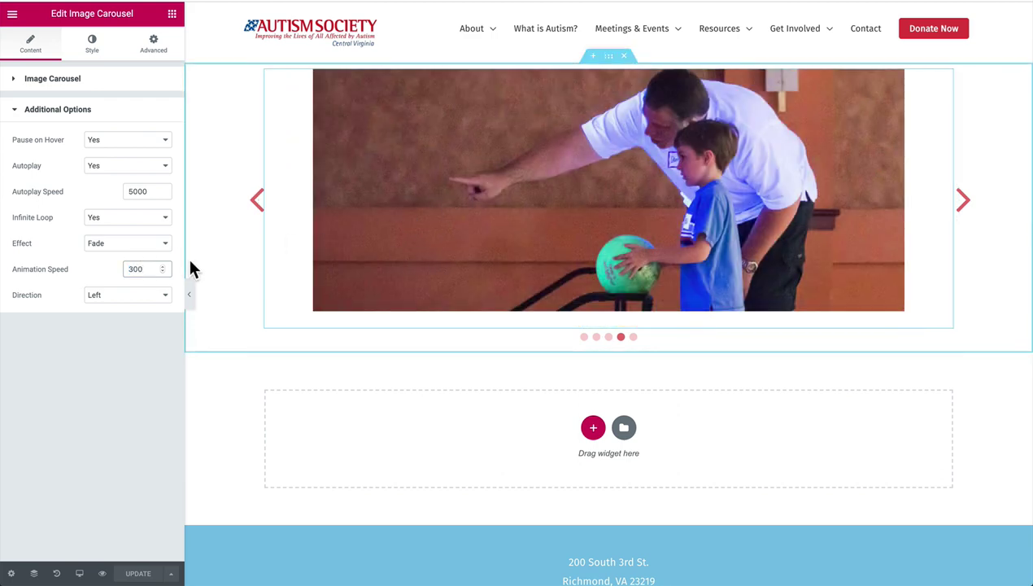
left_click_drag(133, 268, 122, 269)
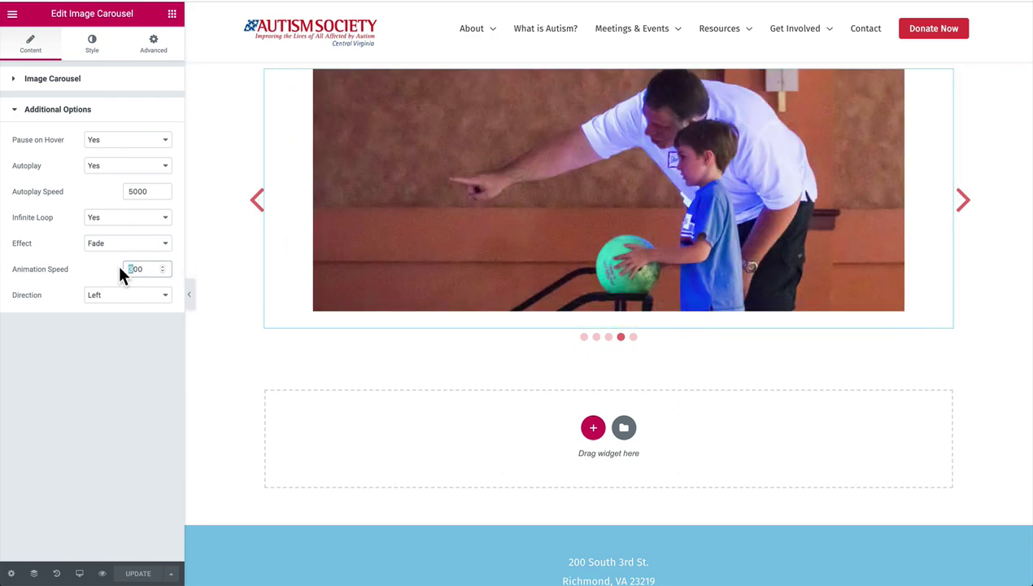
type("2000")
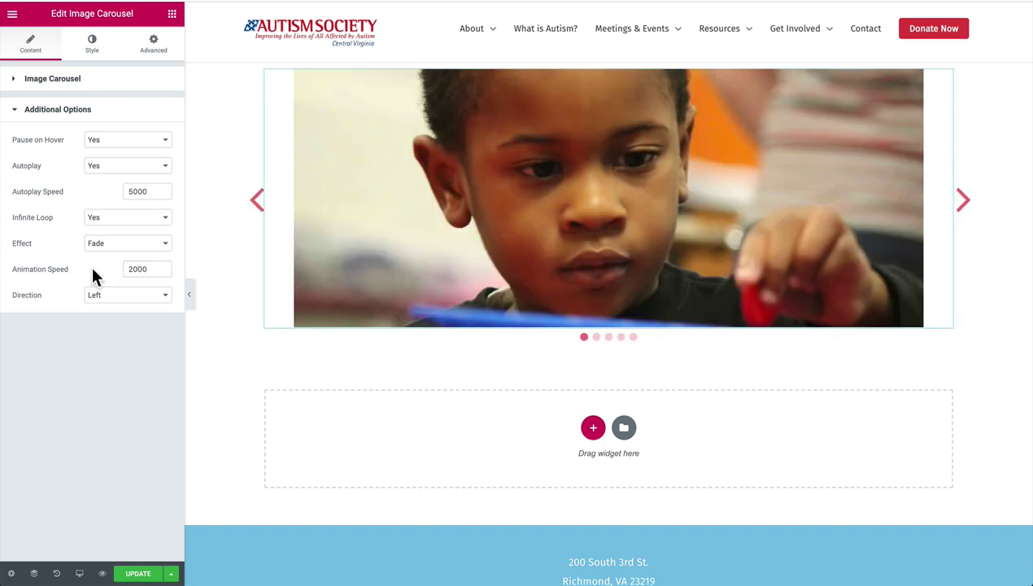
left_click(964, 203)
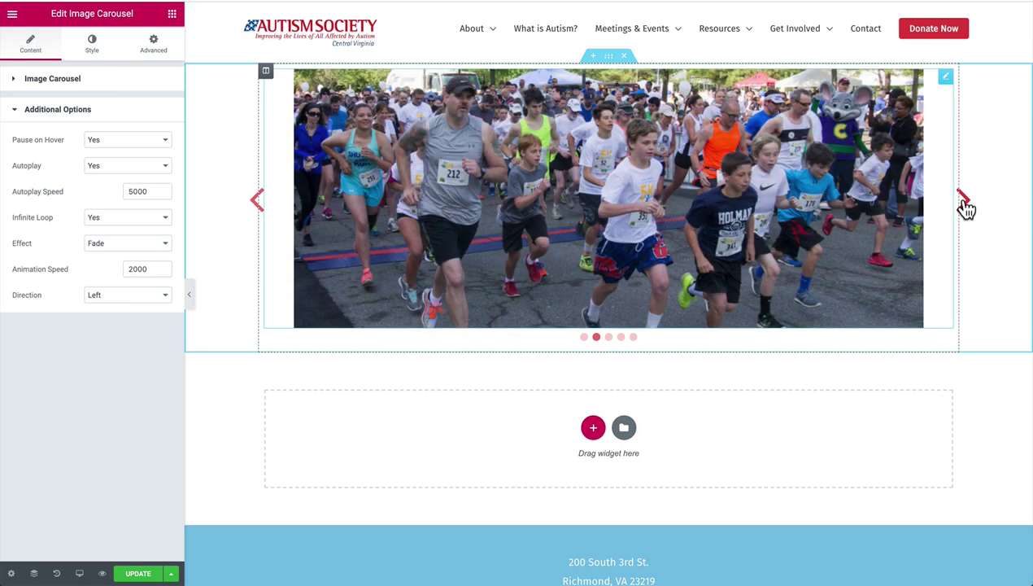
left_click(964, 204)
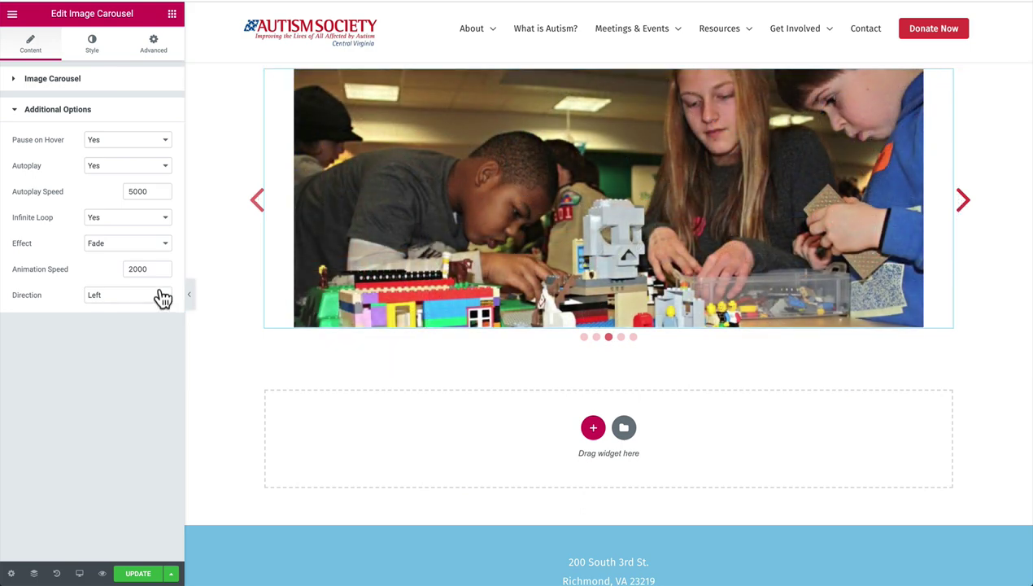
Step: Set the carousel's animation speed to 500 and preview the transition to the next slide
left_click_drag(138, 271, 94, 279)
type("5")
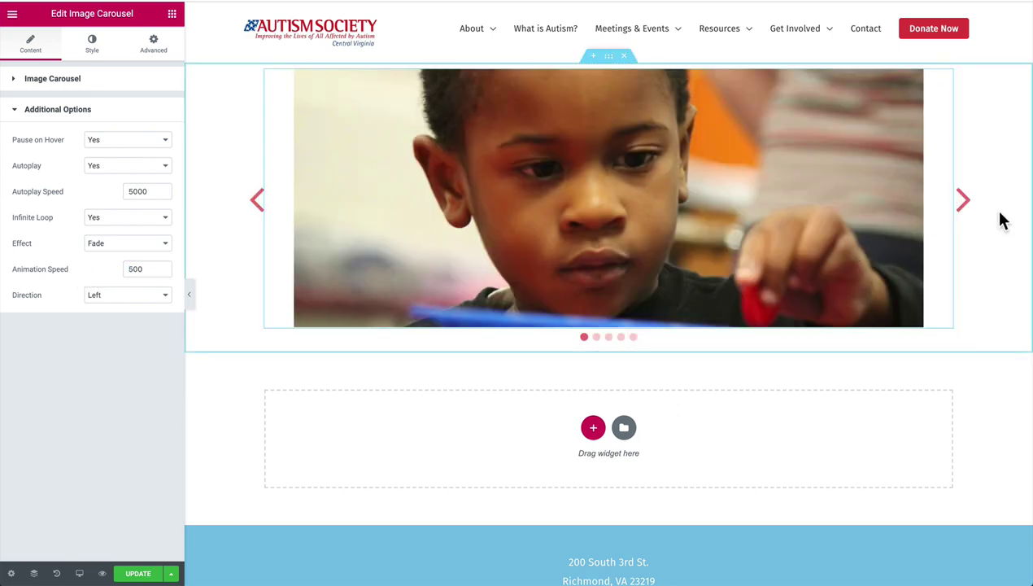
left_click(968, 208)
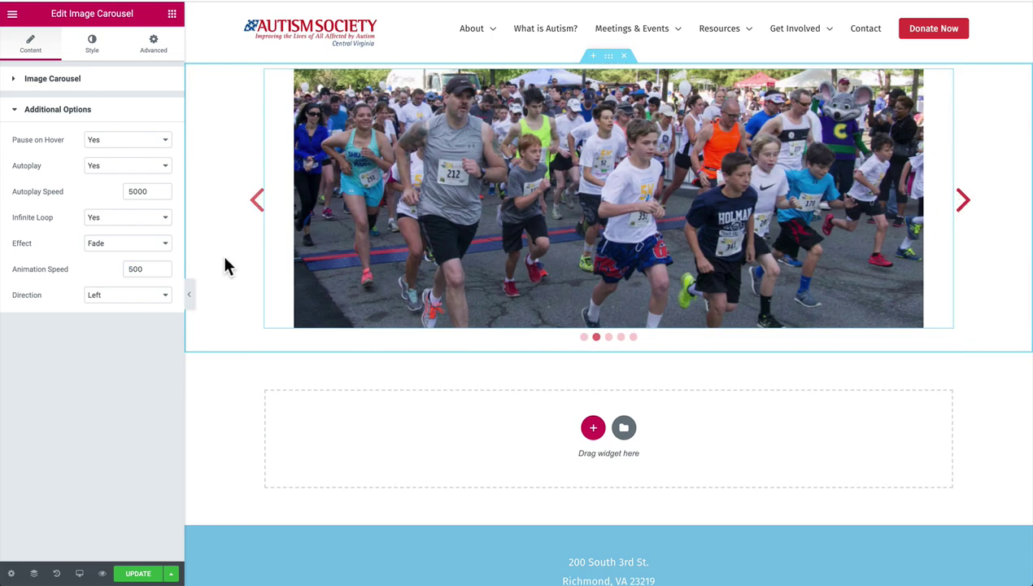
double_click(143, 271)
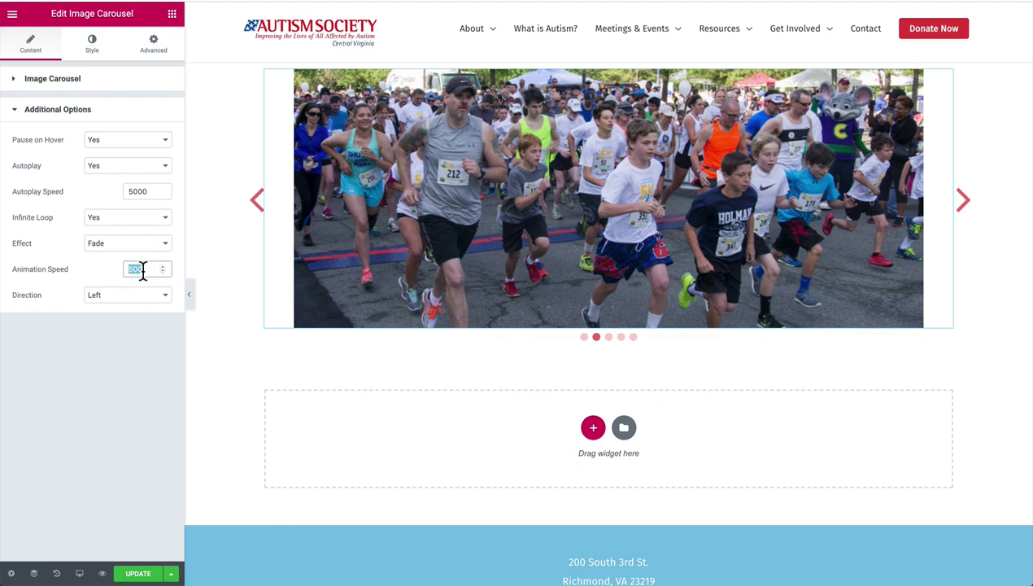
Step: Review the carousel's direction setting and its effect choices
left_click(102, 298)
left_click(61, 312)
left_click(116, 245)
left_click(65, 340)
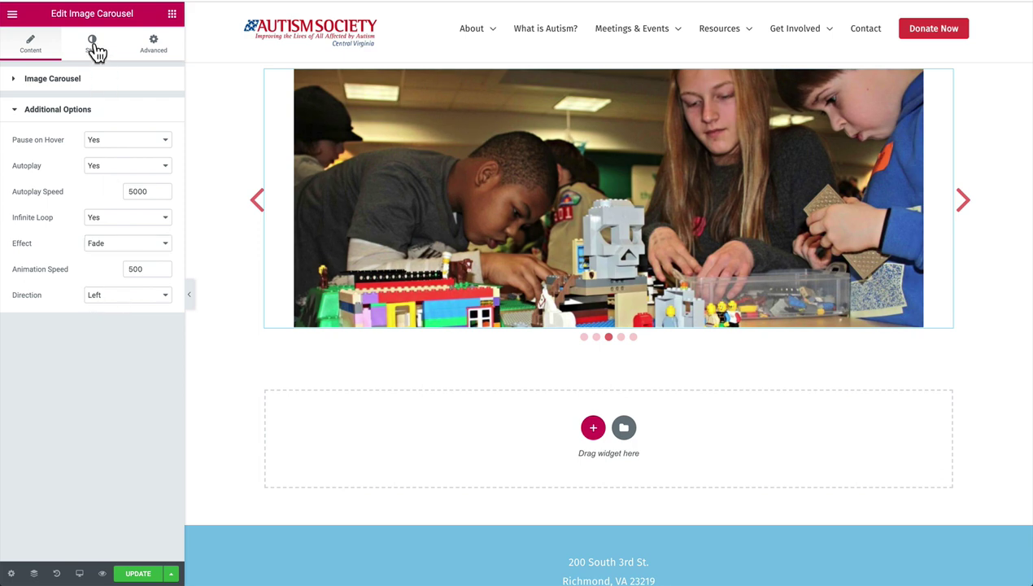
Step: Review the carousel's style options for arrows, dots and image borders, and save the page
left_click(93, 46)
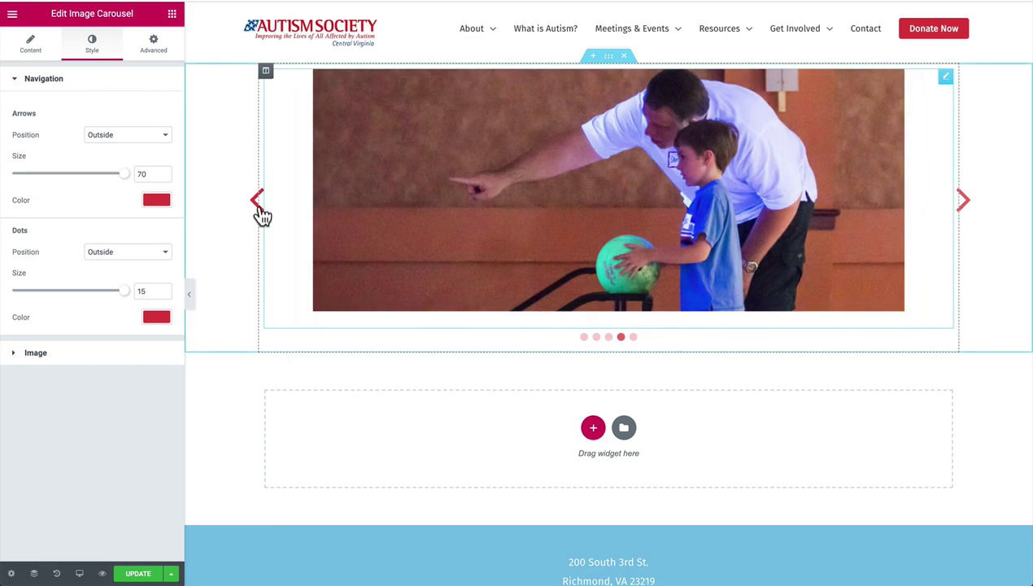
left_click(132, 139)
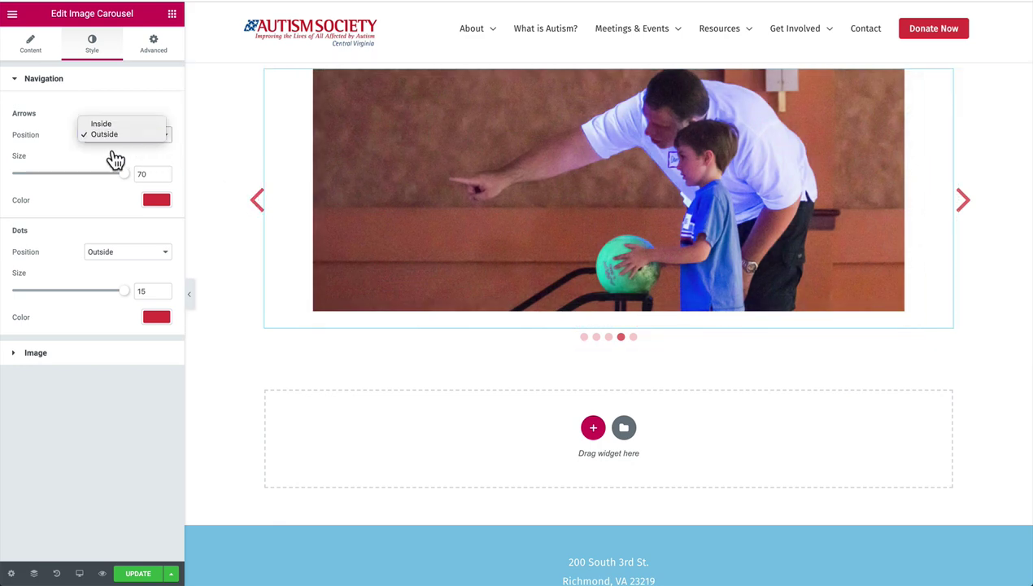
left_click(113, 159)
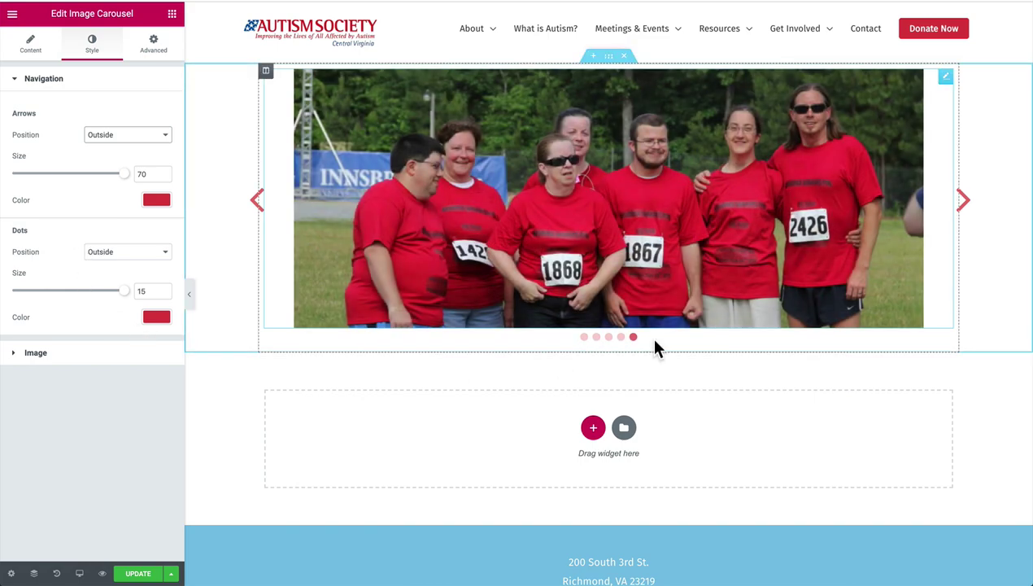
left_click(75, 354)
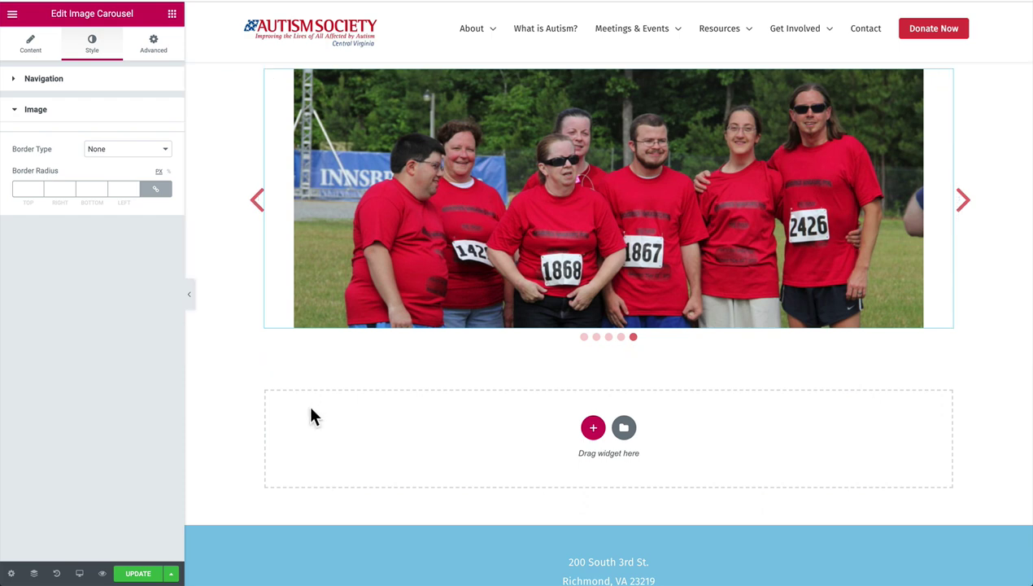
left_click(136, 575)
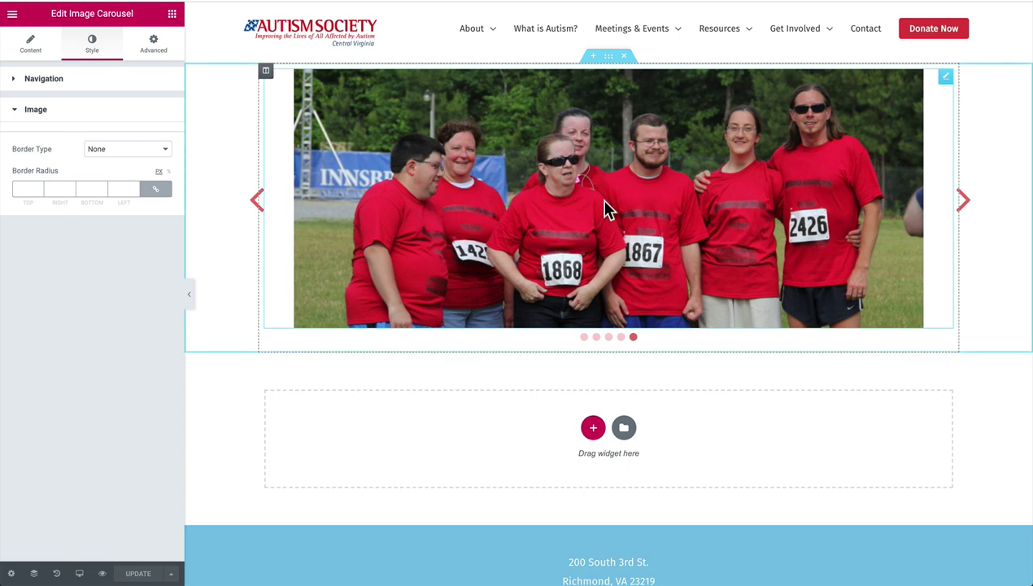
Step: Give the section containing the carousel a classic background in a light grey colour
left_click(609, 57)
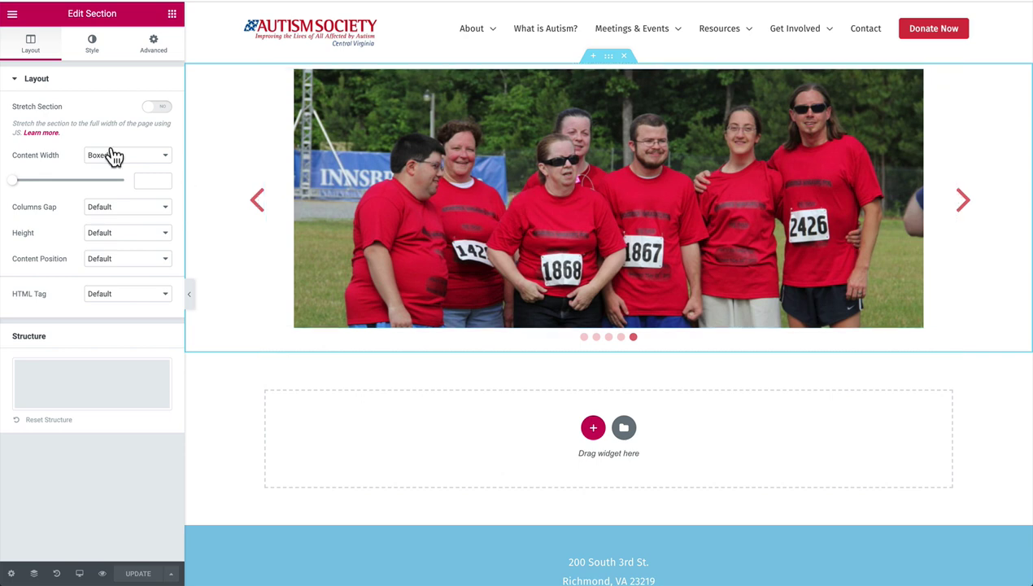
left_click(90, 53)
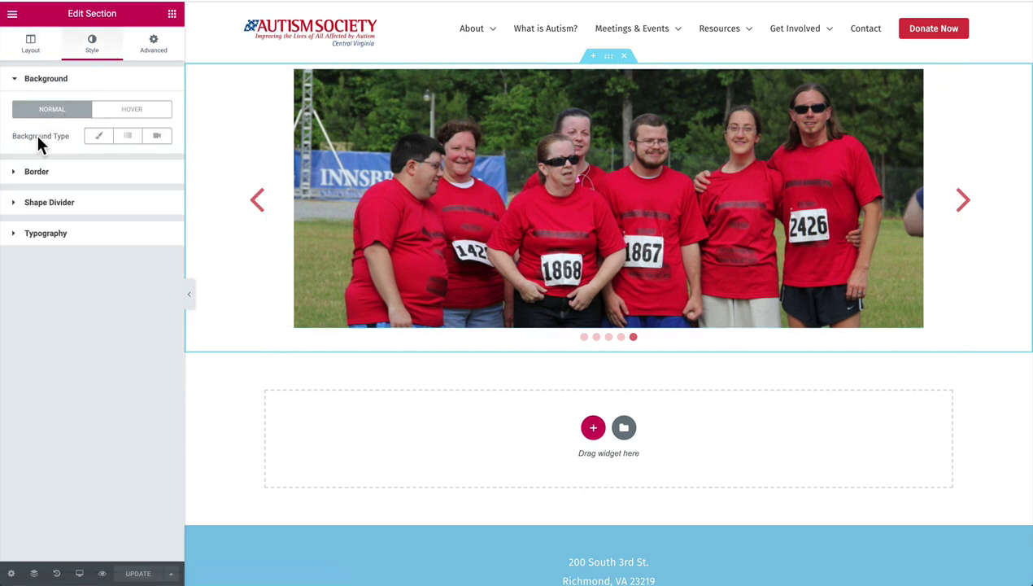
left_click(98, 137)
left_click(159, 162)
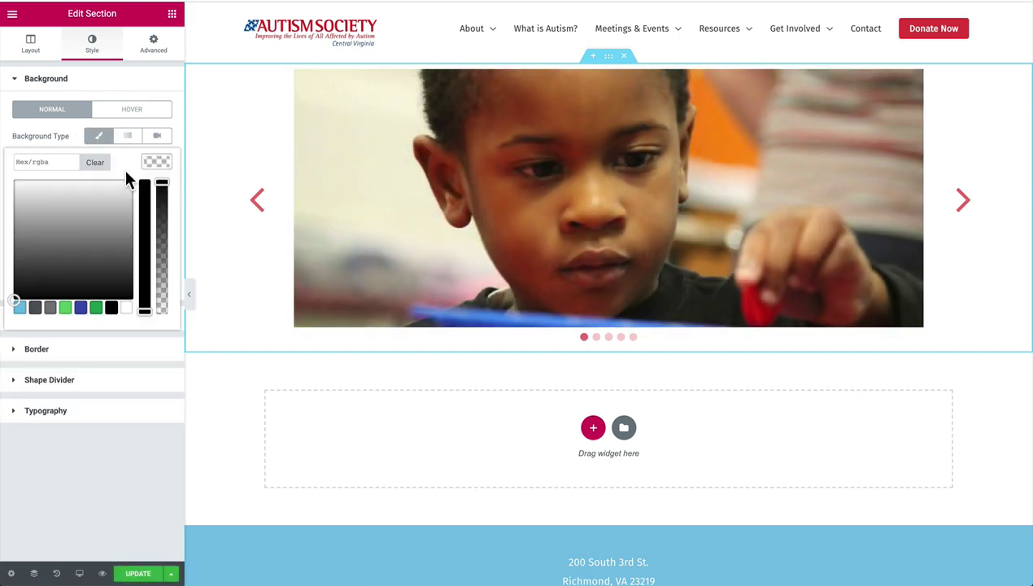
left_click(57, 161)
type("#E7E7E7")
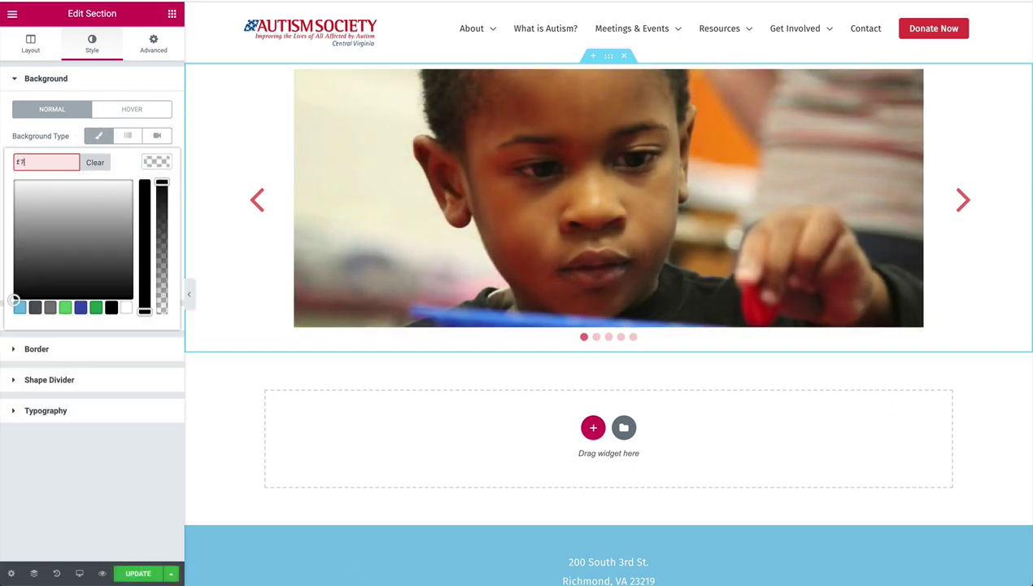
left_click(157, 162)
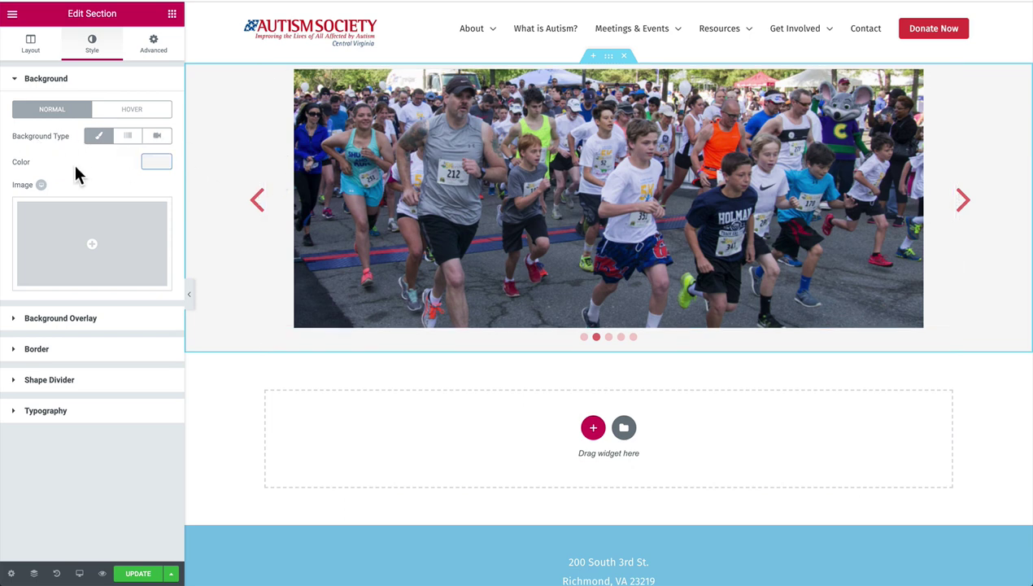
Step: Unlink the carousel section's padding values and set its top and bottom padding to 40 px
left_click(147, 44)
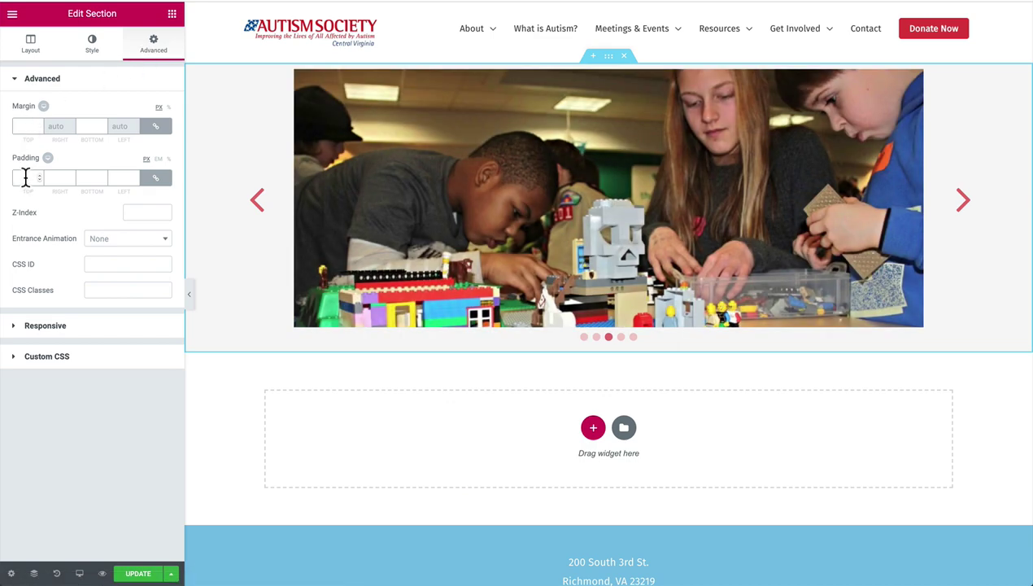
left_click(155, 179)
left_click(155, 180)
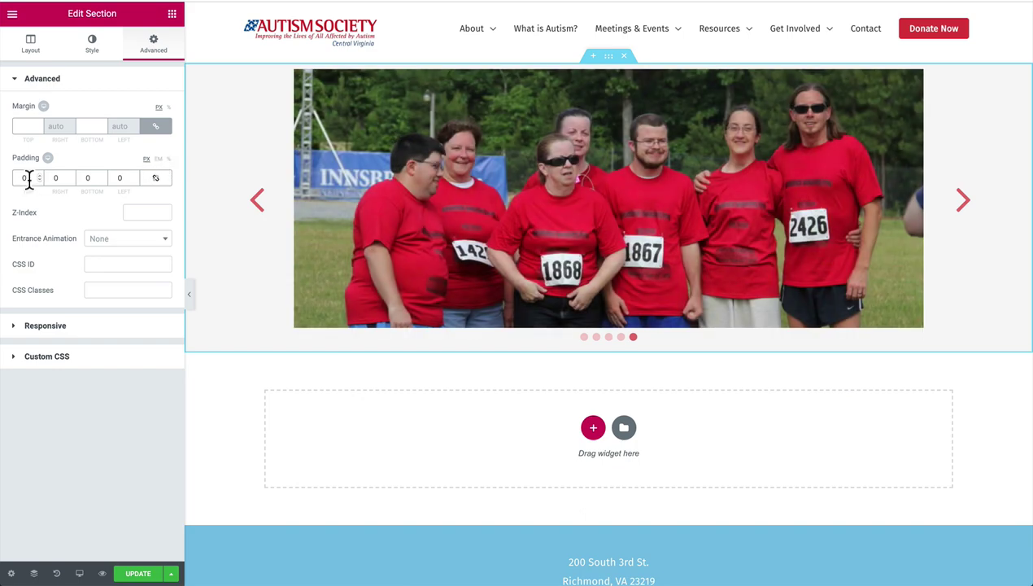
left_click_drag(27, 178, 12, 186)
type("40")
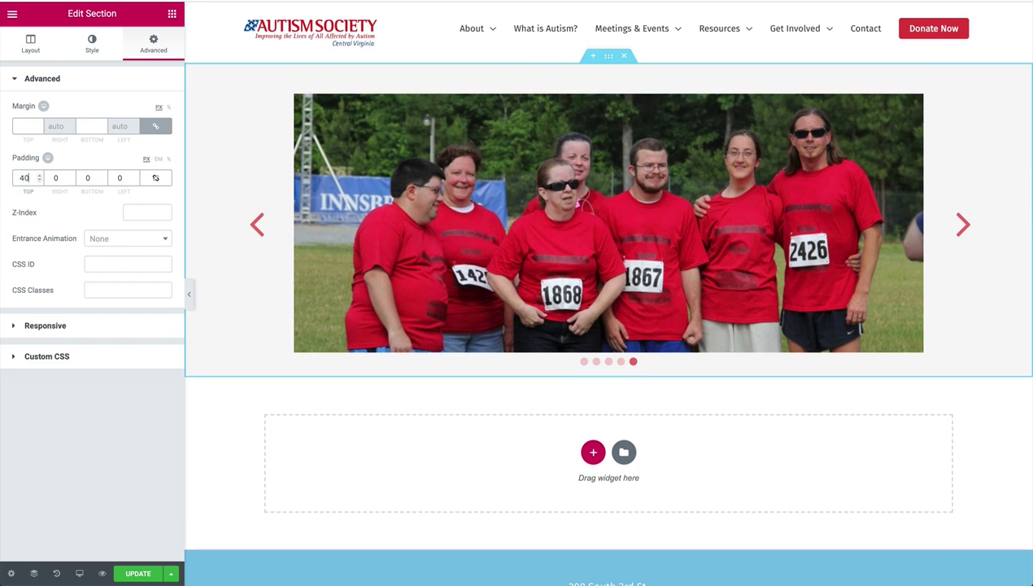
key("Tab")
key("Tab")
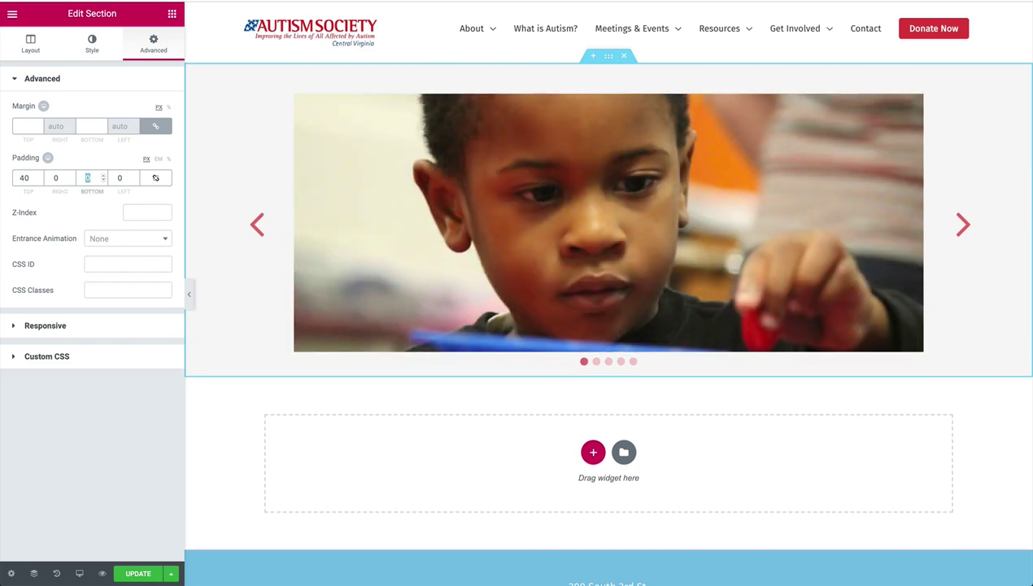
type("40")
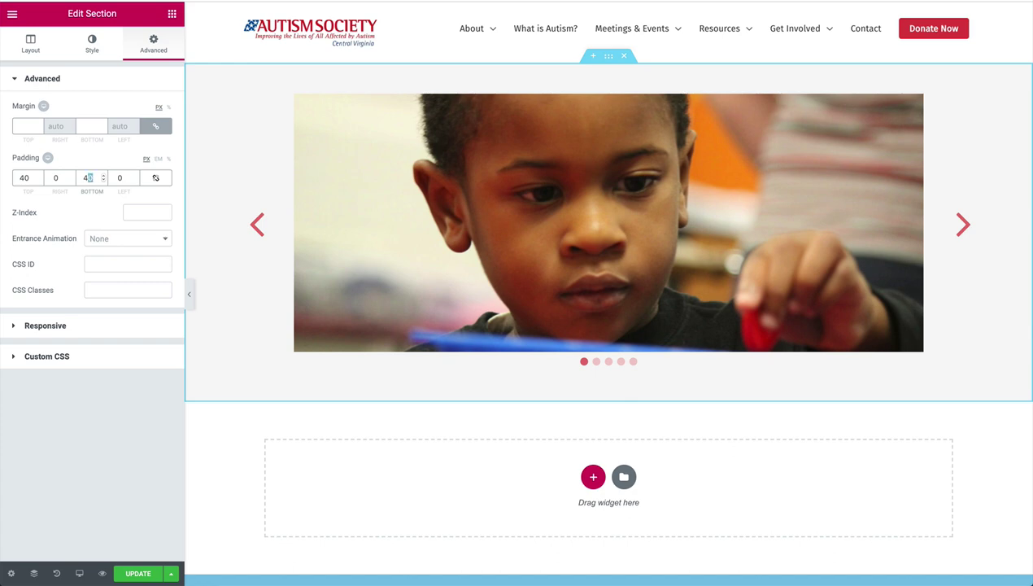
double_click(88, 177)
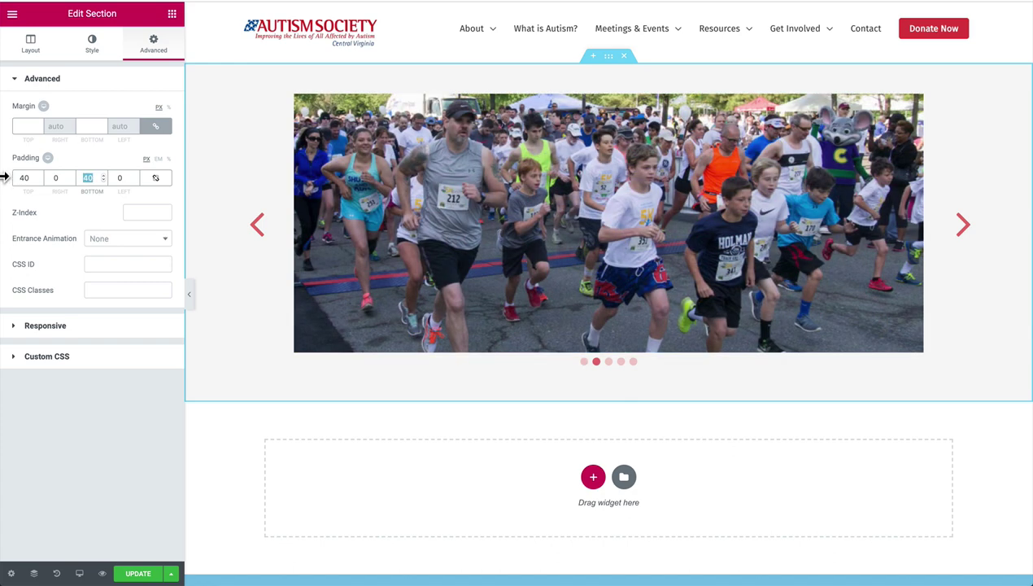
Step: Set the carousel section's right and left padding to 8 px and save the page
left_click(53, 177)
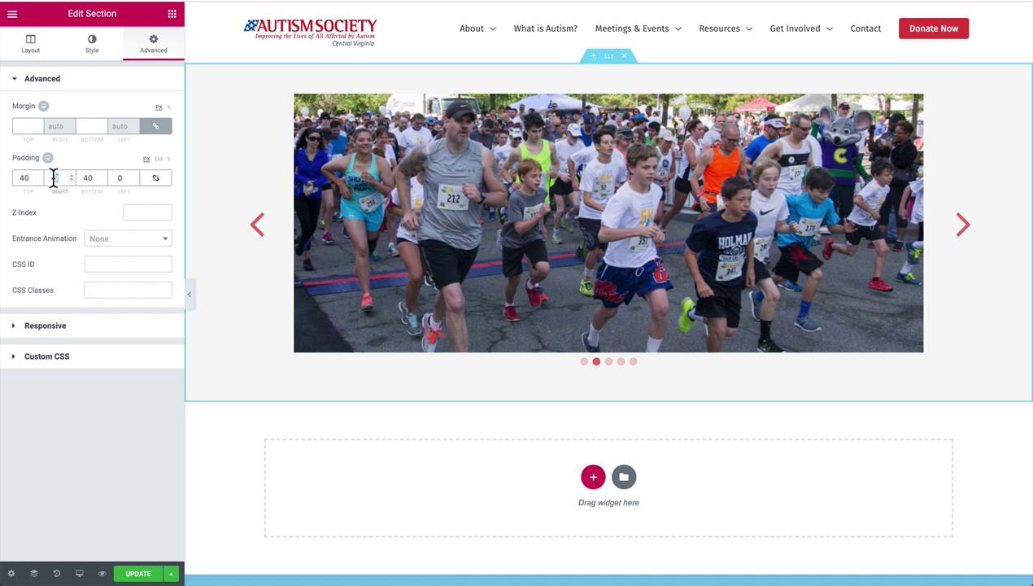
type("8")
key("Tab")
key("Tab")
type("8")
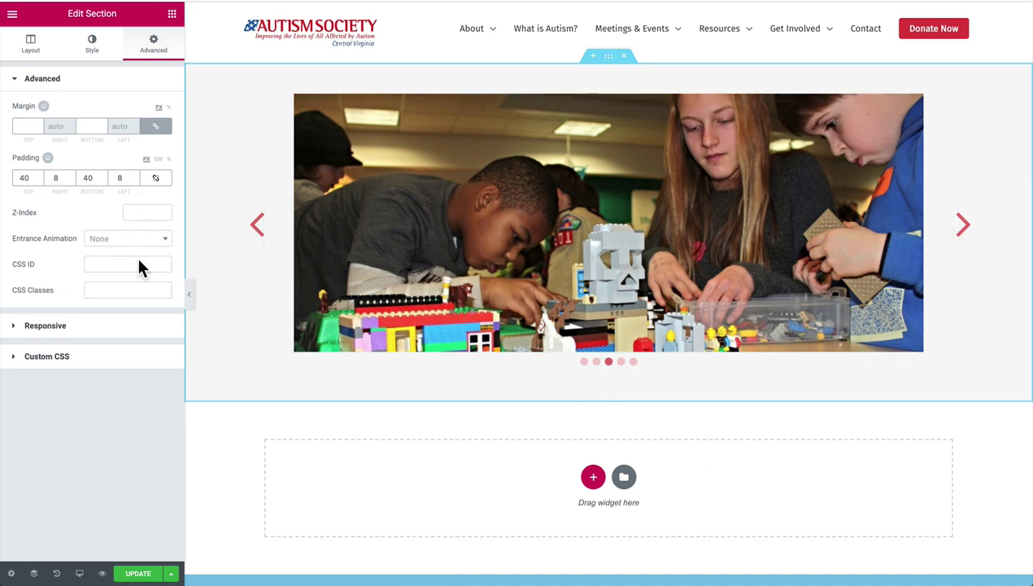
left_click(140, 574)
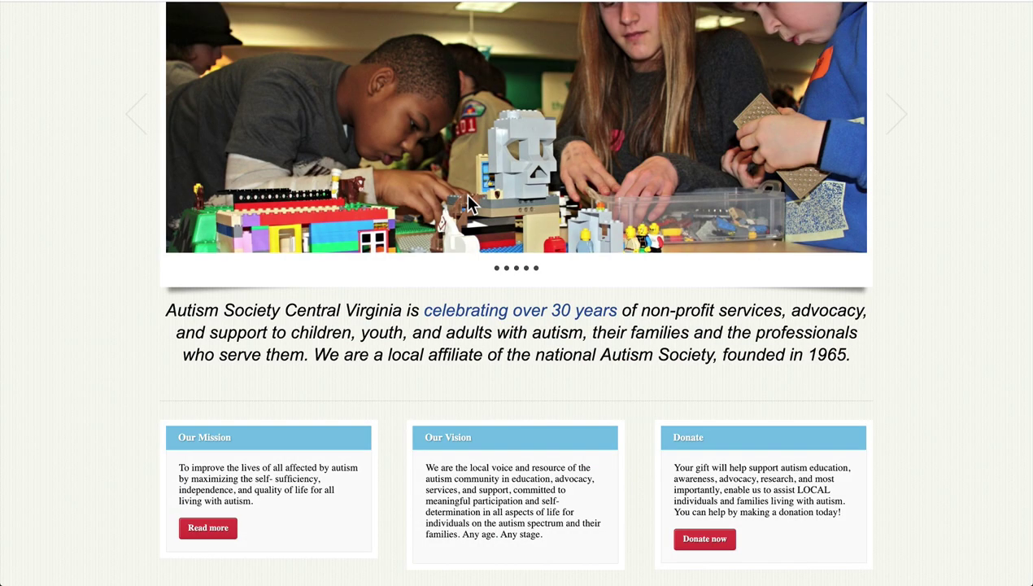
Step: Examine the introductory statement below the slider on the old home page
scroll(294, 277, "down", 1)
left_click_drag(167, 283, 679, 330)
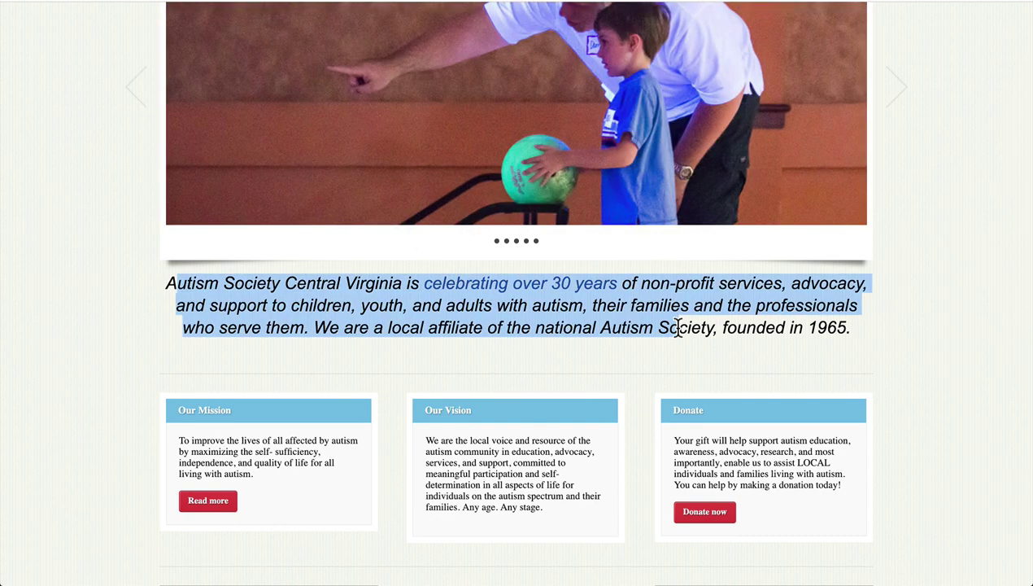
left_click(678, 330)
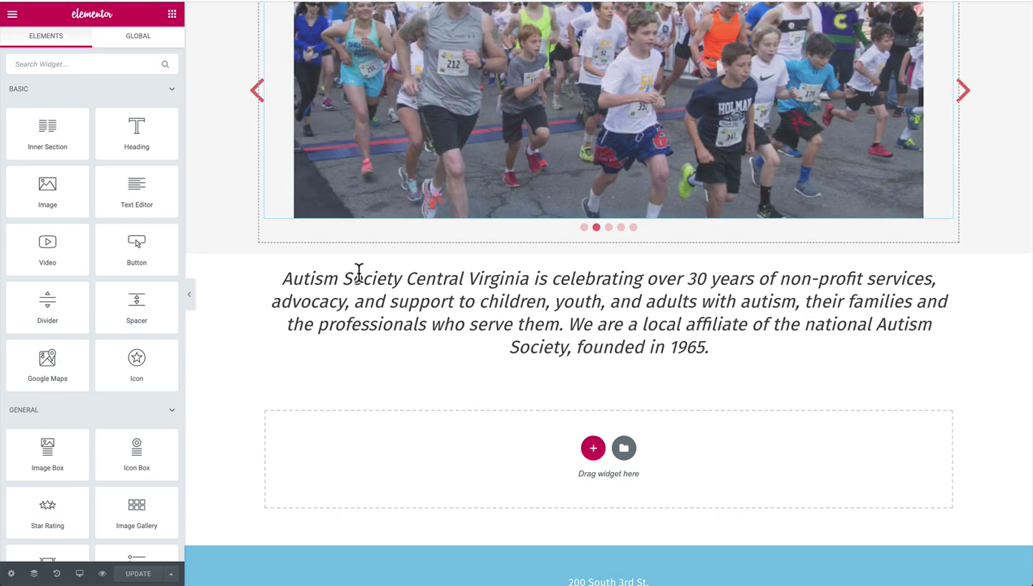
Step: Open the Heading widget holding the introductory statement below the carousel to inspect its content settings
left_click(358, 272)
left_click(170, 18)
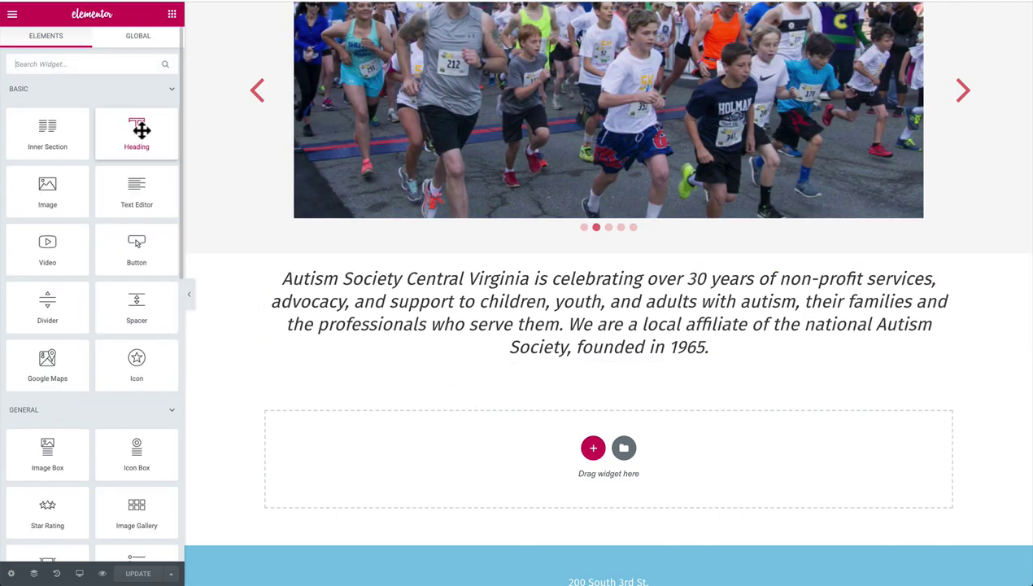
left_click(434, 304)
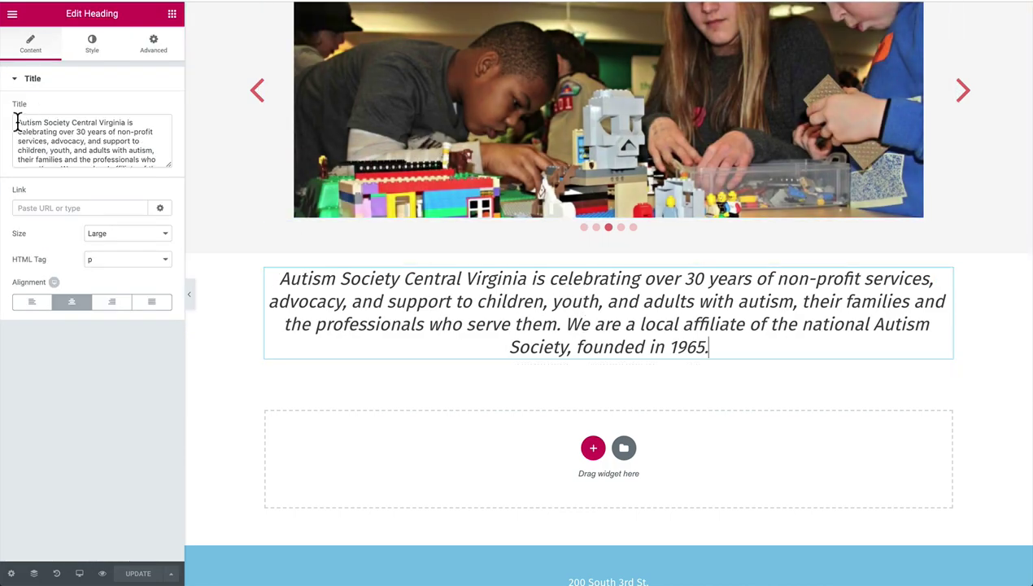
Step: Examine the introductory heading's content settings: the title text, the size and HTML tag options, and the center alignment
left_click_drag(17, 120, 161, 178)
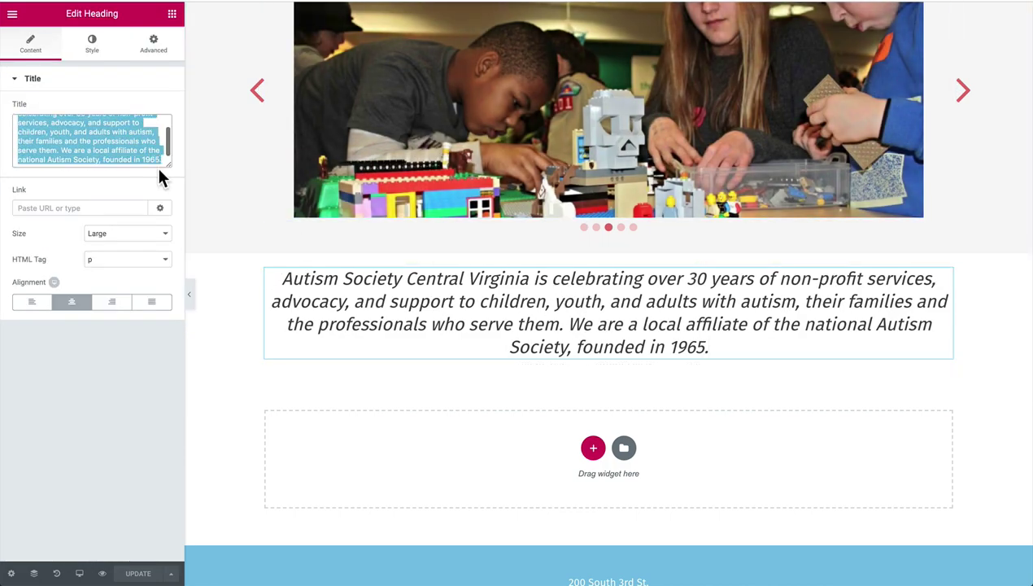
left_click(127, 145)
scroll(126, 149, "up", 2)
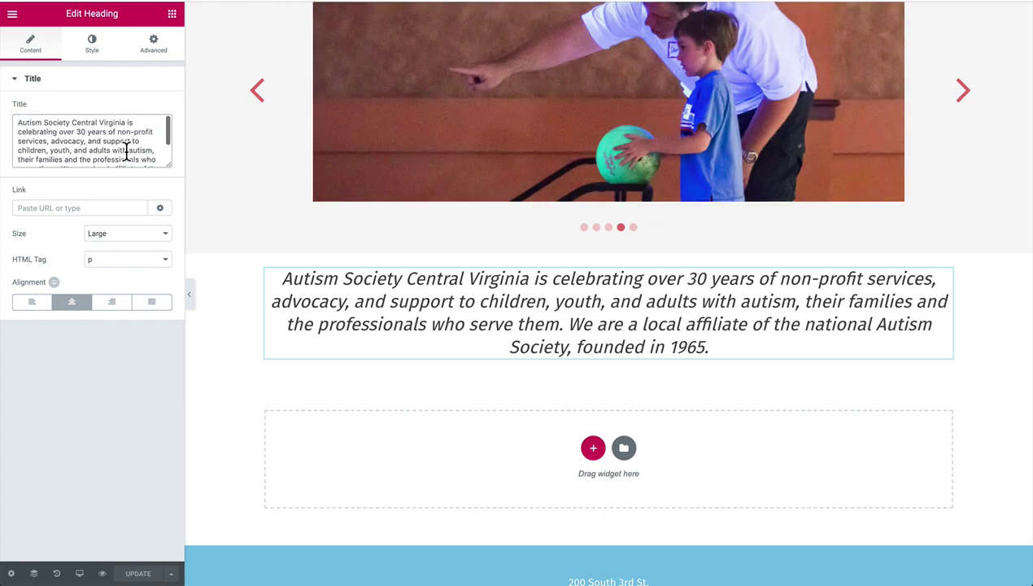
scroll(100, 142, "down", 2)
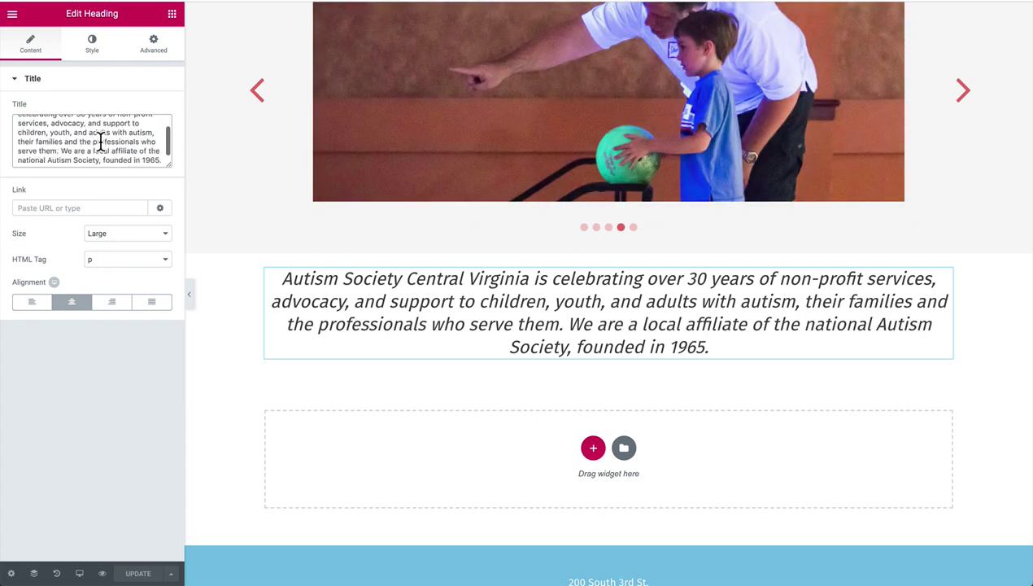
left_click(134, 237)
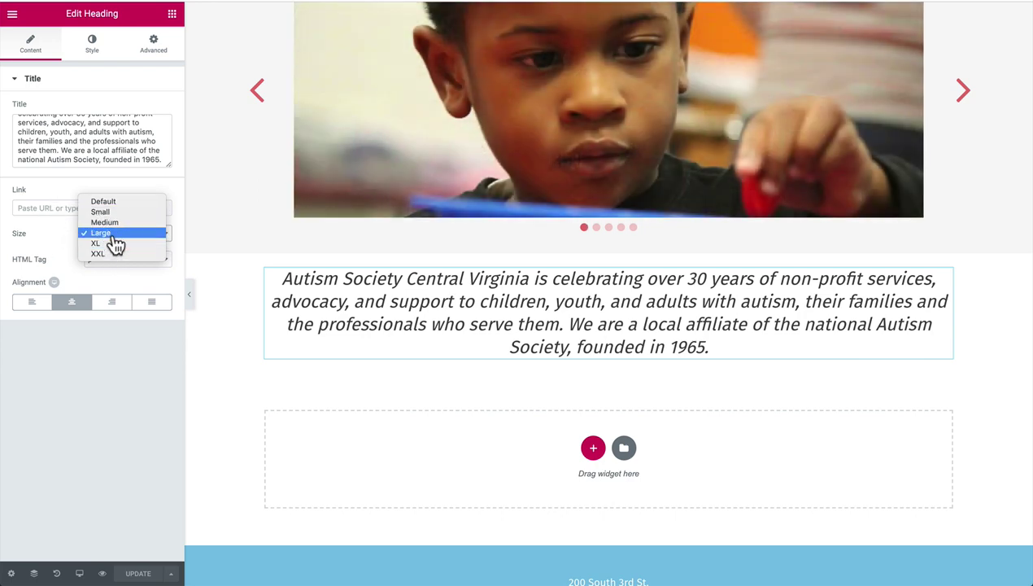
left_click(6, 199)
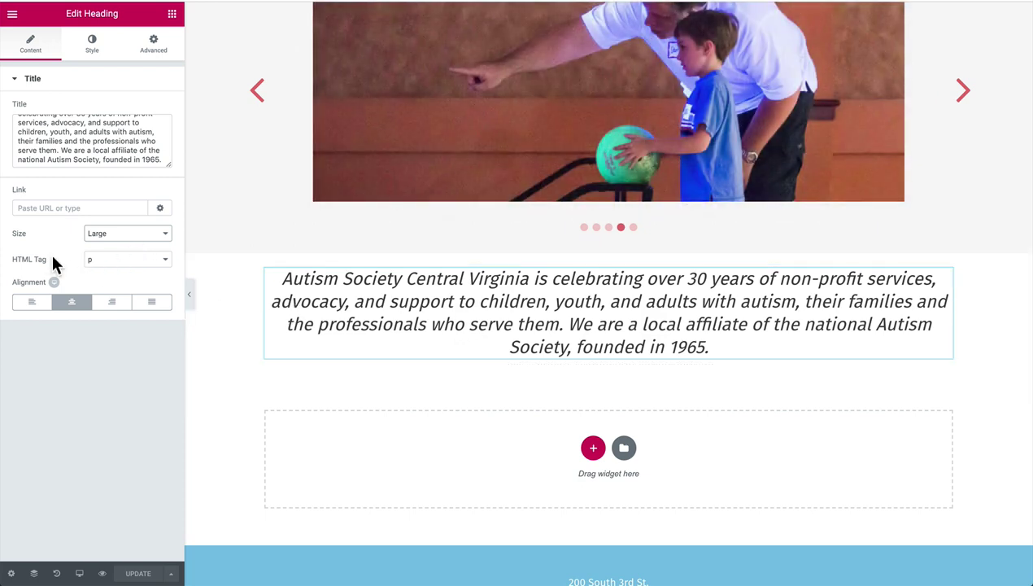
left_click(129, 263)
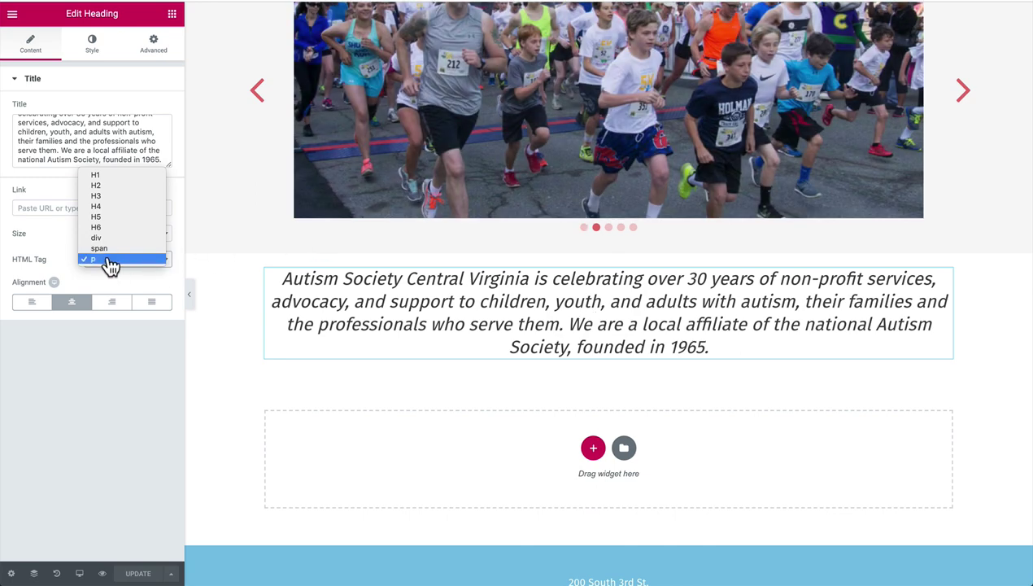
left_click(52, 257)
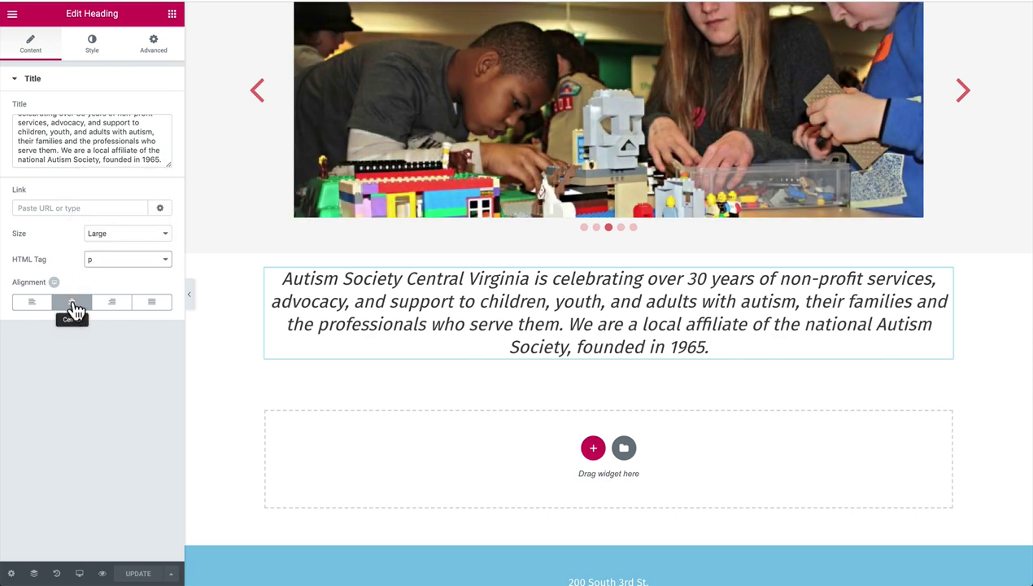
left_click(73, 306)
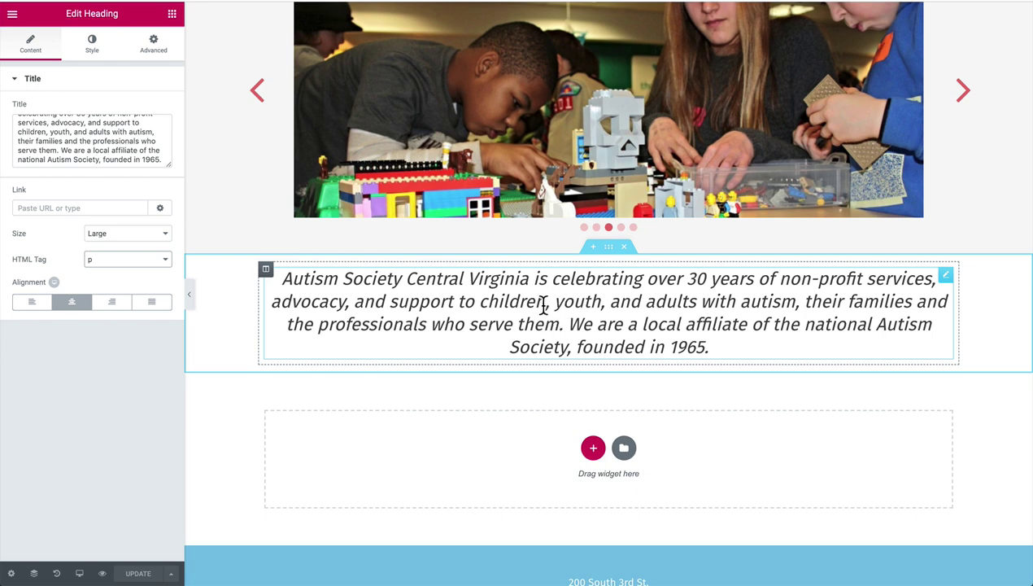
Step: Open the heading's typography settings and check the font style options without changing Italic
left_click(93, 47)
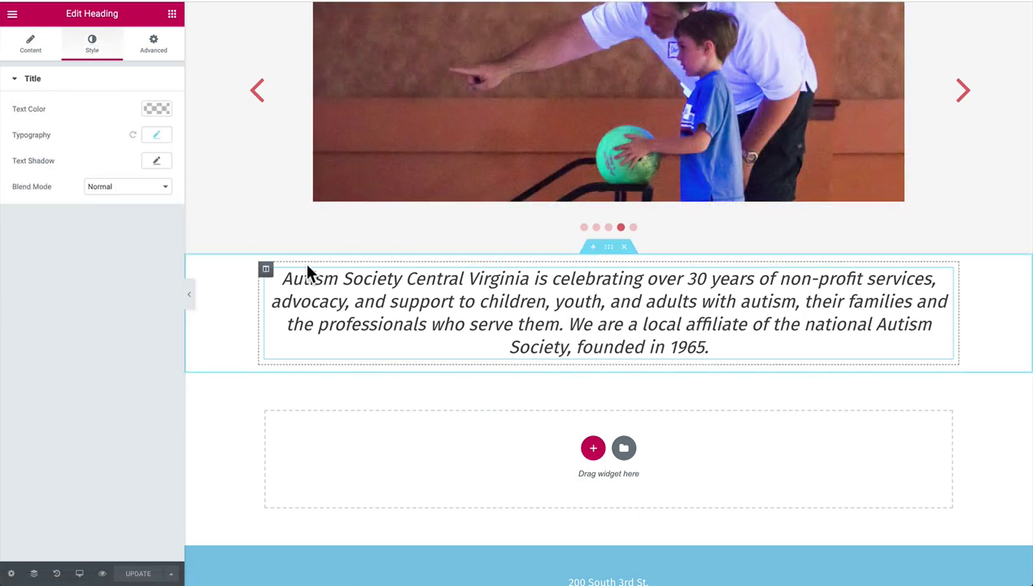
left_click(157, 137)
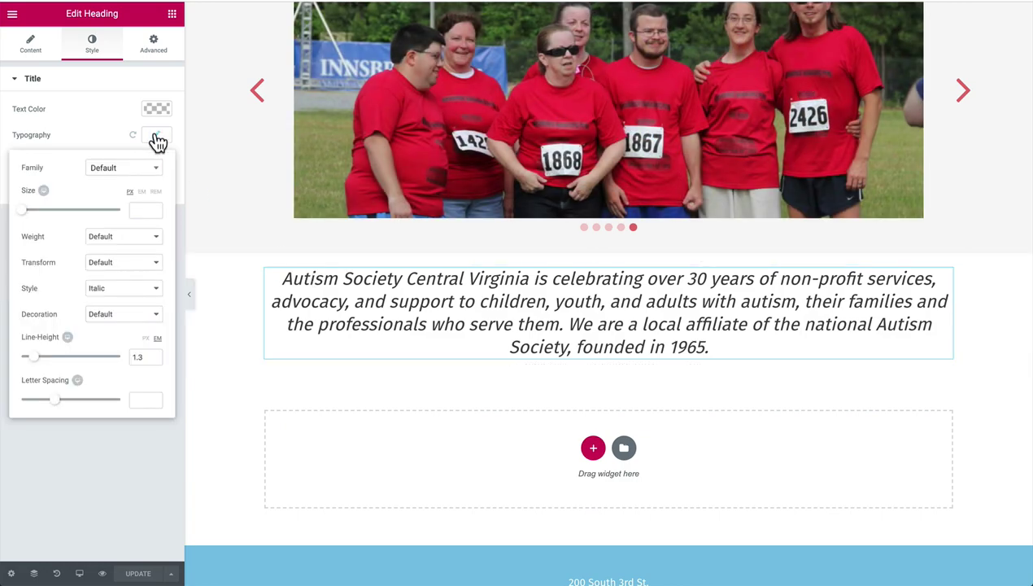
left_click(106, 286)
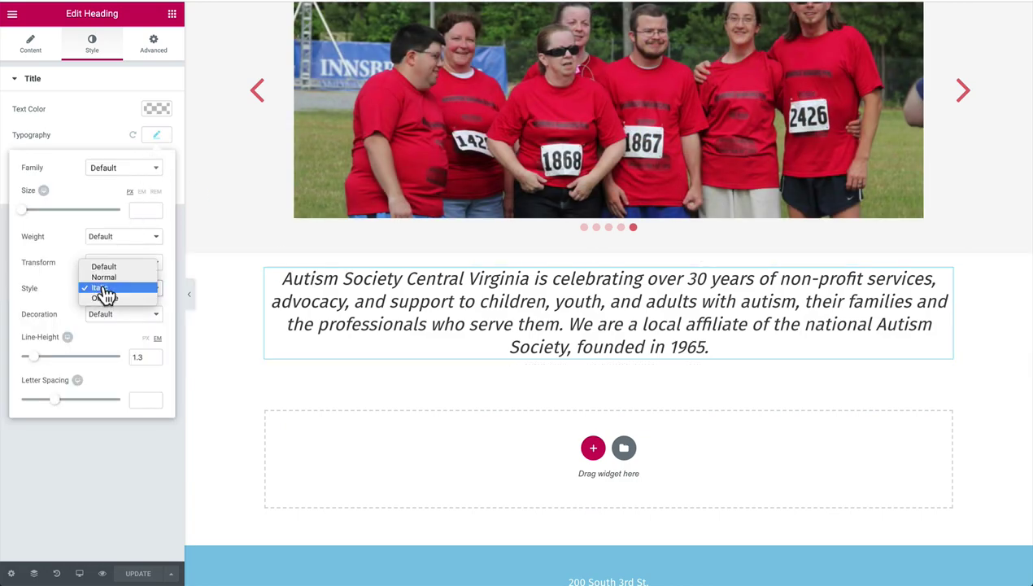
left_click(63, 295)
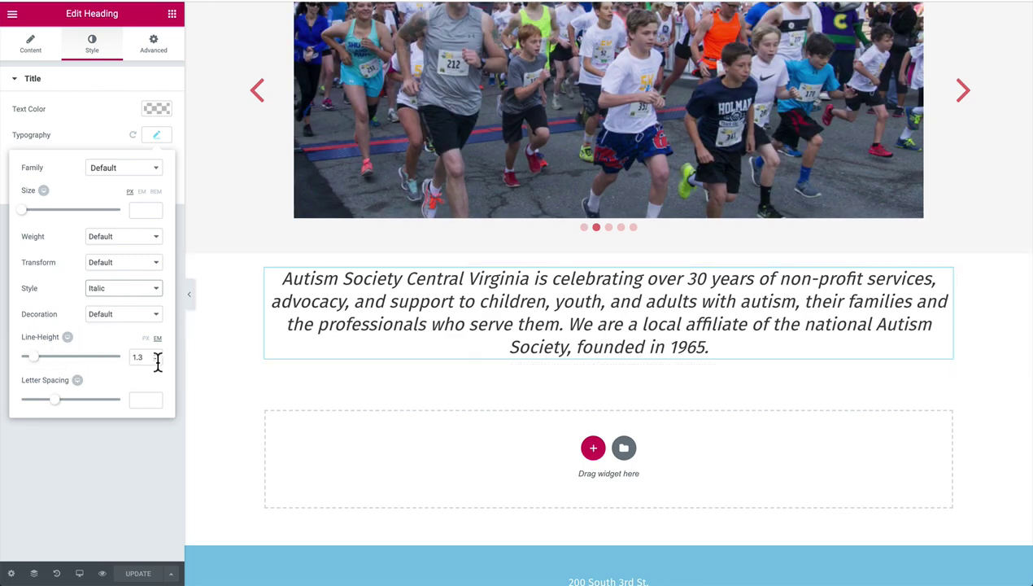
Step: Try a smaller line height on the introductory heading and restore it to 1.3 em
left_click(138, 358)
key("BackSpace")
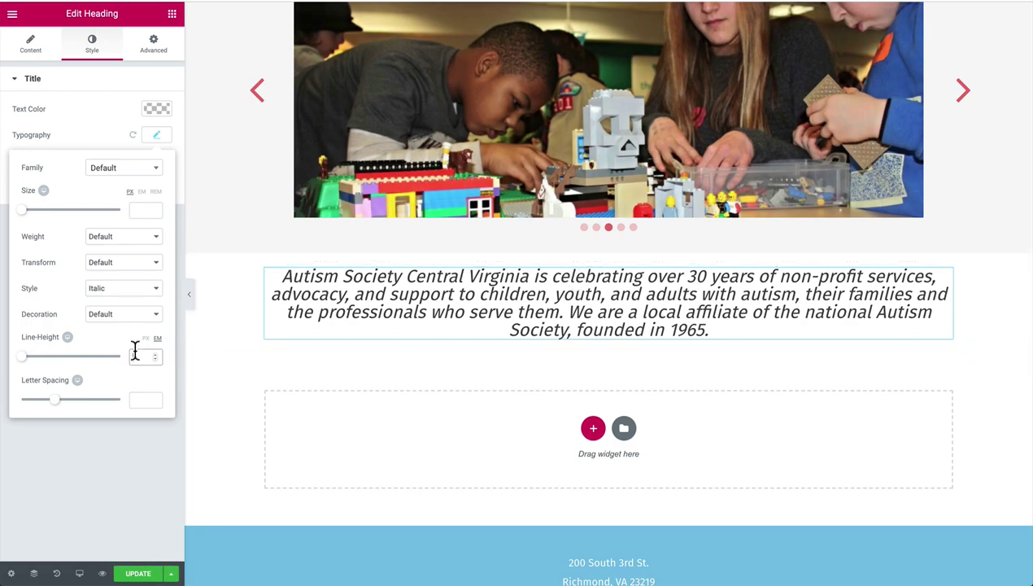
left_click_drag(27, 358, 33, 358)
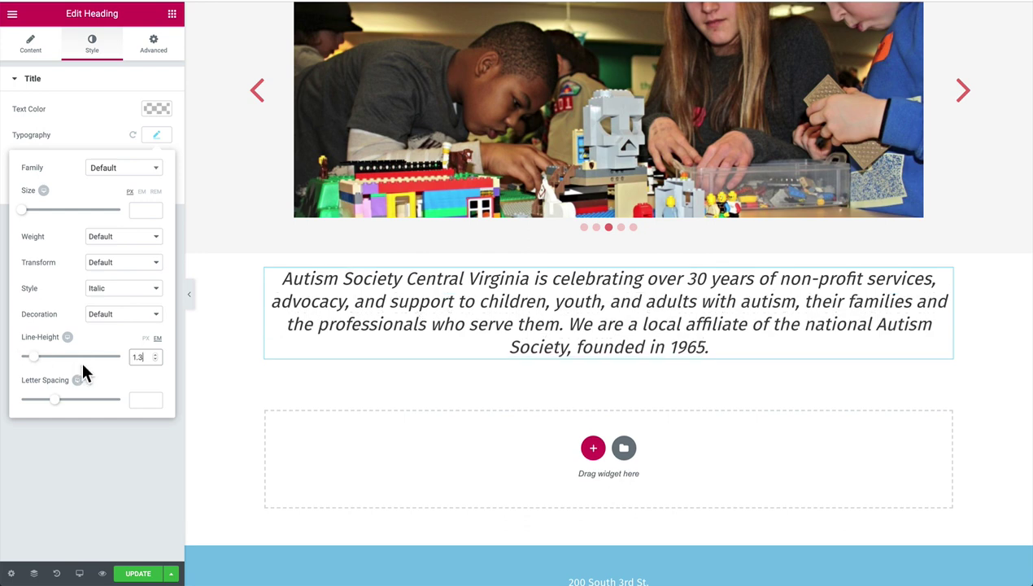
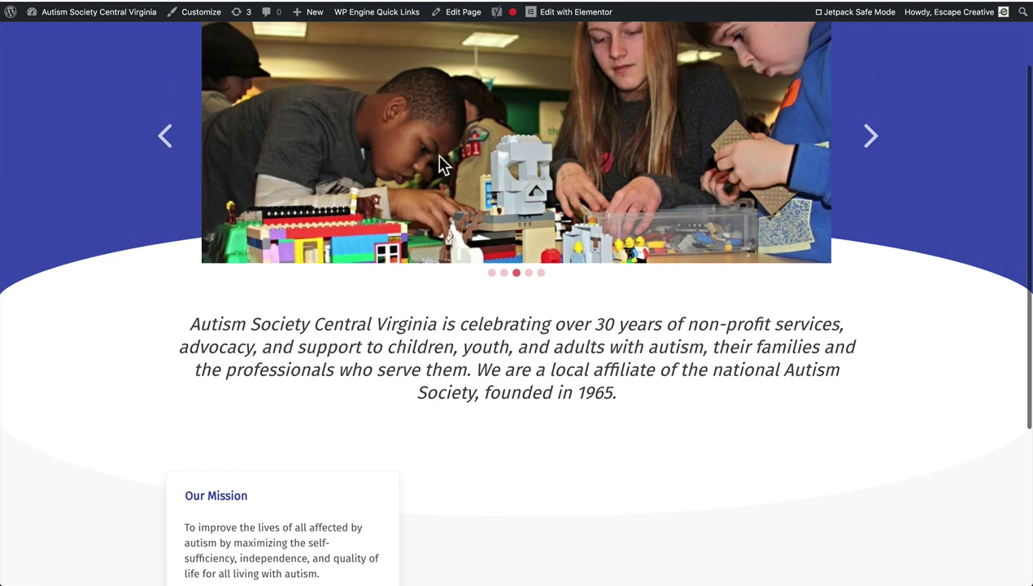
Step: Examine the Our Mission card below the introductory statement on the published home page, including its title, description and Learn More button
scroll(461, 204, "down", 1)
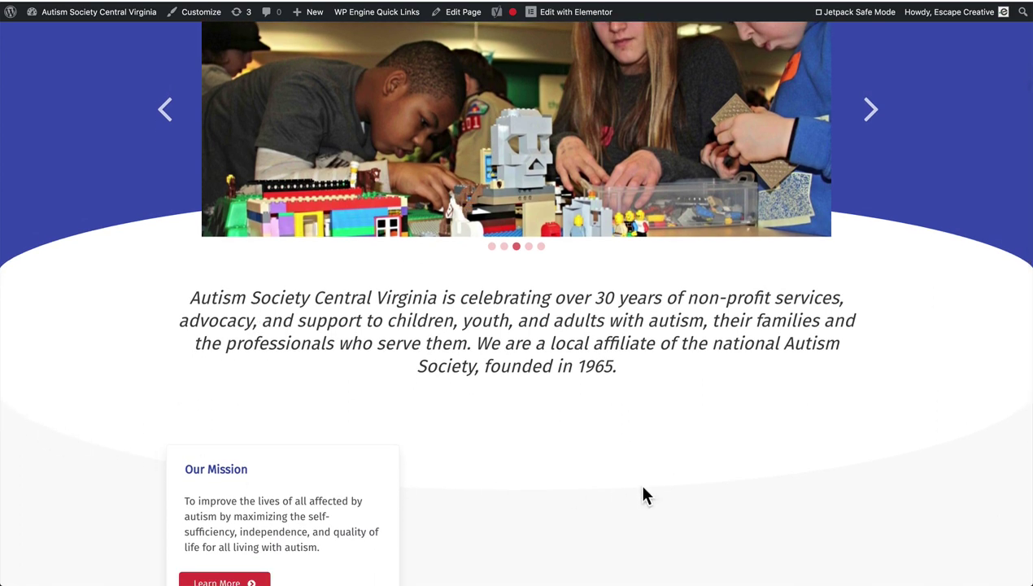
scroll(522, 489, "down", 4)
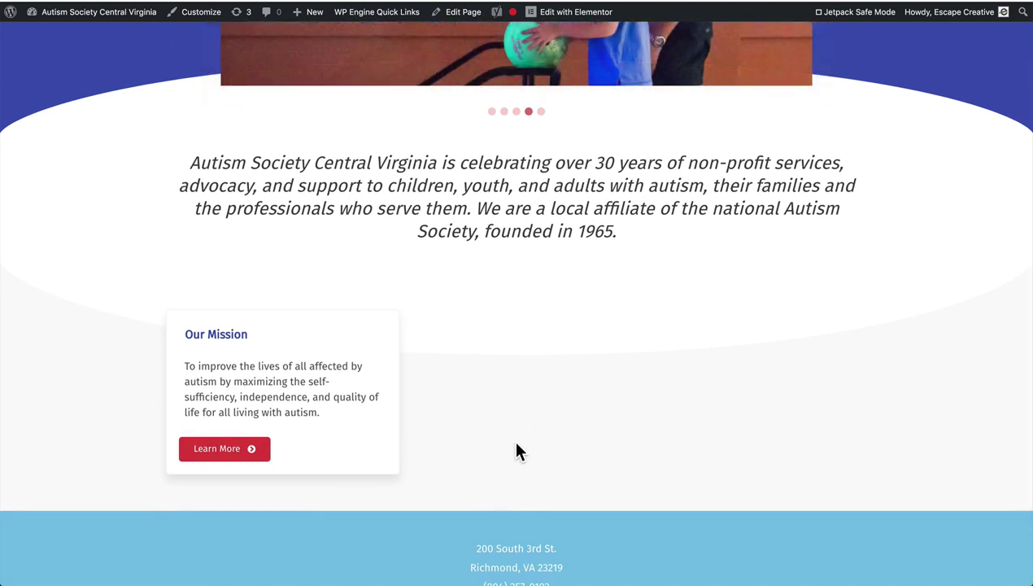
left_click_drag(185, 330, 289, 427)
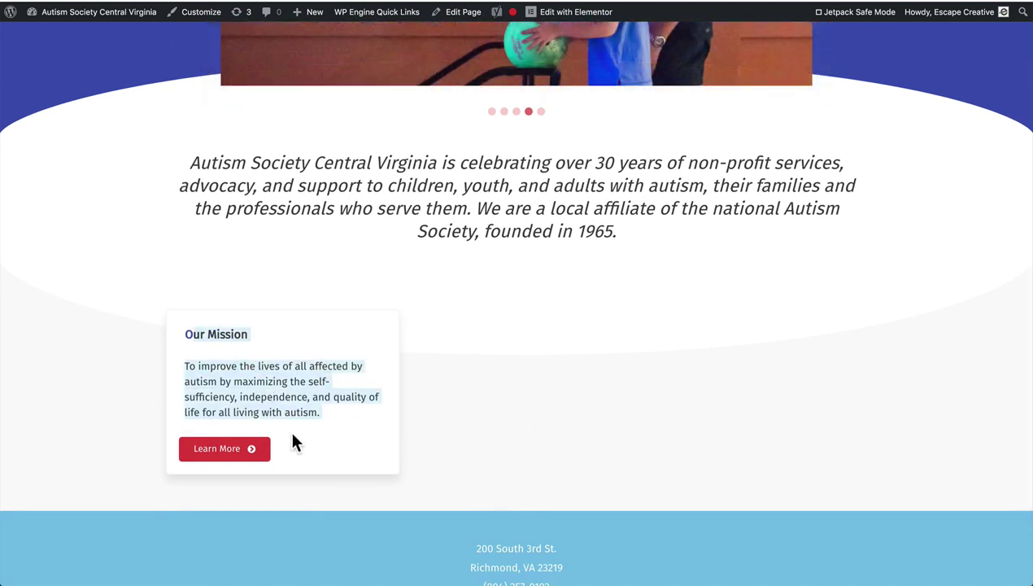
left_click(289, 427)
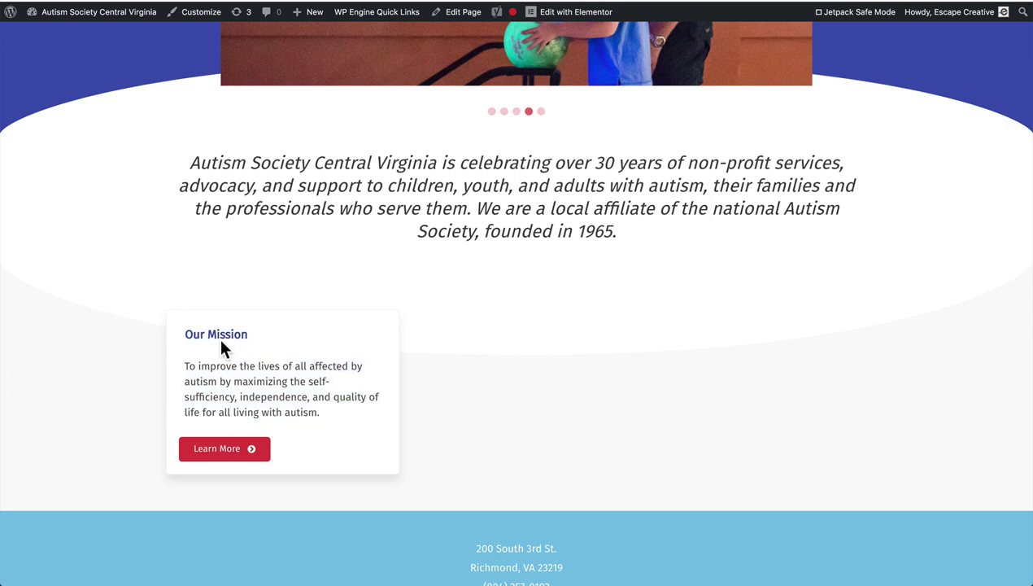
left_click_drag(221, 346, 329, 390)
left_click(330, 390)
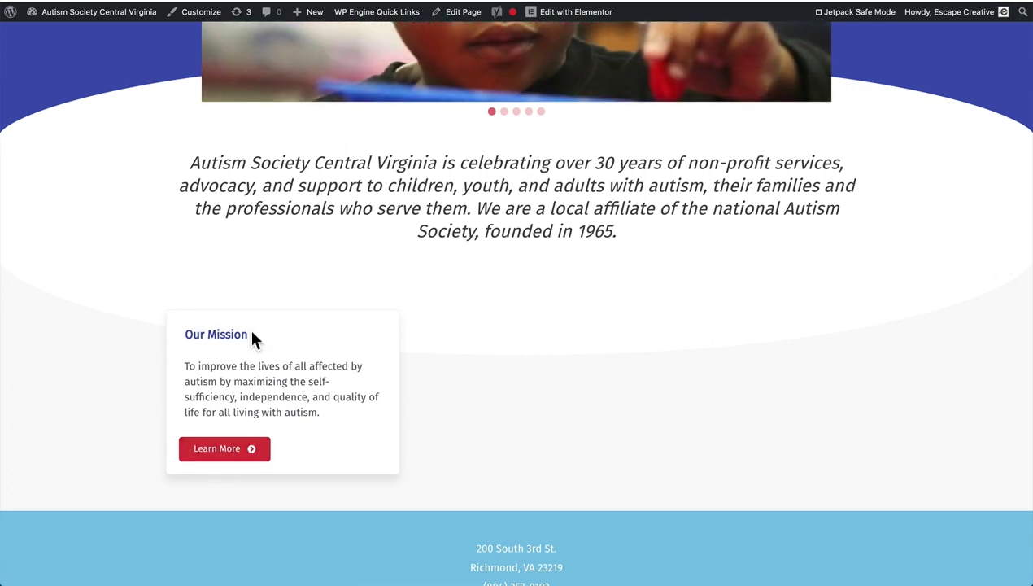
left_click_drag(197, 365, 328, 418)
left_click(328, 418)
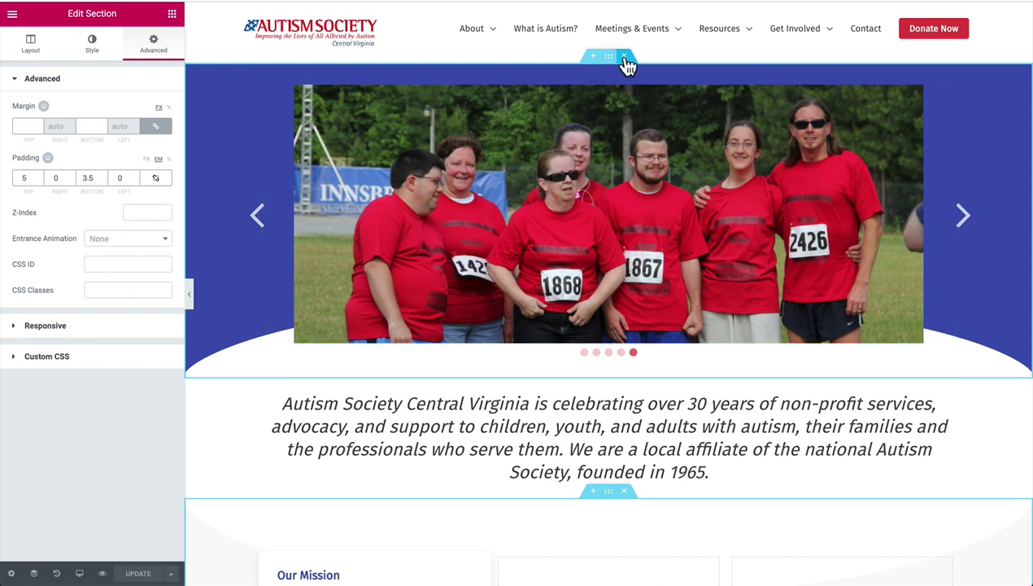
Step: Open the blue carousel section's bottom shape divider settings and keep the Curve type
left_click(609, 57)
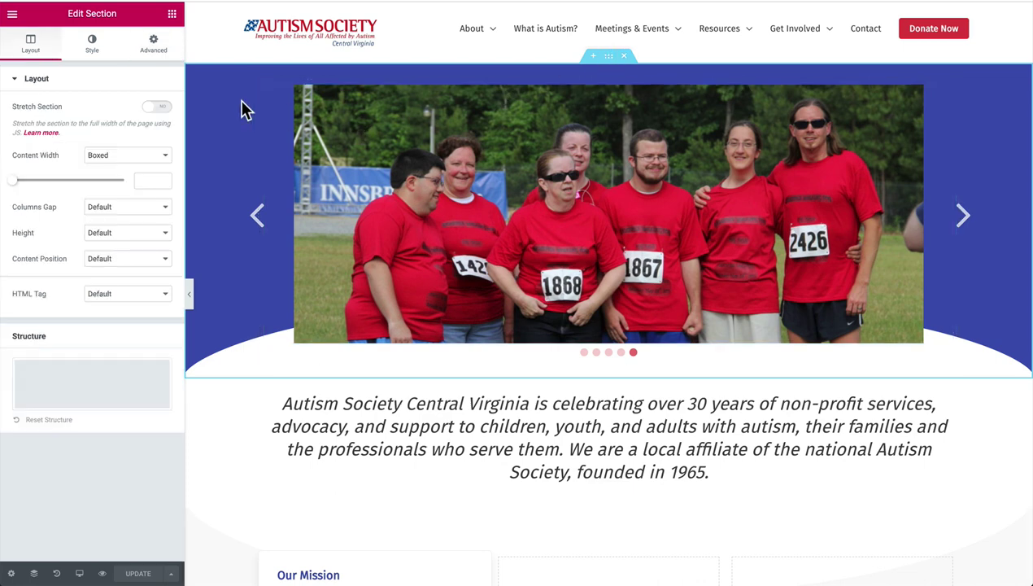
left_click(92, 47)
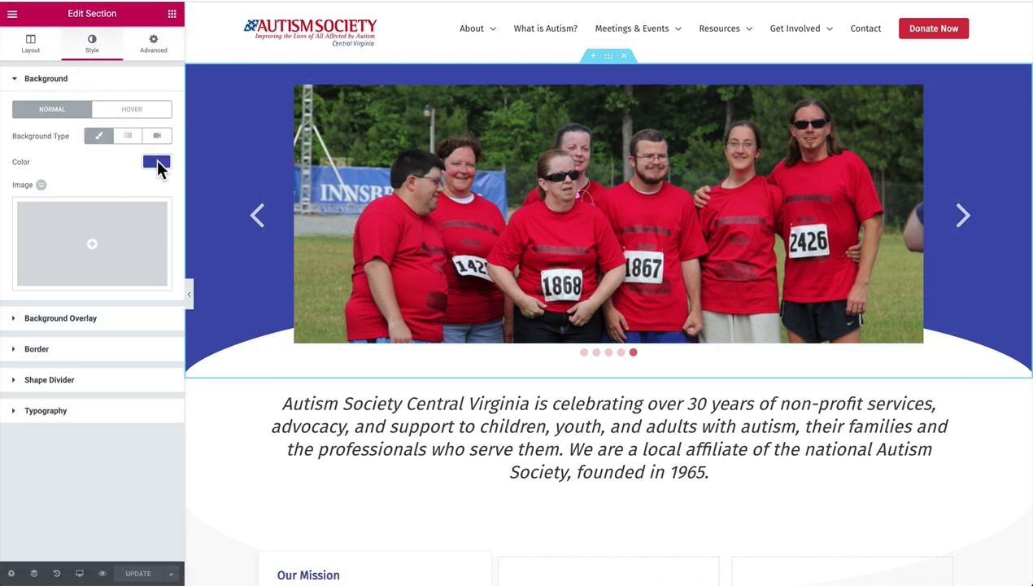
left_click(69, 387)
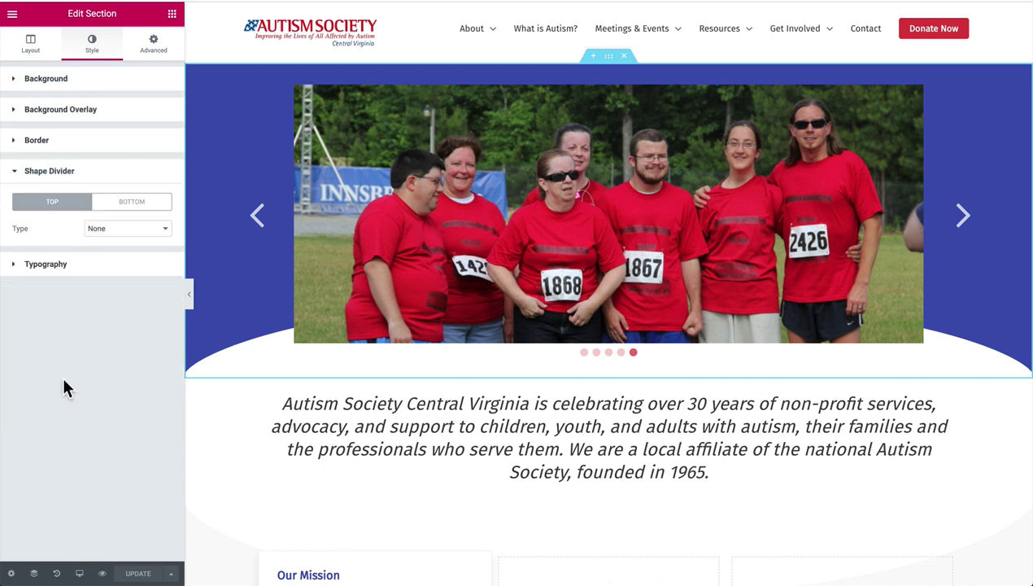
left_click(133, 208)
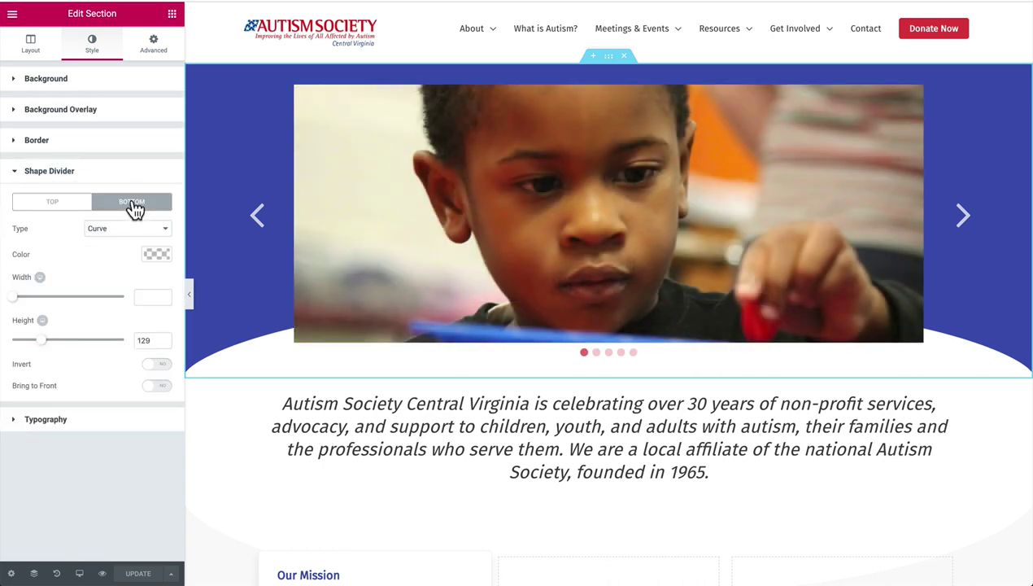
left_click(122, 231)
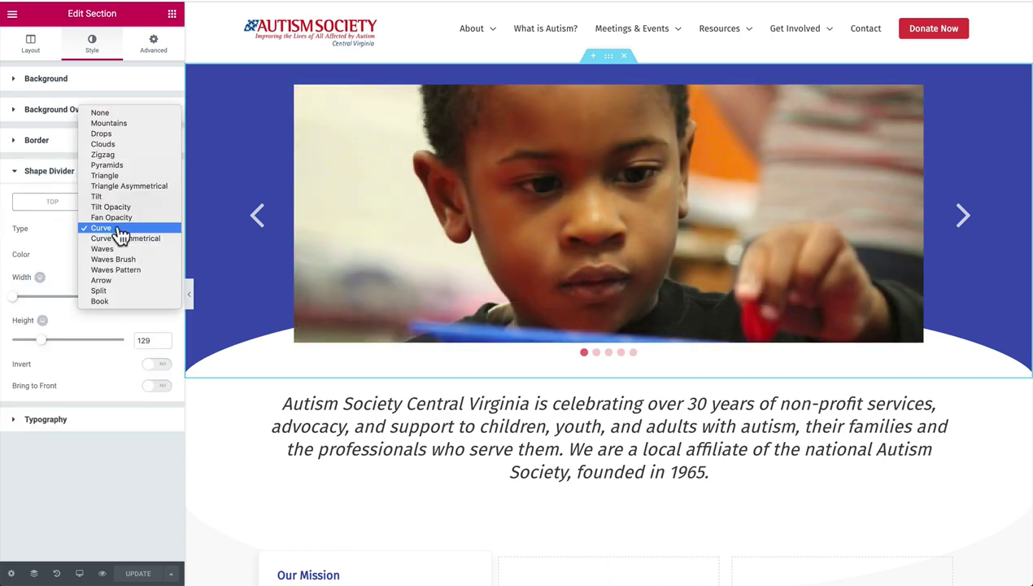
left_click(57, 238)
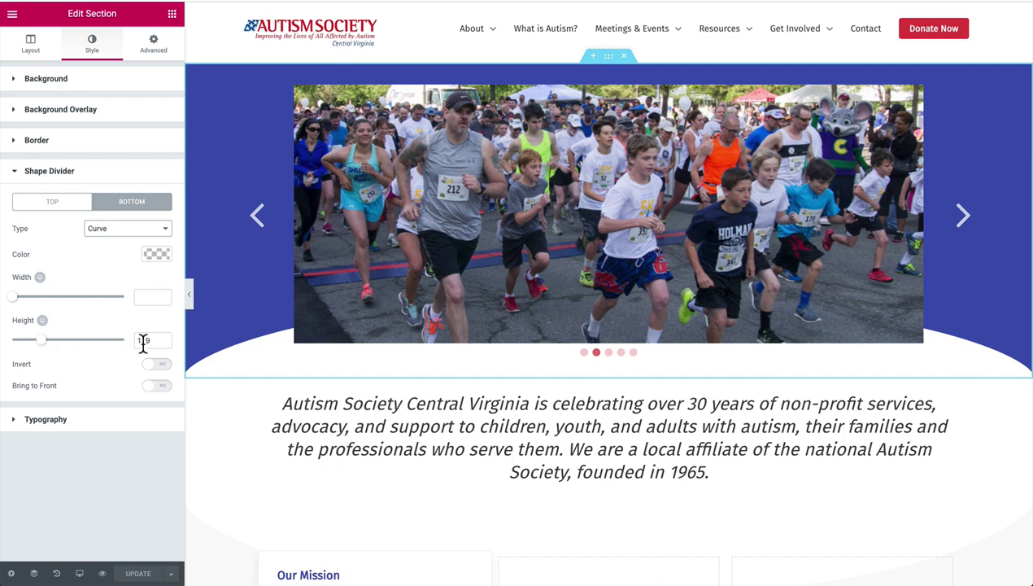
Step: Set the bottom shape divider's height to 130 and save the page
left_click_drag(155, 341, 135, 340)
key("BackSpace")
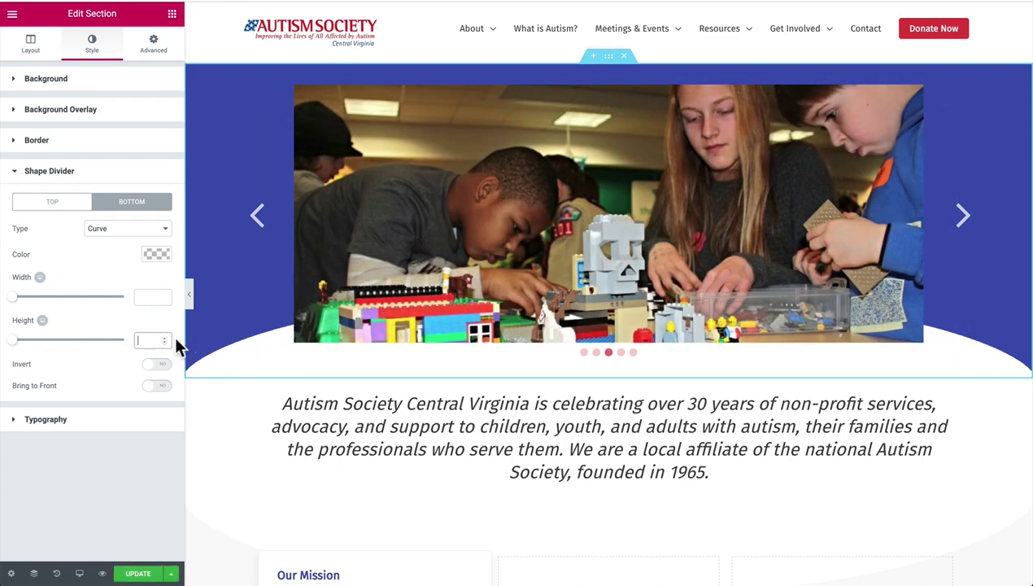
type("130")
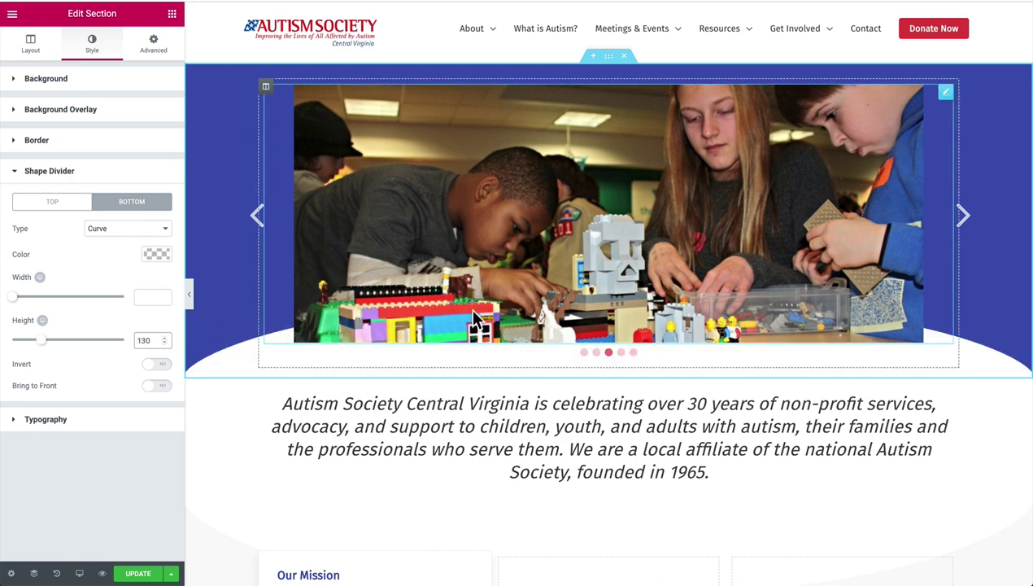
mouse_move(41, 340)
left_mouse_down()
mouse_move(76, 345)
mouse_move(35, 346)
mouse_move(83, 346)
mouse_move(46, 341)
left_mouse_up()
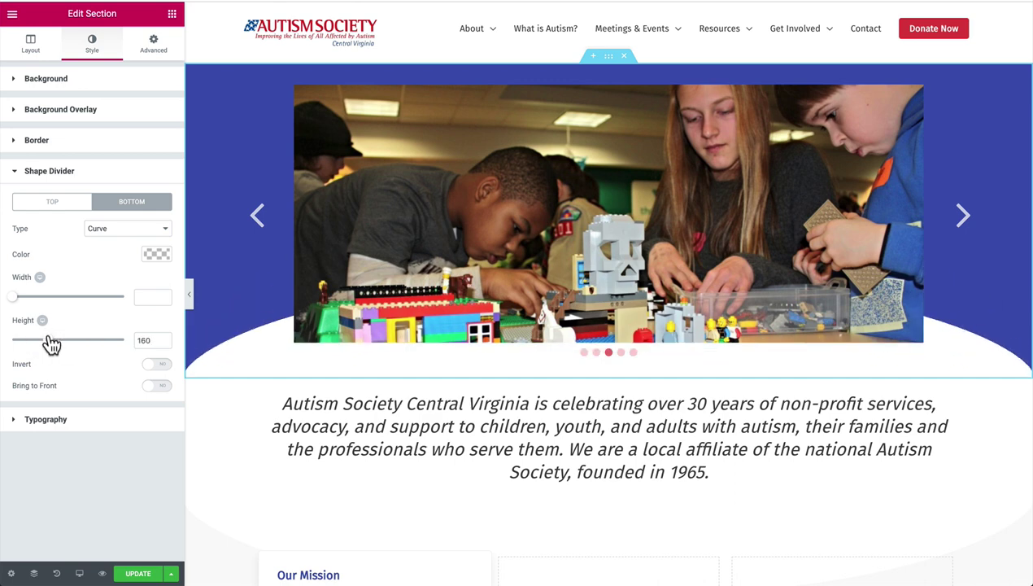
double_click(143, 341)
type("130")
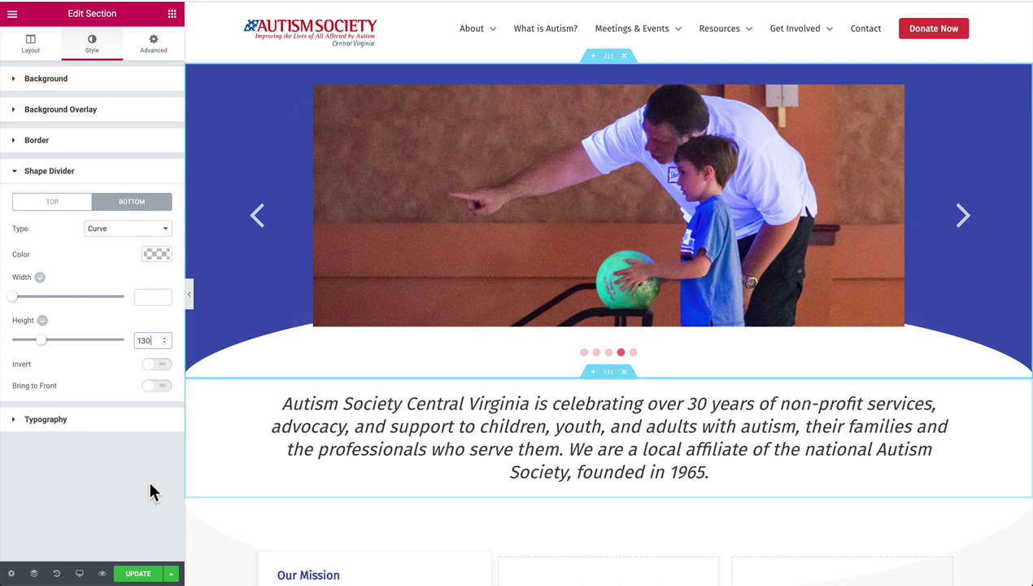
left_click(138, 573)
Step: Review the three-column Our Mission section's layout, background color and top shape divider settings below the introductory heading
scroll(503, 380, "down", 3)
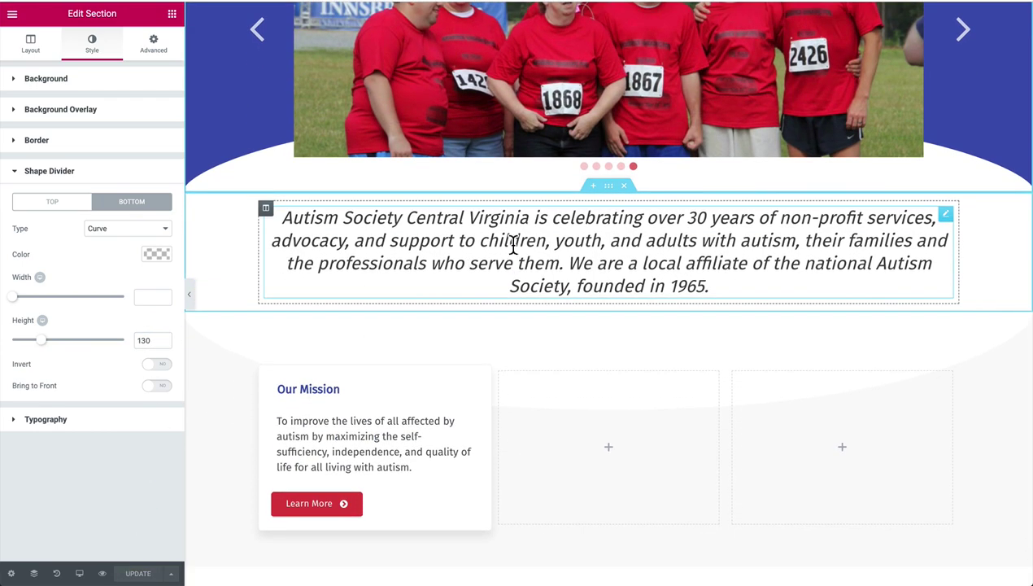
left_click(609, 186)
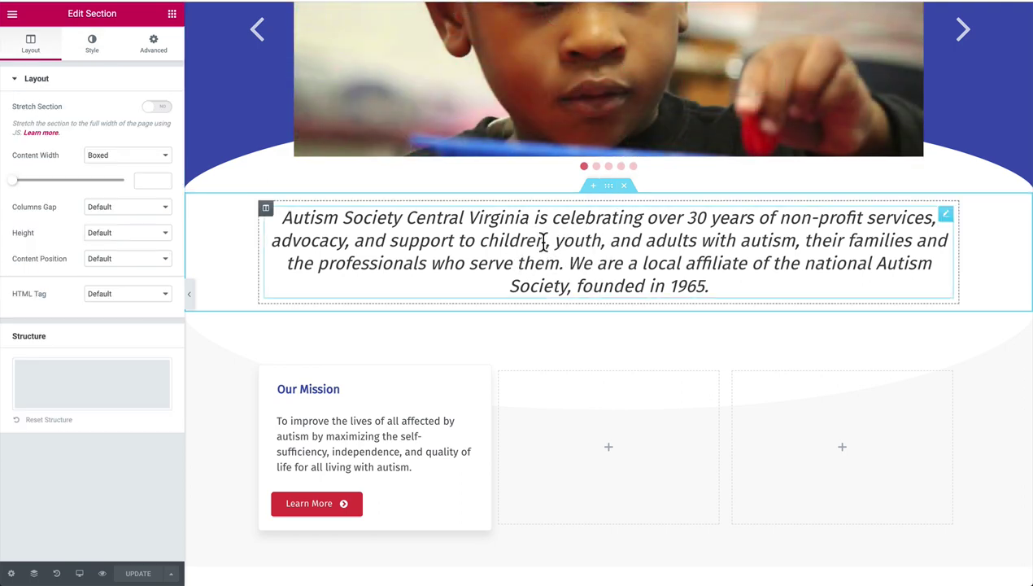
scroll(542, 244, "down", 2)
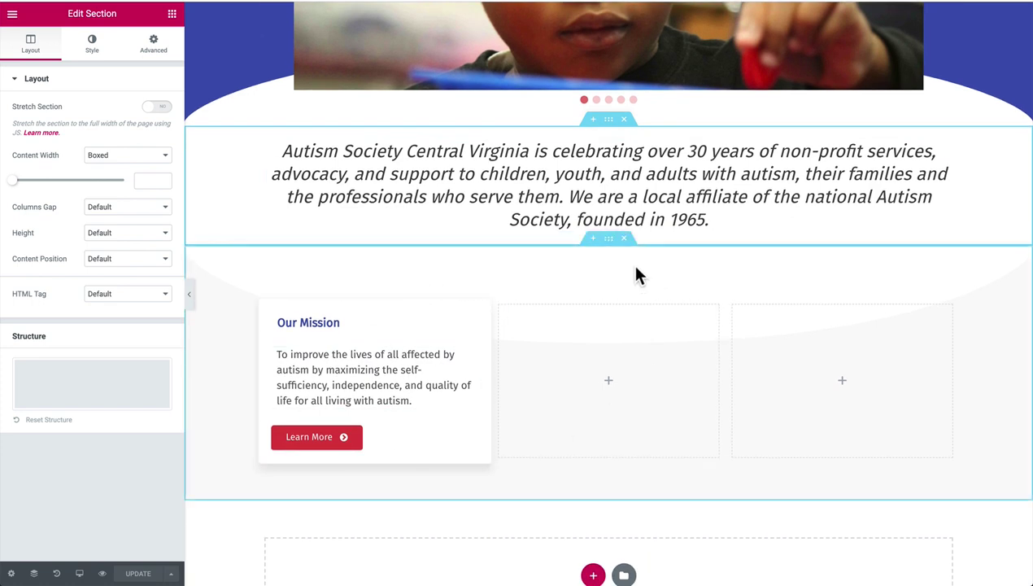
left_click(609, 239)
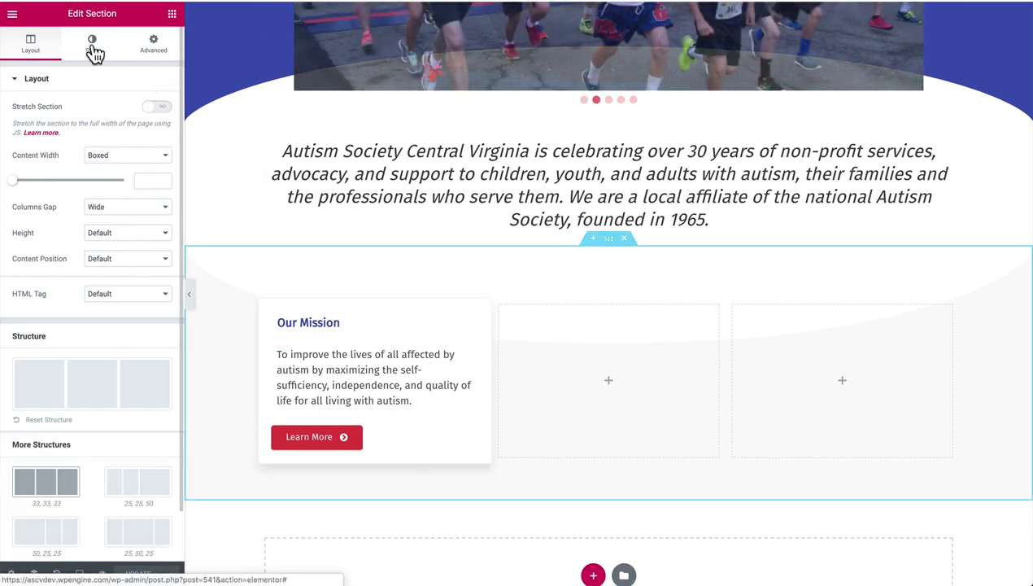
left_click(91, 45)
left_click(156, 162)
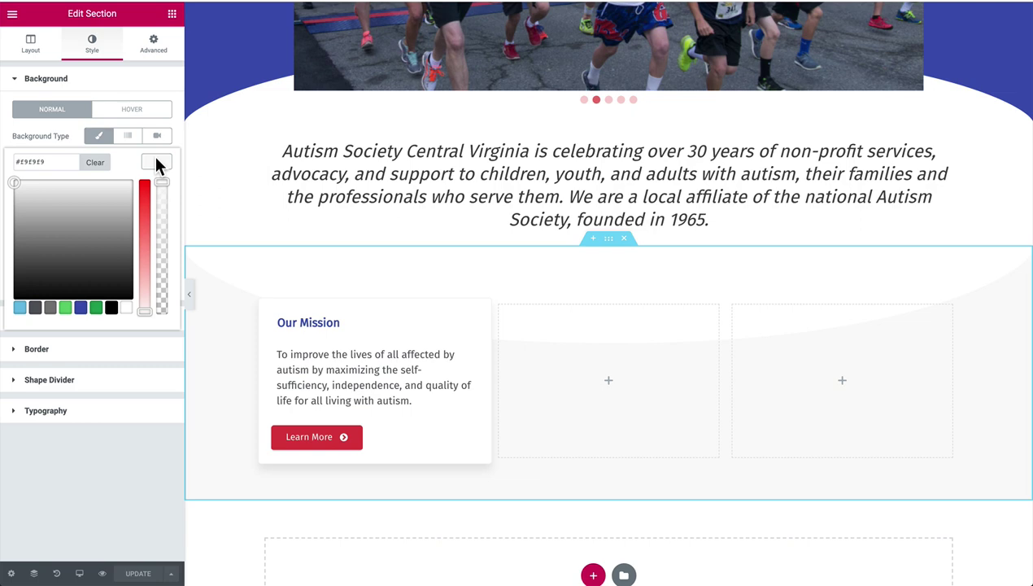
left_click(157, 162)
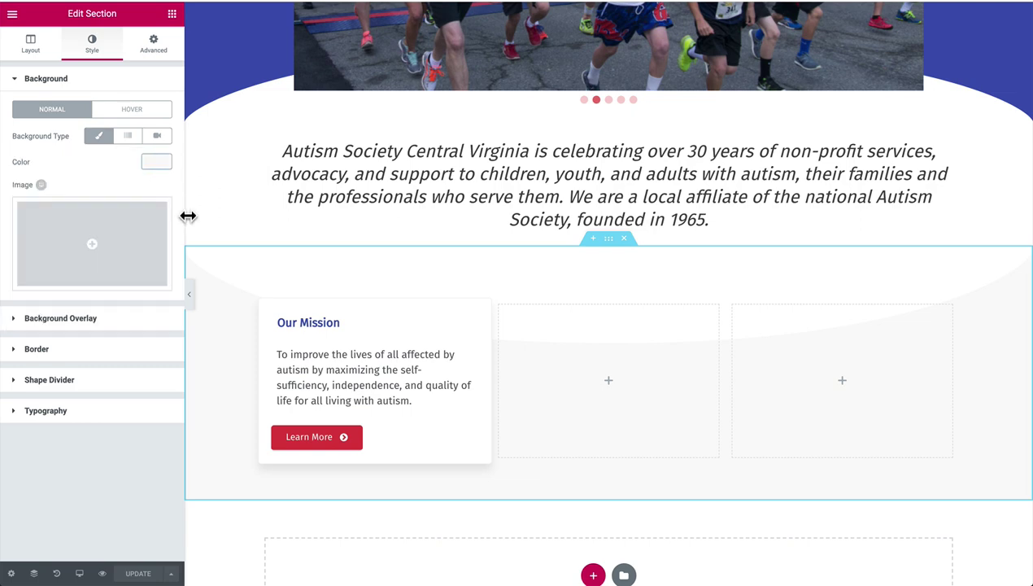
left_click(52, 381)
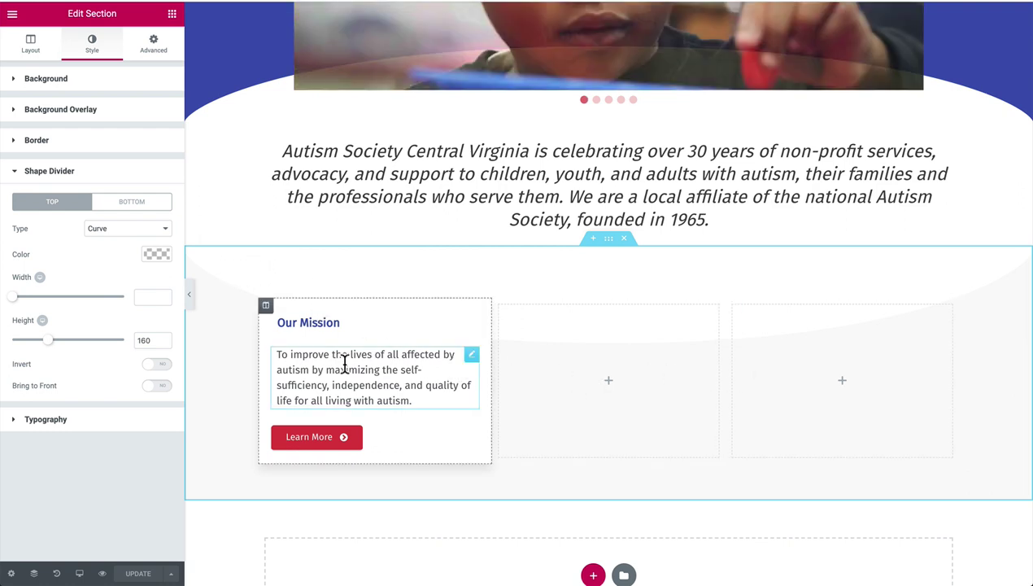
Step: Open the Our Mission card's column settings and inspect its background color
left_click(265, 306)
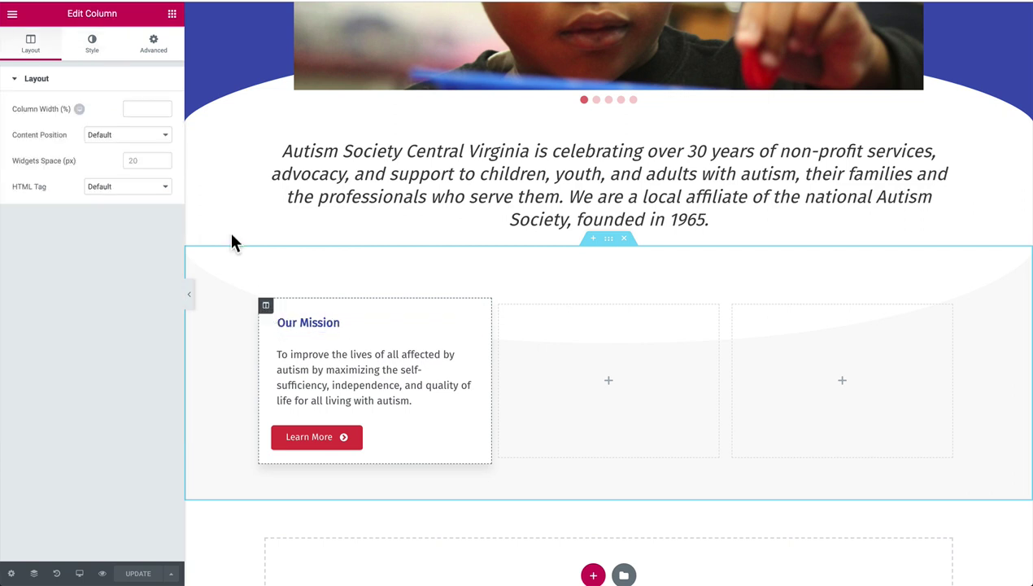
left_click_drag(65, 14, 122, 13)
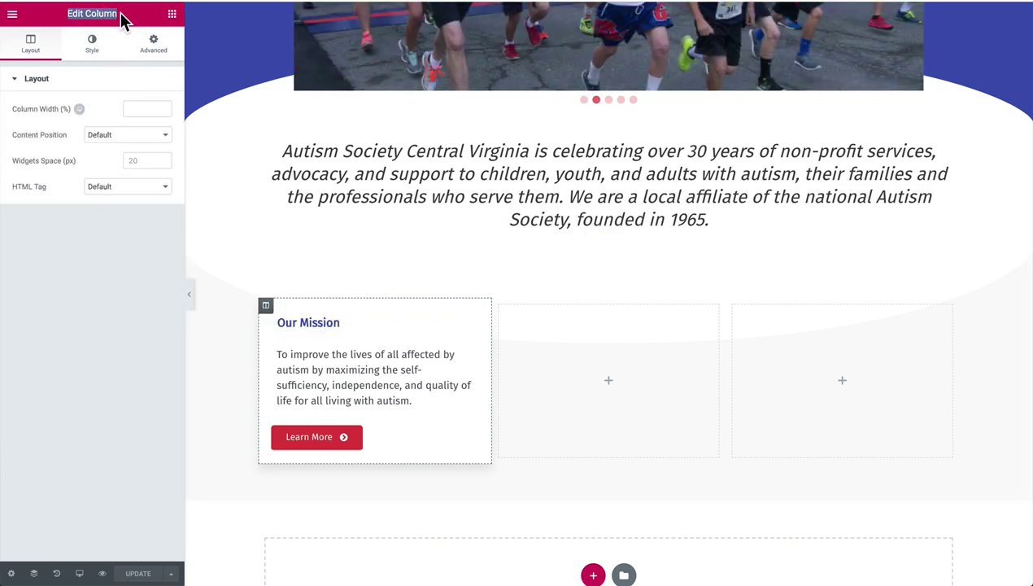
left_click(122, 19)
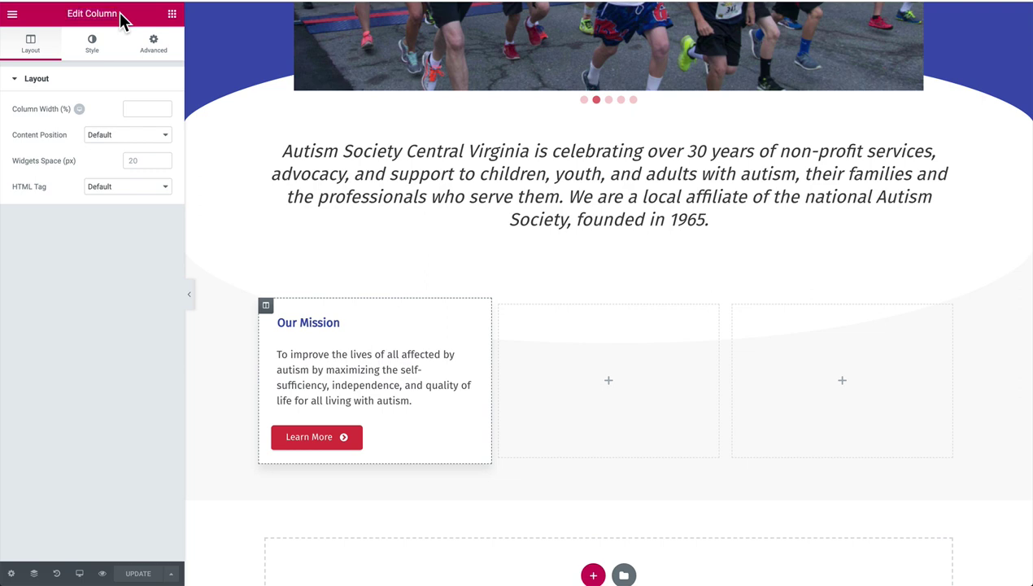
left_click(93, 47)
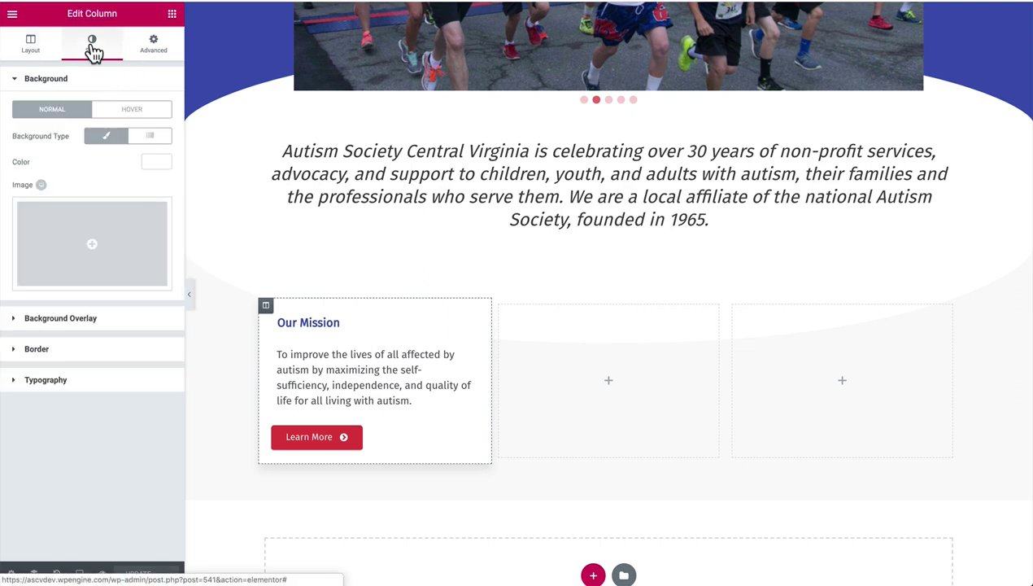
left_click(157, 162)
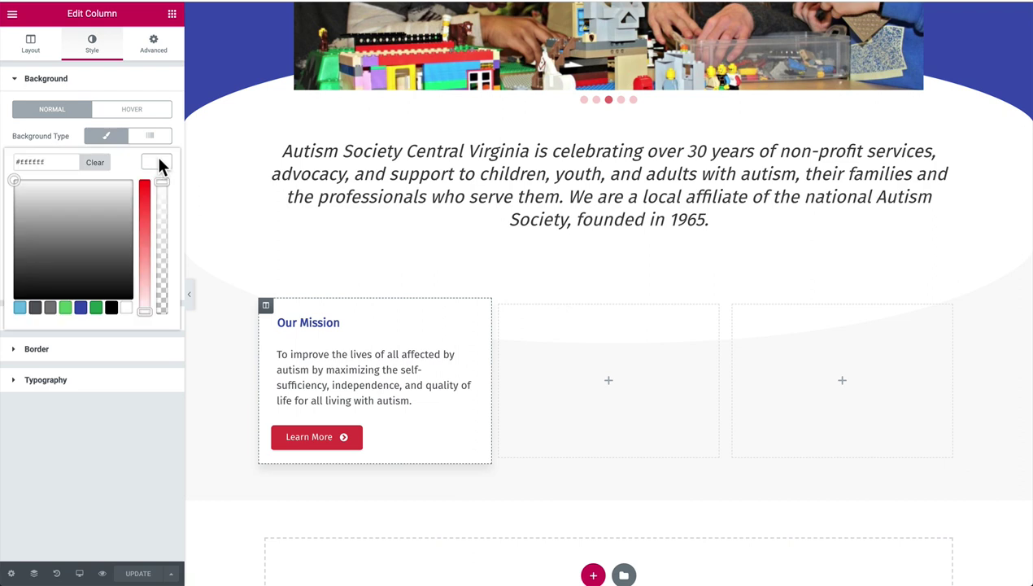
left_click(157, 162)
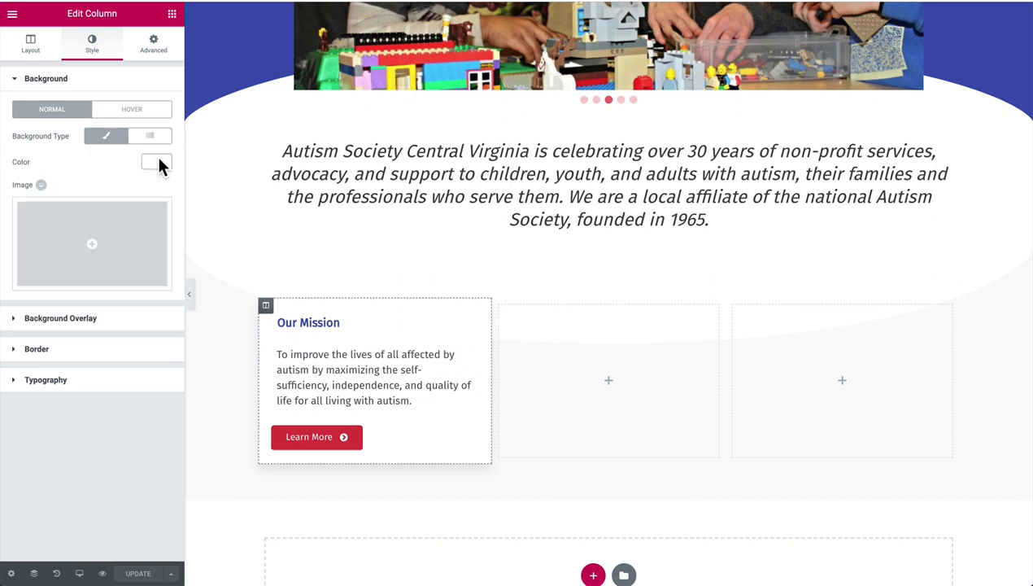
Step: Examine the Our Mission column's border width, border color, corner radius and box shadow settings, including the shadow color
left_click(65, 357)
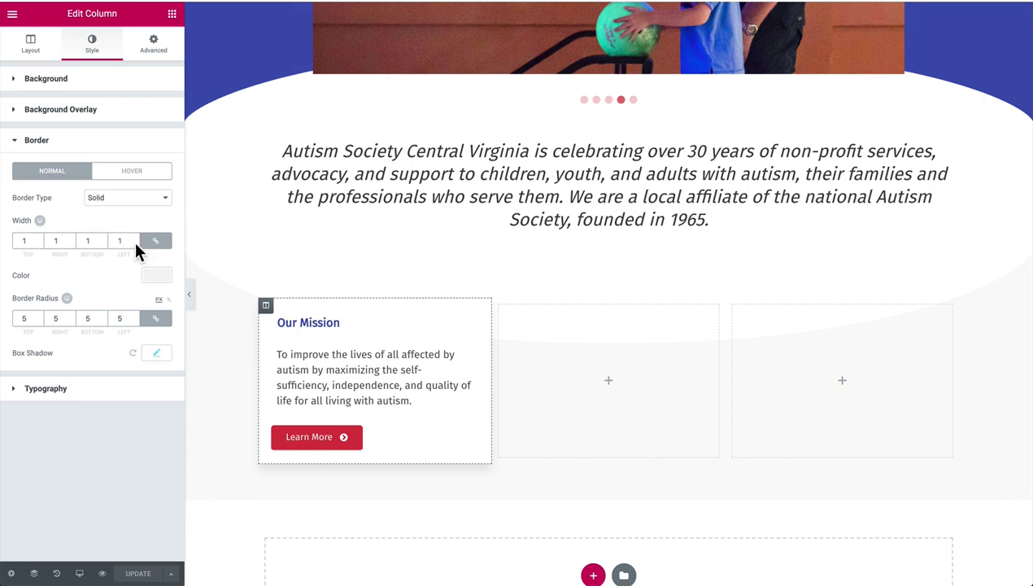
left_click(156, 277)
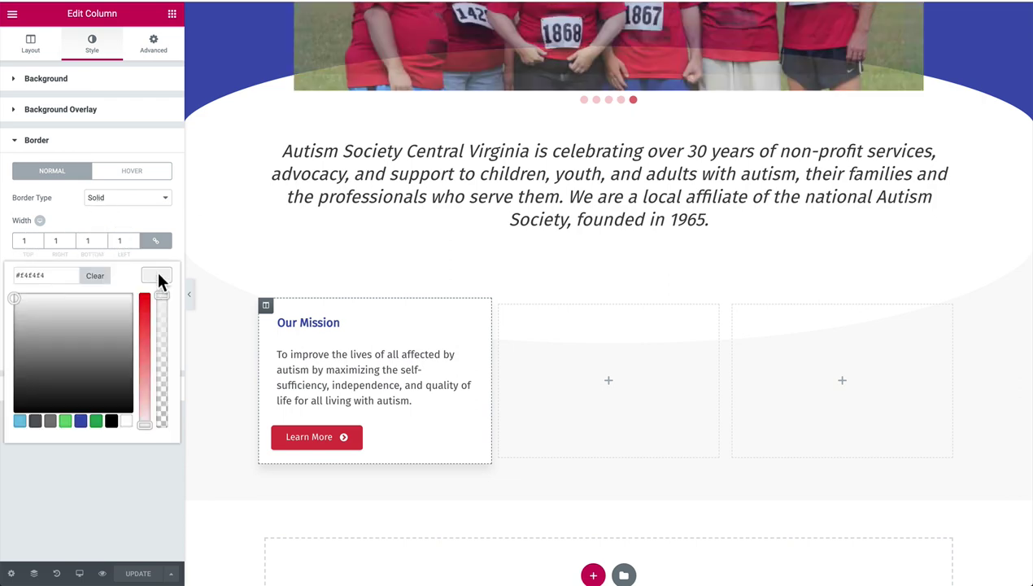
left_click(159, 277)
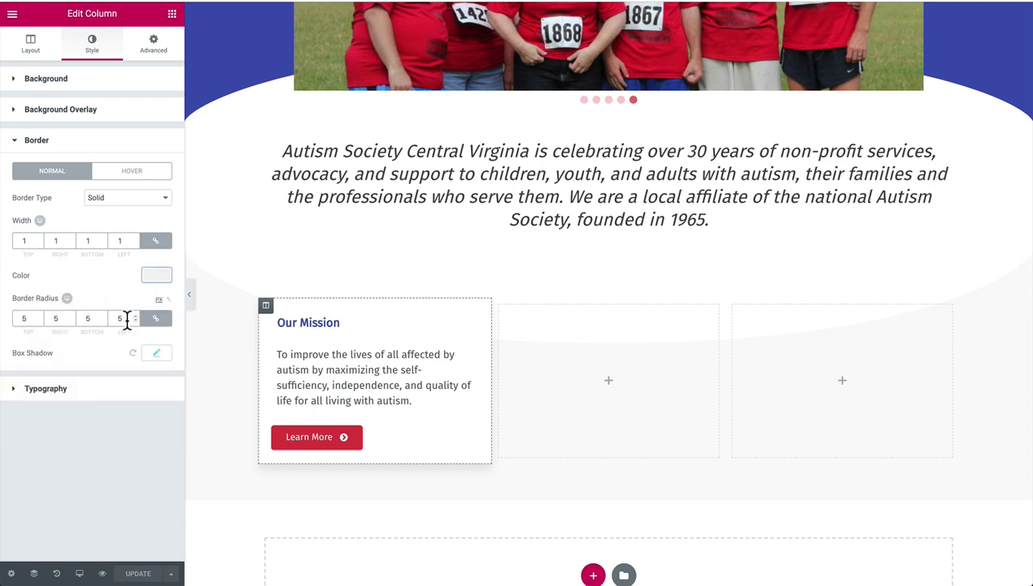
left_click(156, 354)
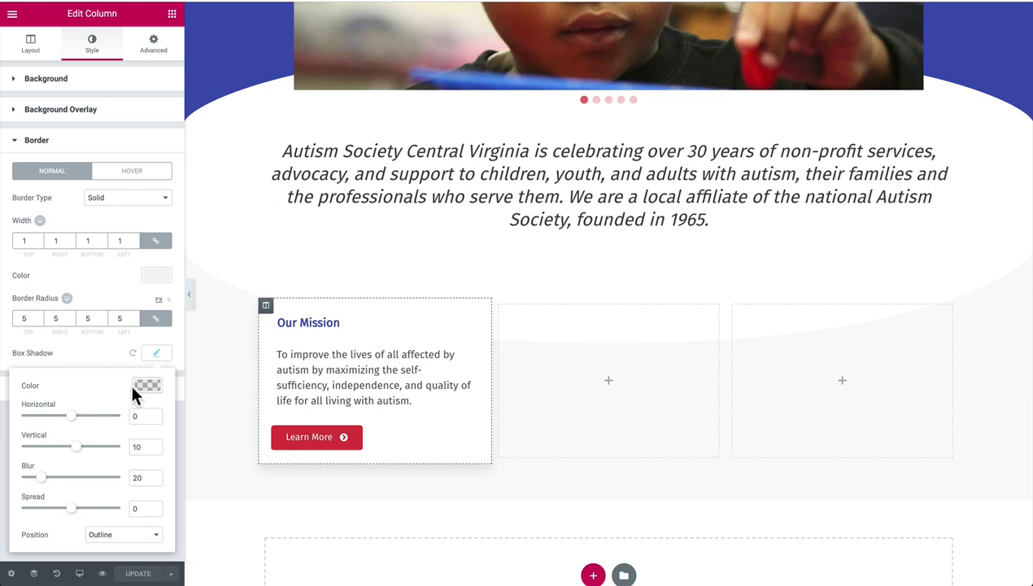
left_click(147, 386)
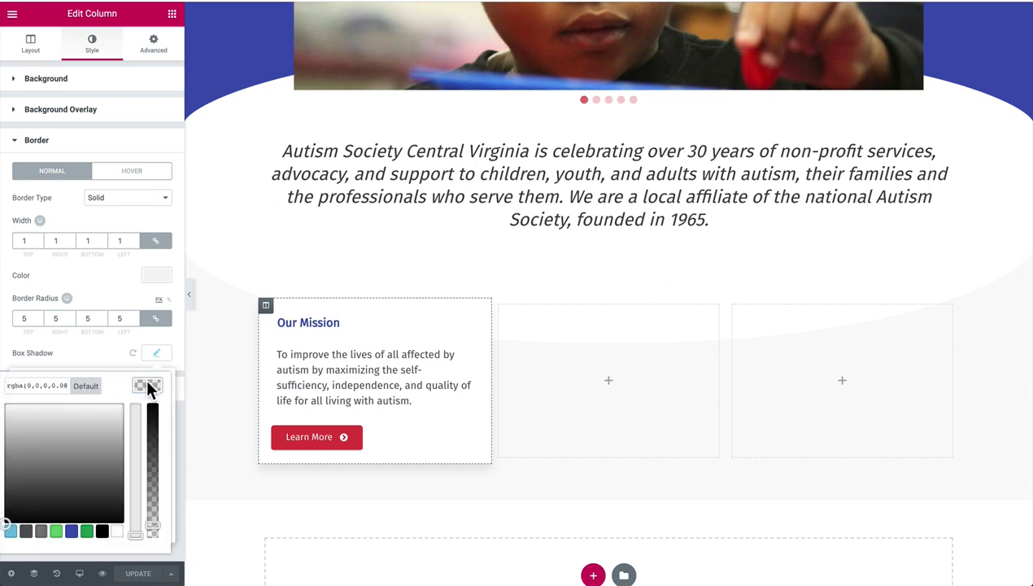
left_click(147, 386)
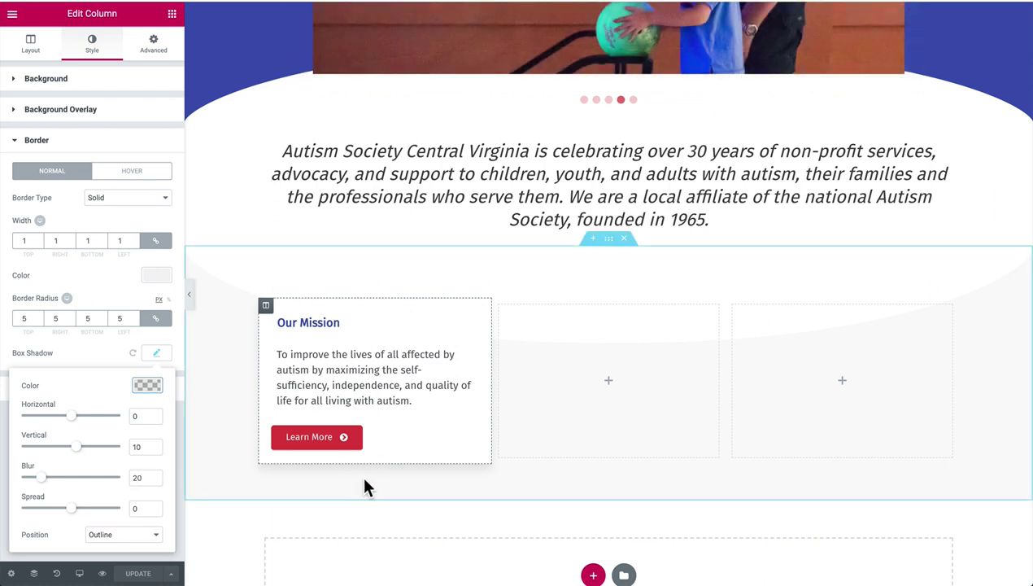
left_click(154, 356)
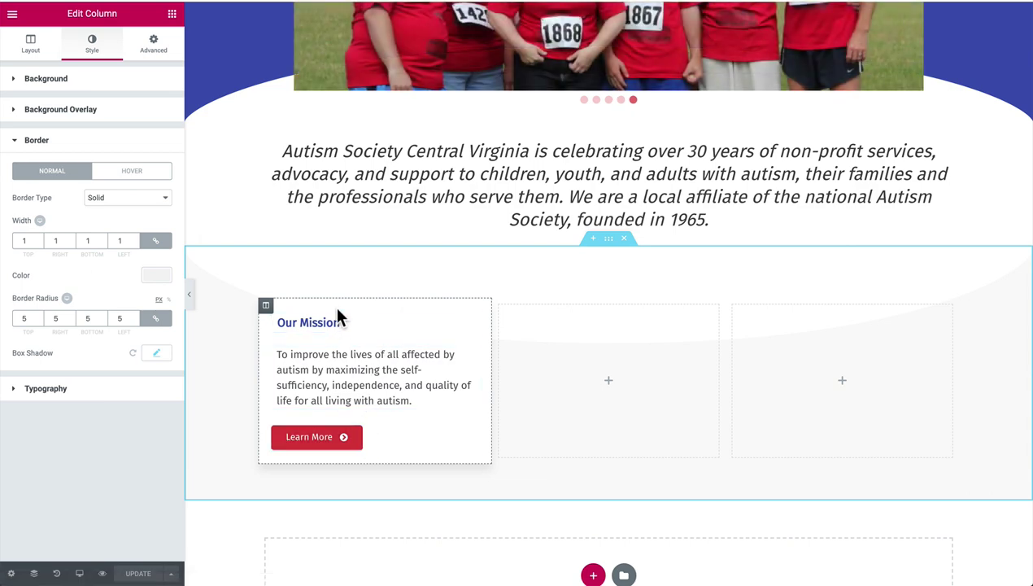
Step: Inspect the heading, text and button widgets inside the Our Mission card, then the heading's style settings
left_click(388, 324)
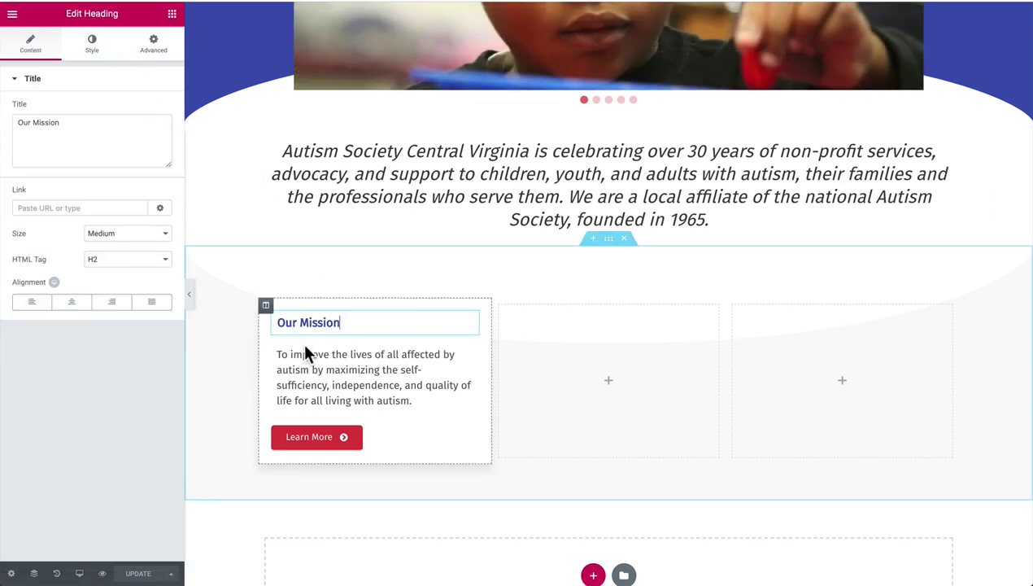
left_click(325, 362)
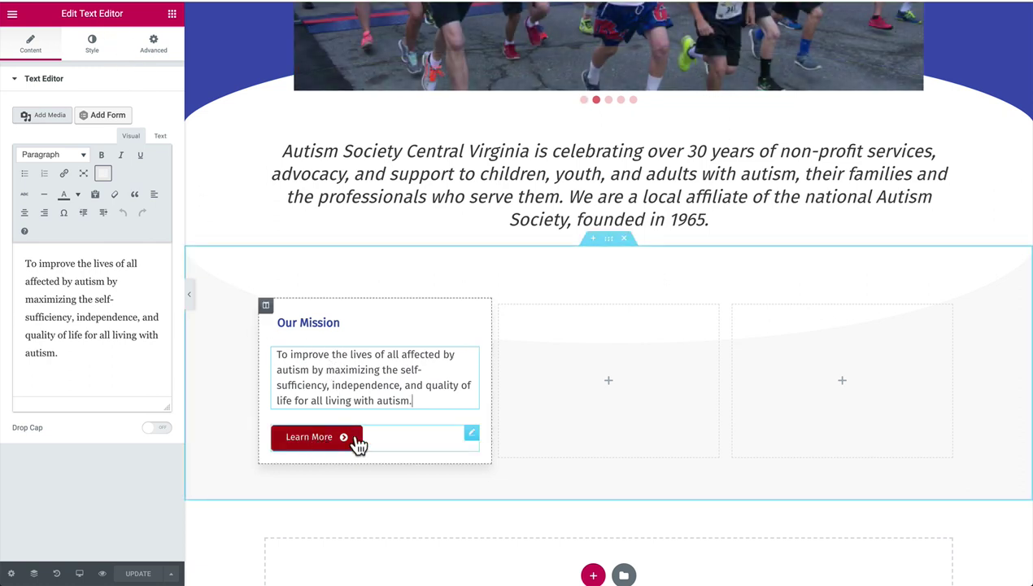
left_click(383, 436)
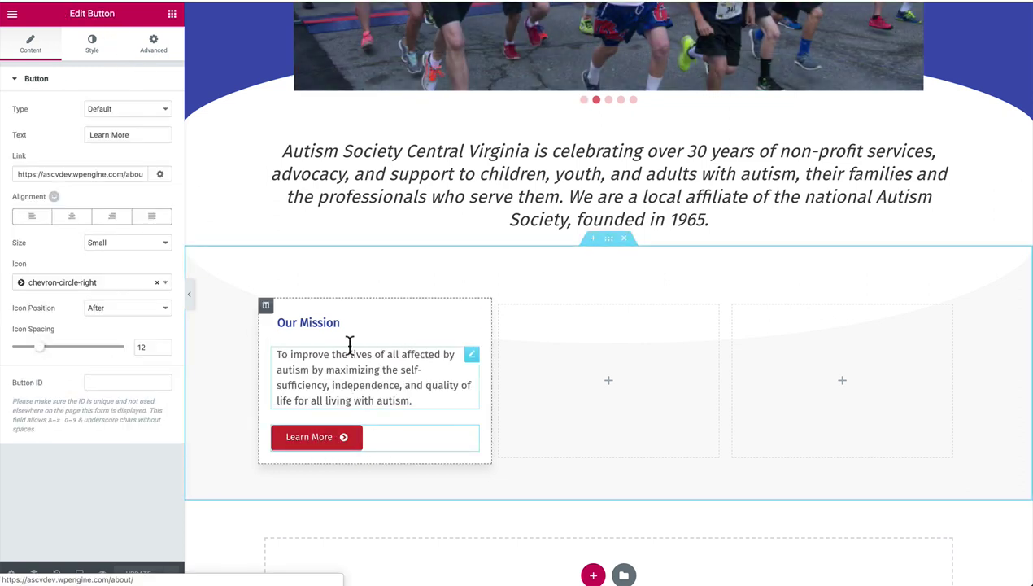
left_click(355, 321)
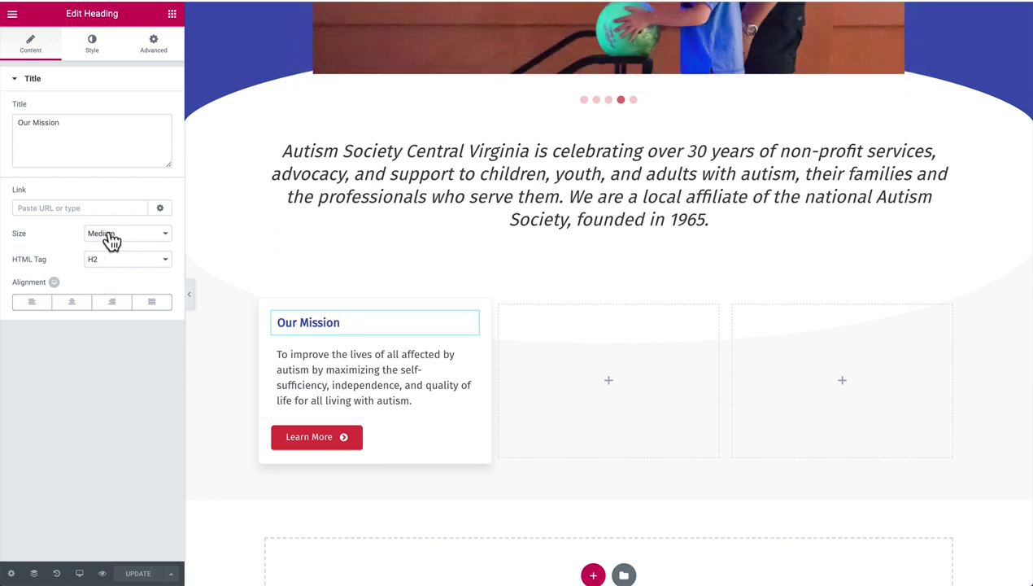
left_click(93, 47)
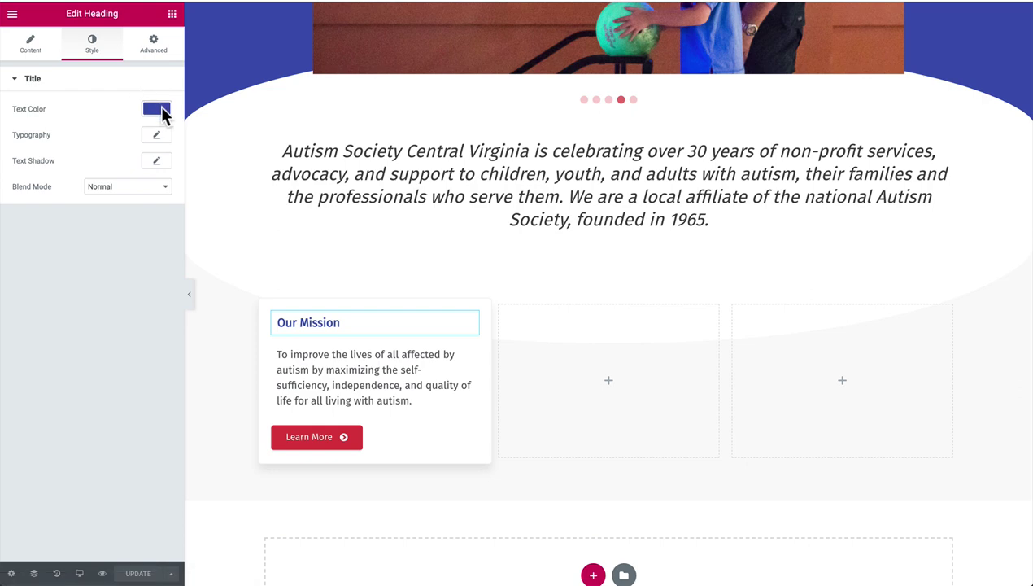
Step: Review the mission description's text content and its text color and typography settings
left_click(308, 376)
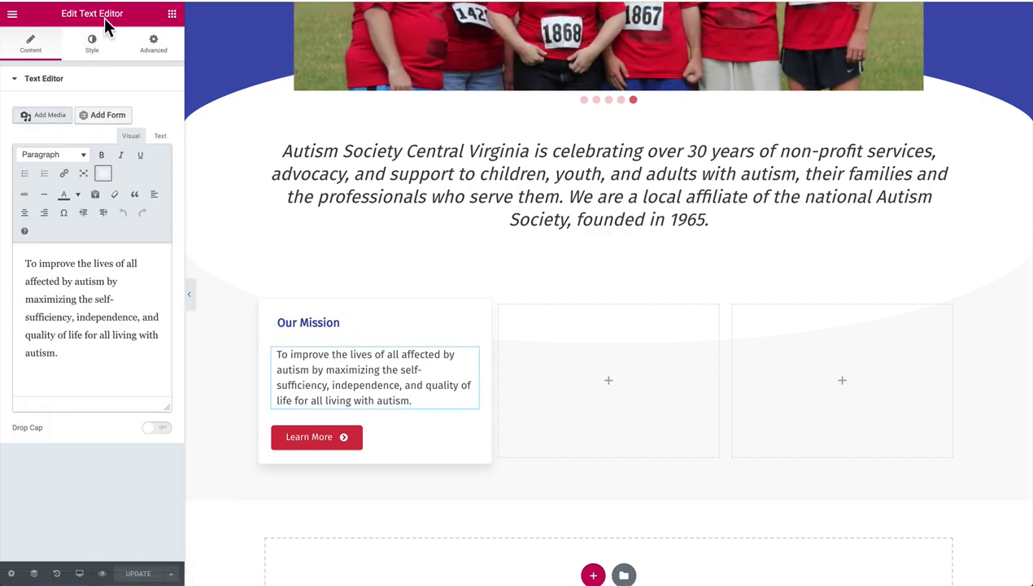
left_click_drag(66, 265, 76, 351)
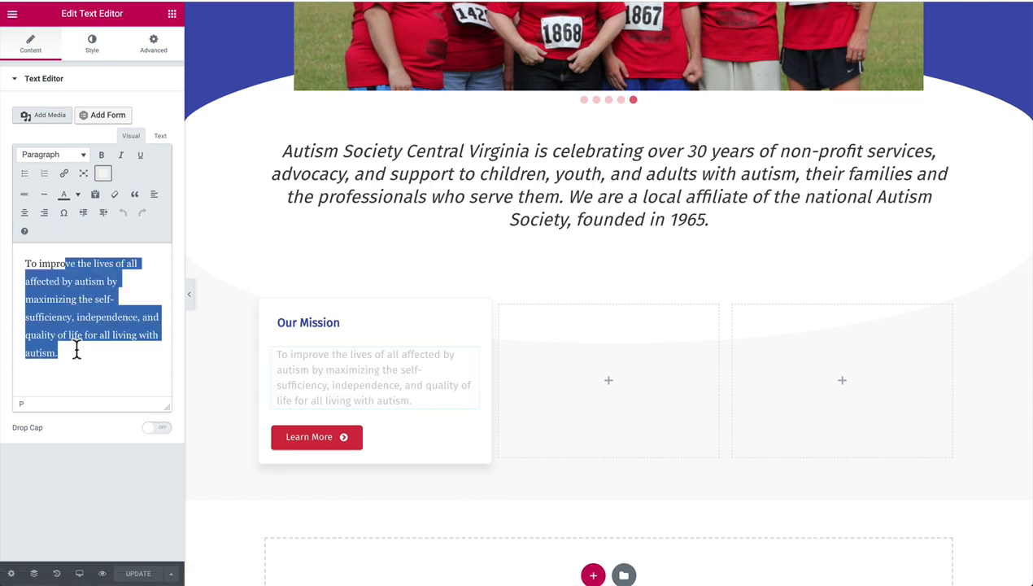
left_click(90, 341)
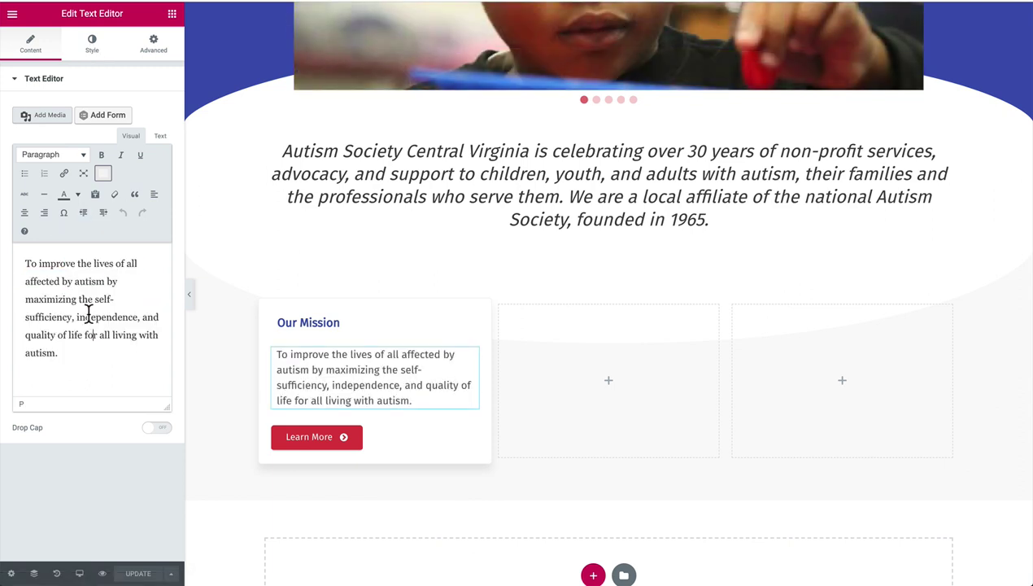
left_click(93, 45)
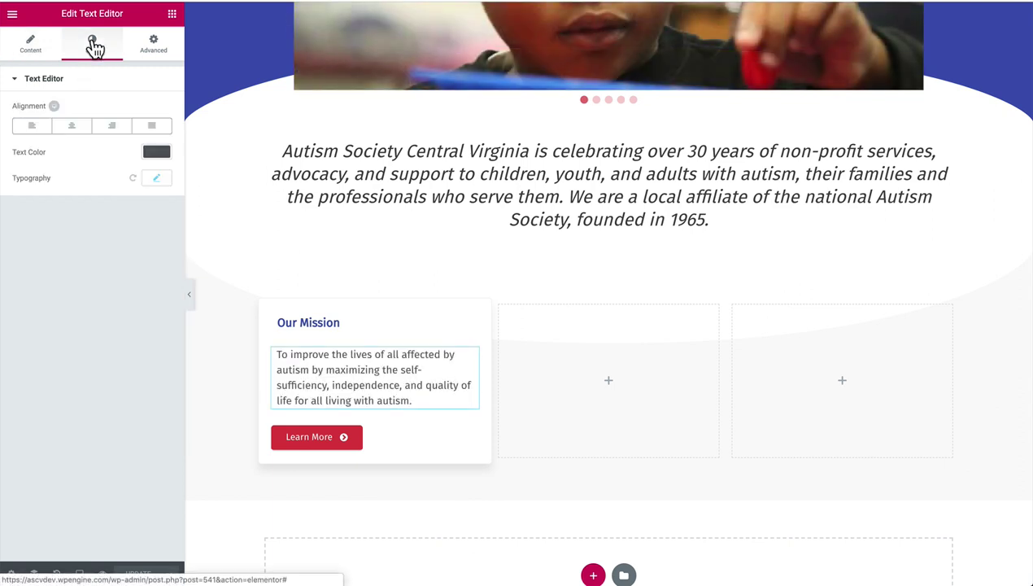
left_click(158, 180)
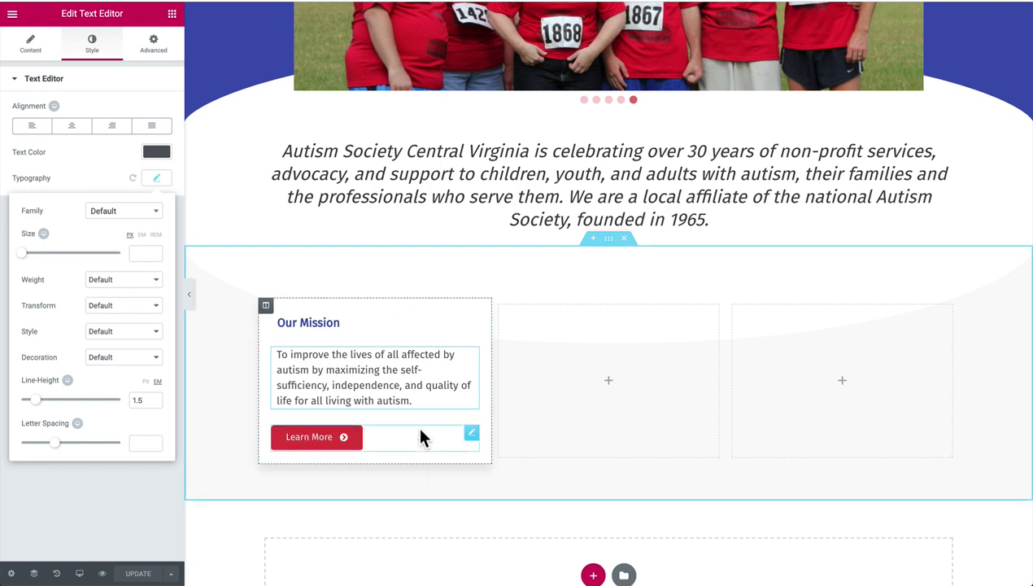
Step: Open the Learn More button's settings in the Our Mission card and check its text
scroll(392, 318, "down", 2)
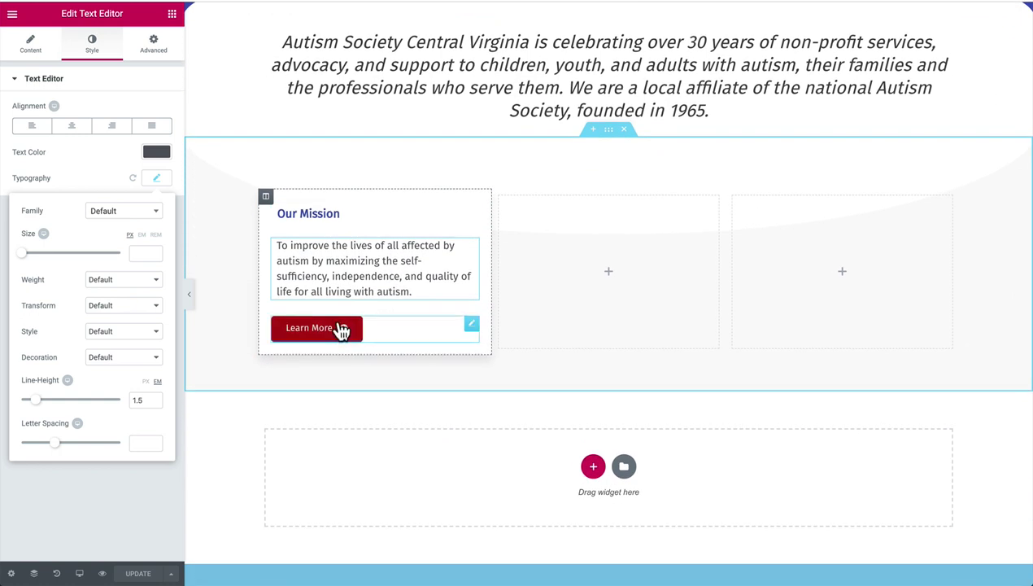
left_click(311, 332)
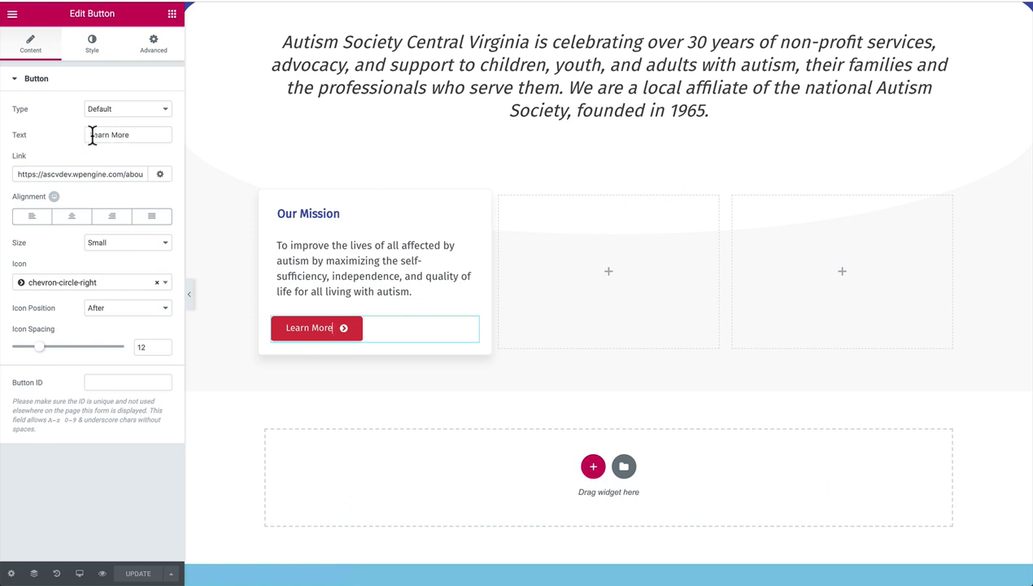
left_click_drag(91, 134, 140, 135)
left_click(140, 135)
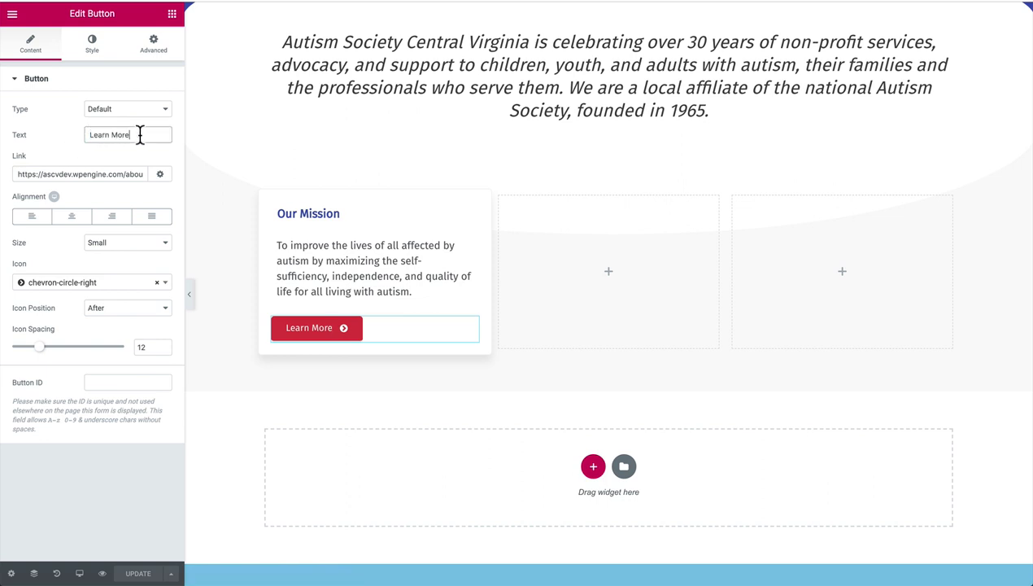
Step: Search the Learn More button's link for "about" and link it to the About page, checking the full URL
triple_click(49, 174)
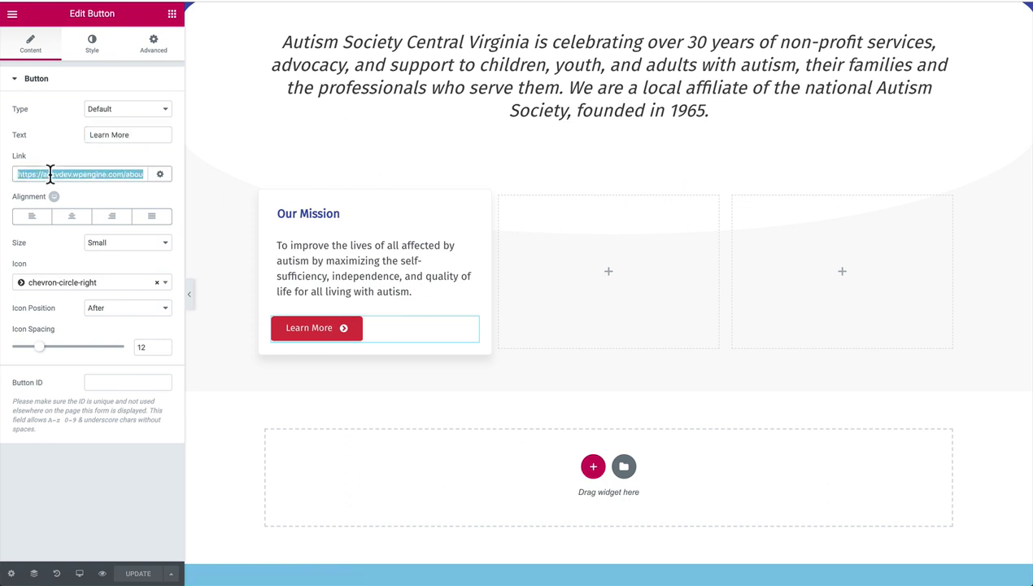
type("about")
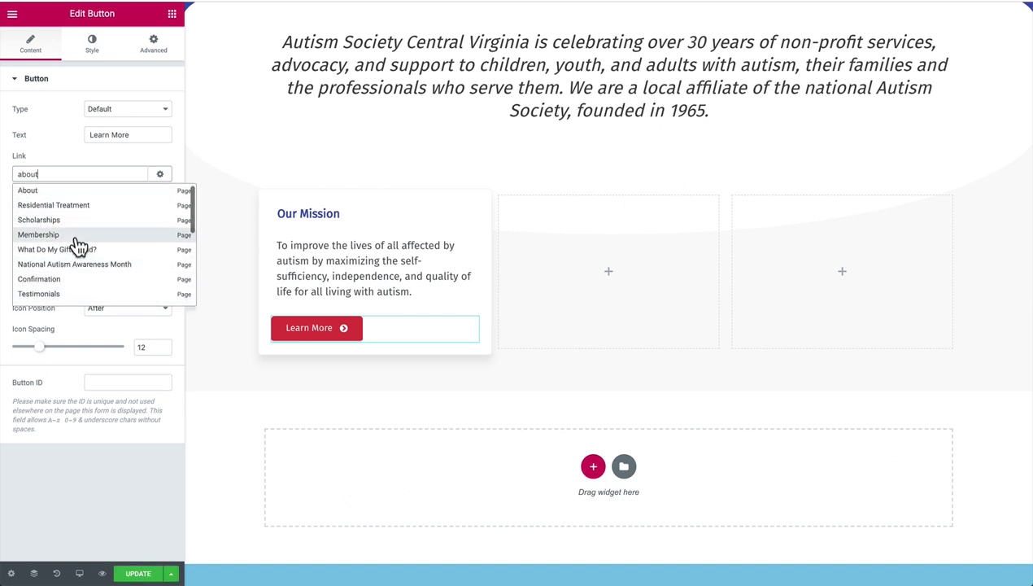
scroll(76, 243, "down", 3)
scroll(77, 243, "up", 3)
scroll(76, 247, "down", 5)
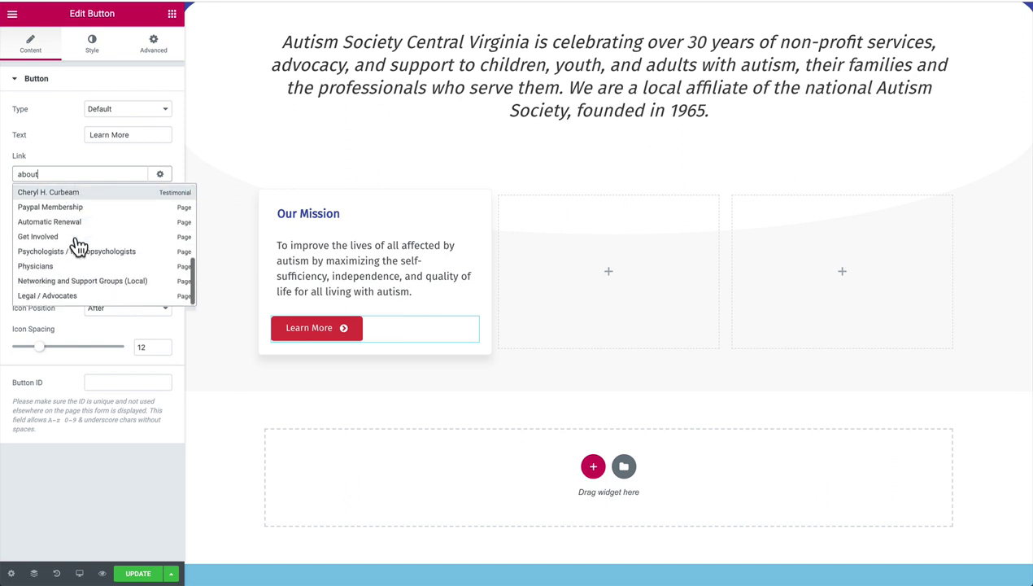
scroll(148, 248, "up", 2)
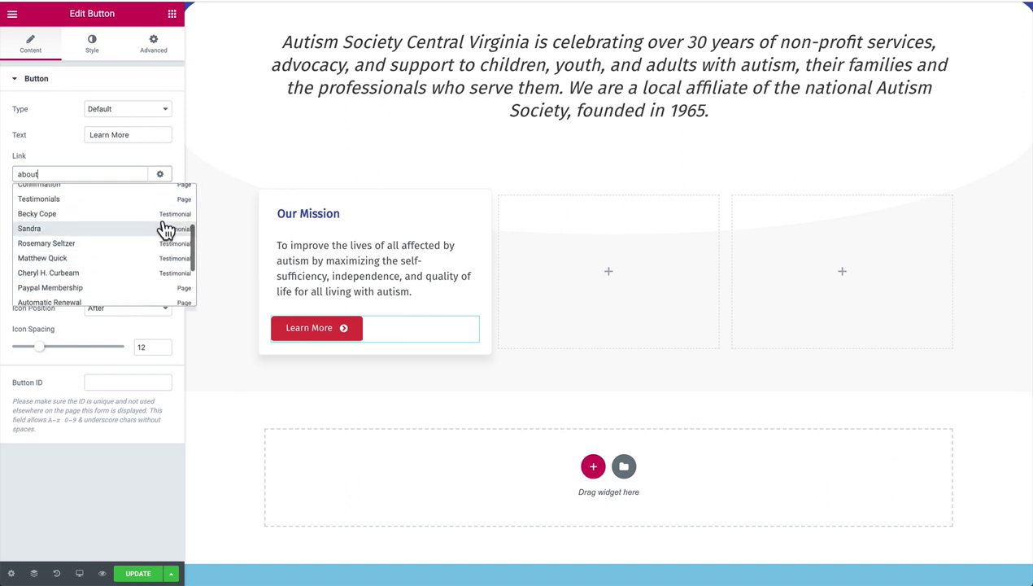
scroll(143, 261, "up", 3)
scroll(130, 281, "up", 1)
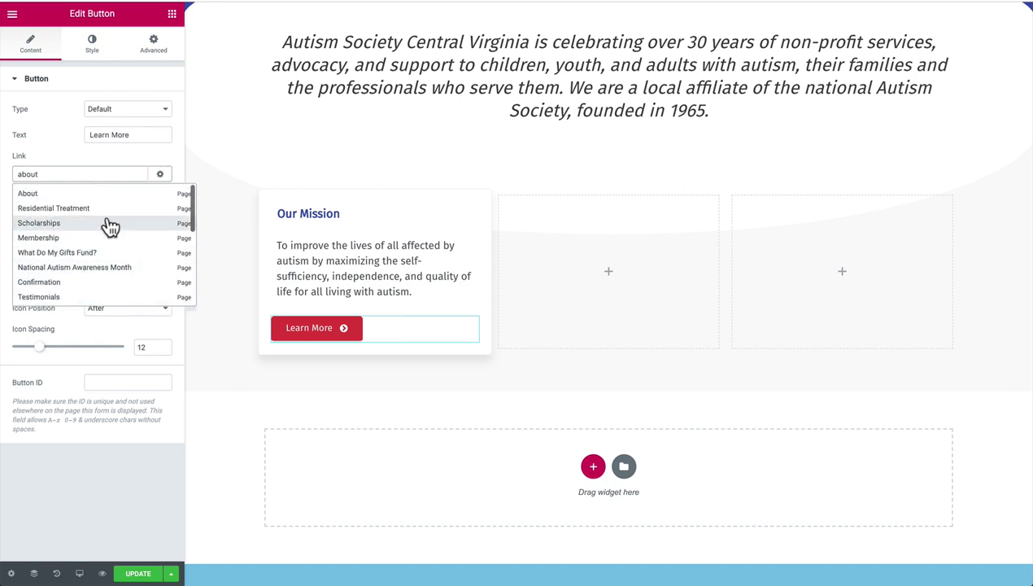
left_click(53, 195)
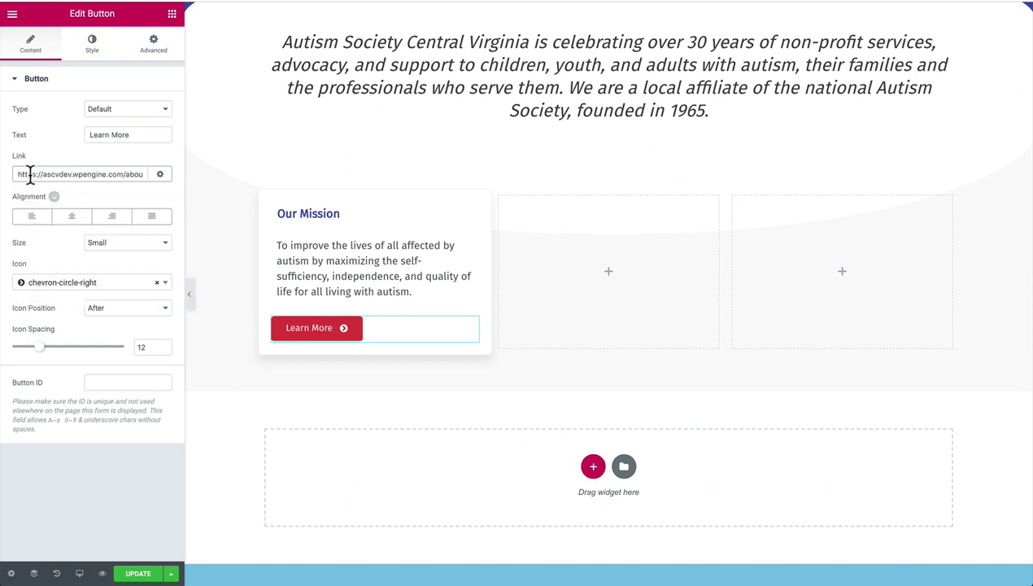
left_click_drag(30, 174, 146, 174)
left_click(114, 174)
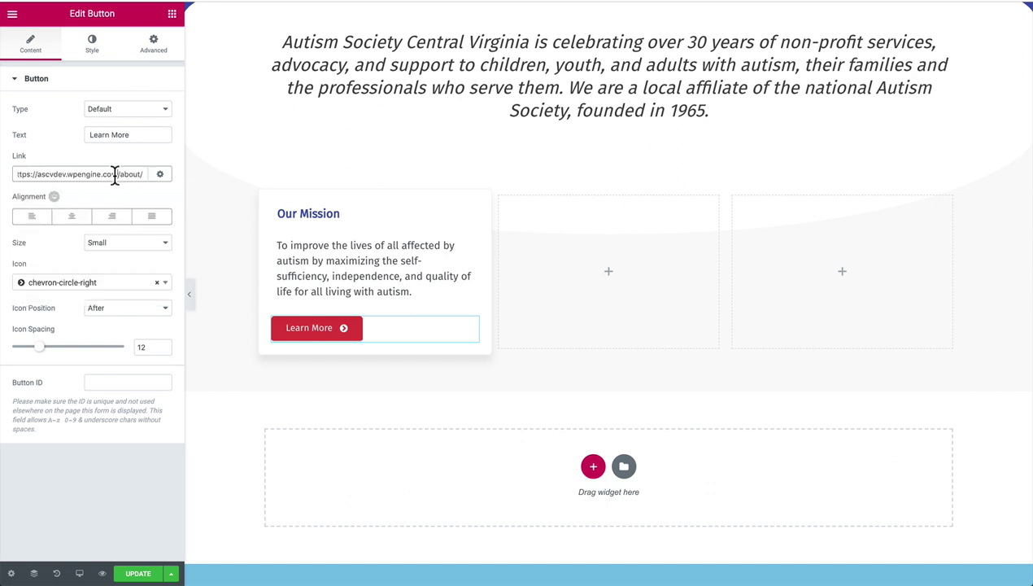
Step: Review the Learn More button's size options and icon choices, keeping Small and chevron-circle-right
left_click(115, 244)
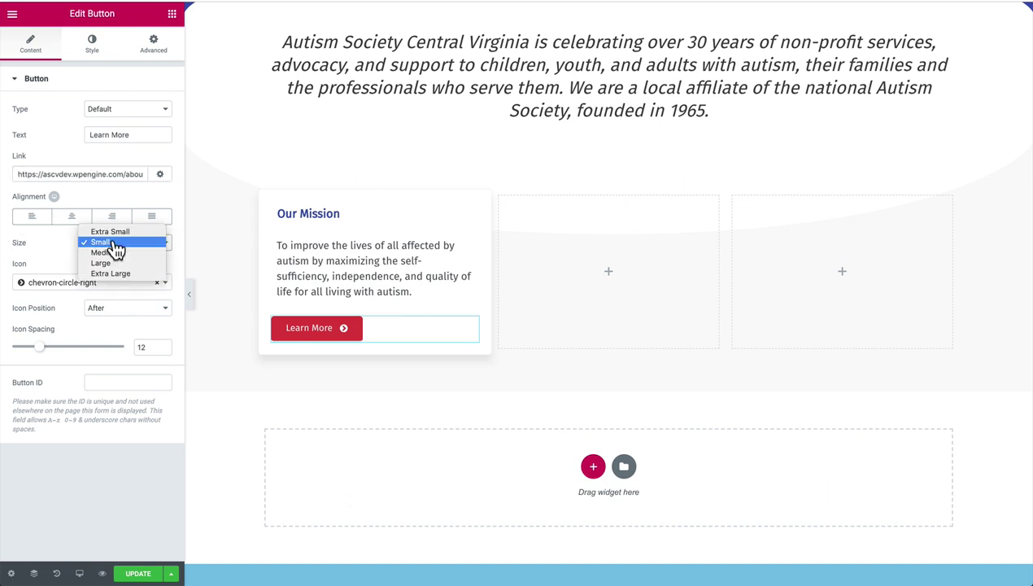
left_click(114, 243)
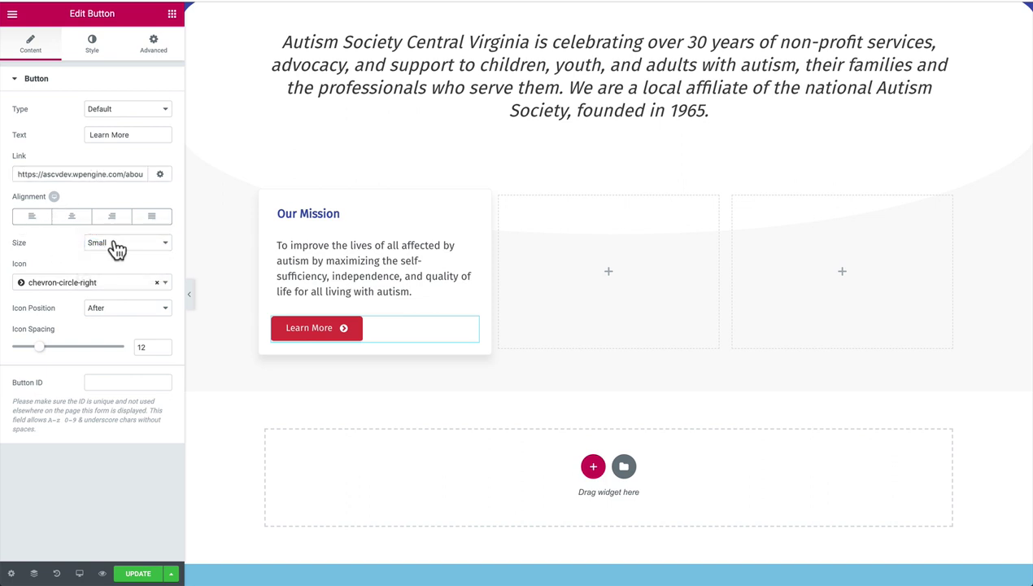
left_click(74, 285)
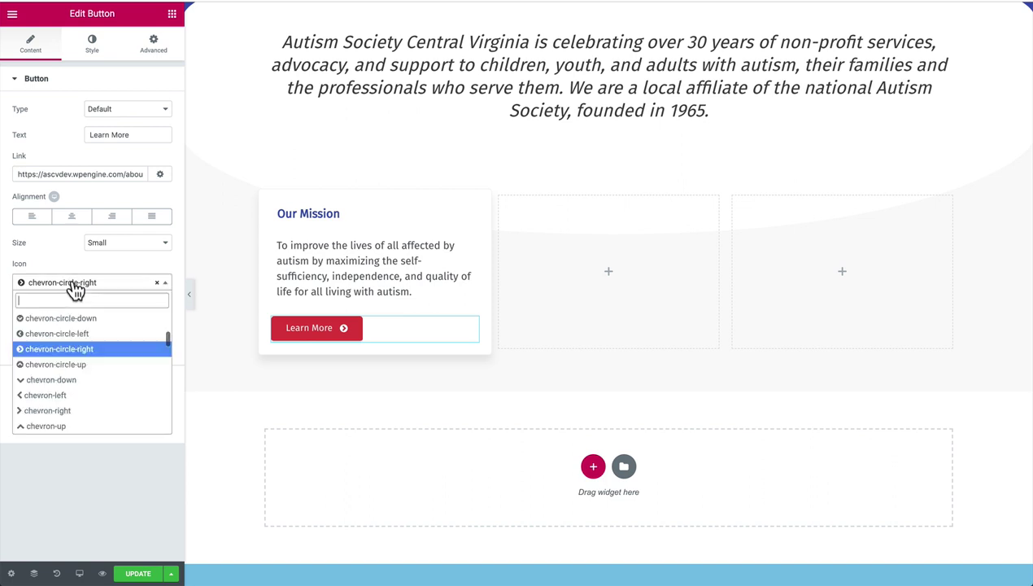
left_click(62, 357)
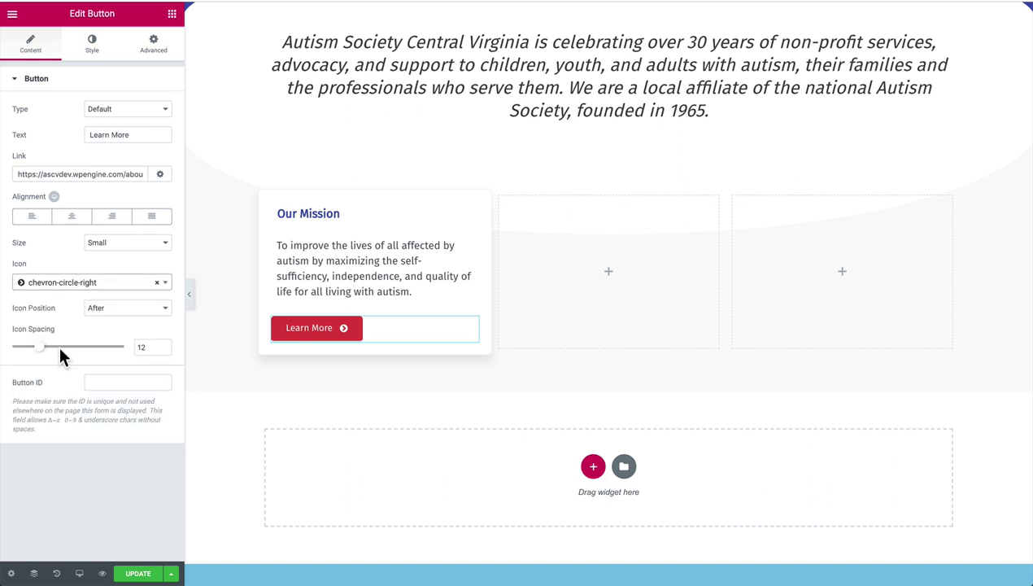
Step: Try the Before position for the Learn More button's icon, return it to After and check the icon spacing
left_click(114, 317)
left_click(98, 297)
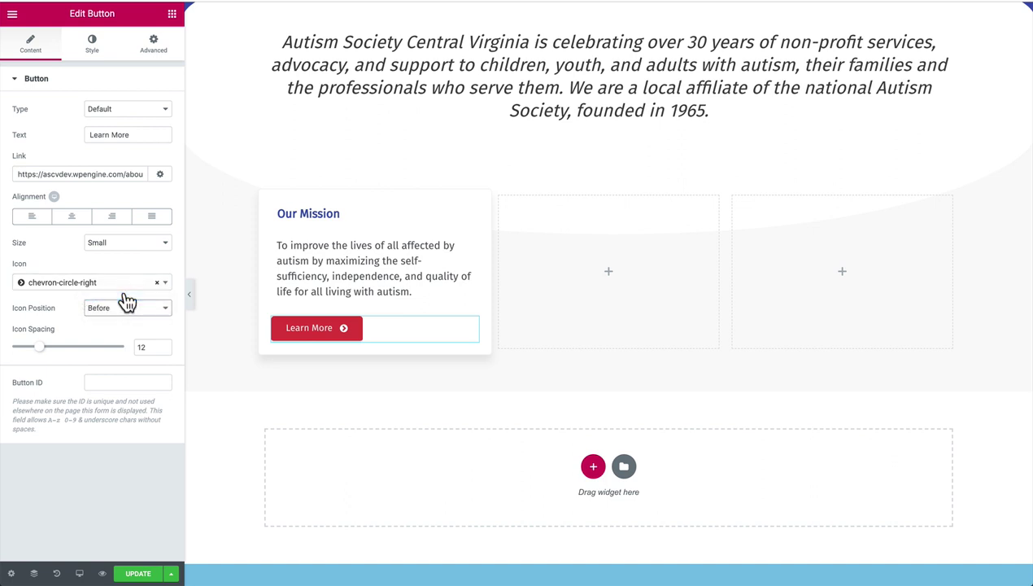
left_click(122, 316)
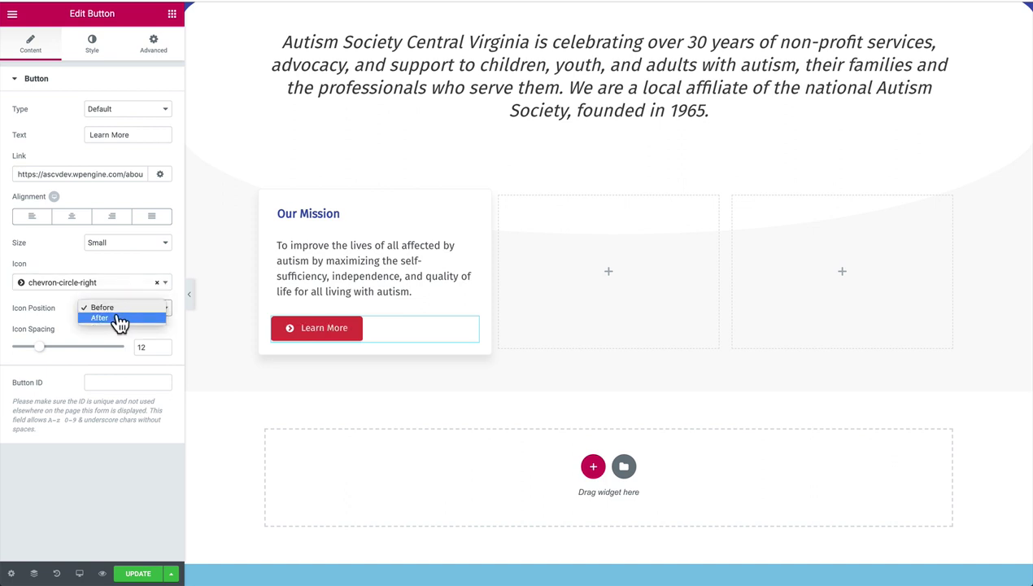
left_click(119, 321)
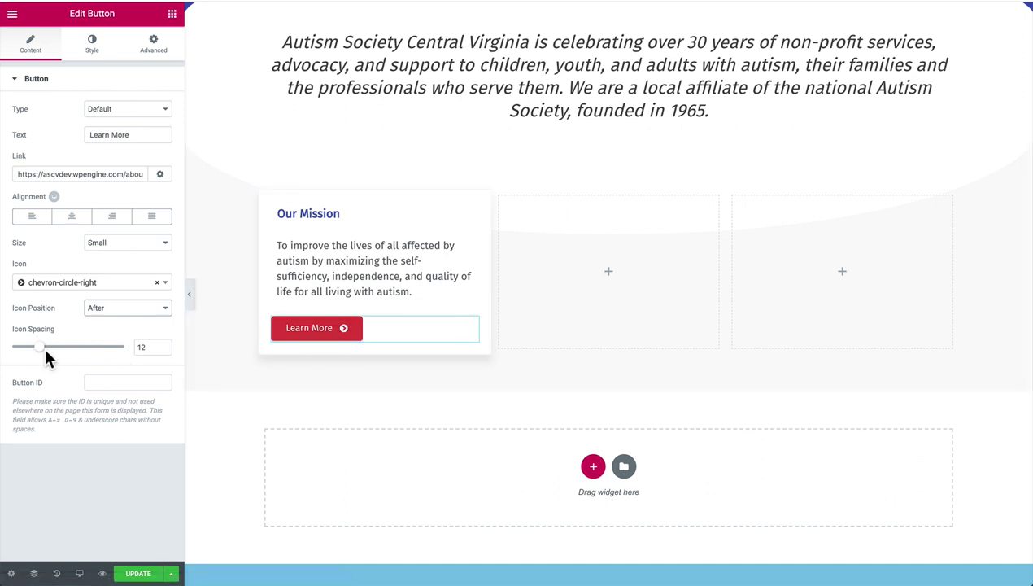
mouse_move(39, 350)
left_mouse_down()
mouse_move(73, 352)
mouse_move(38, 350)
left_mouse_up()
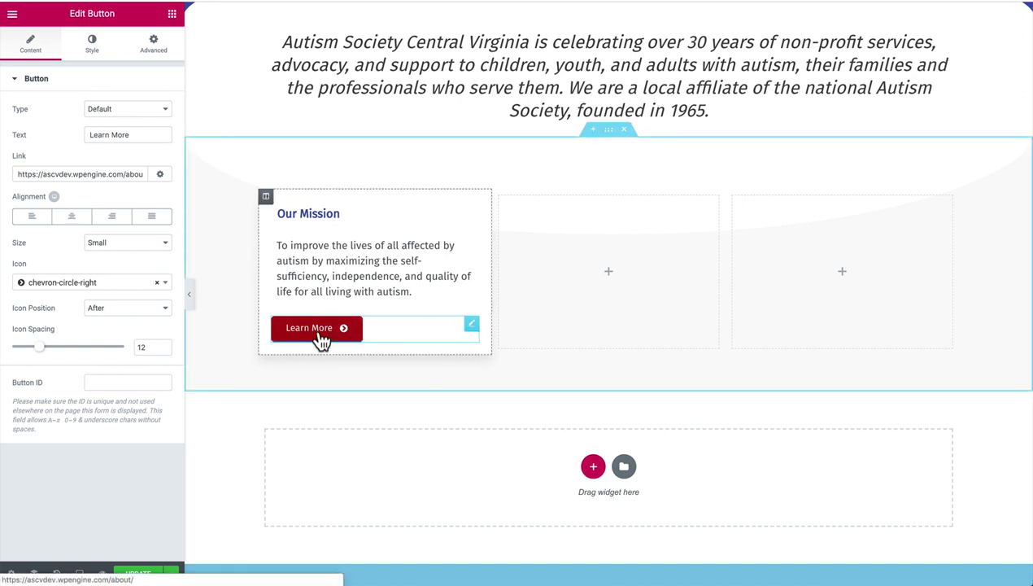
Step: Review the Learn More button's normal and hover style settings and save the page
left_click(92, 42)
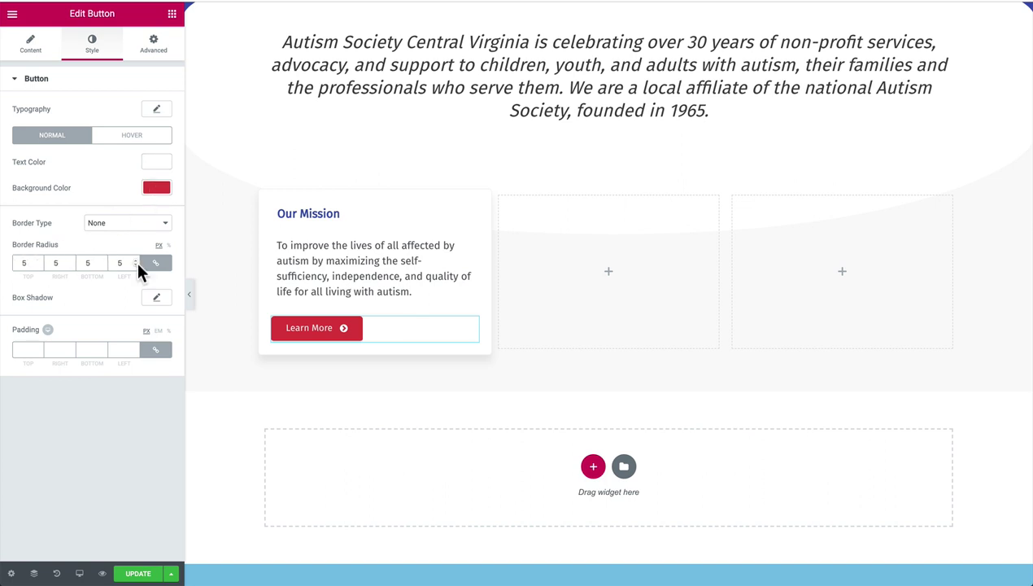
left_click(132, 136)
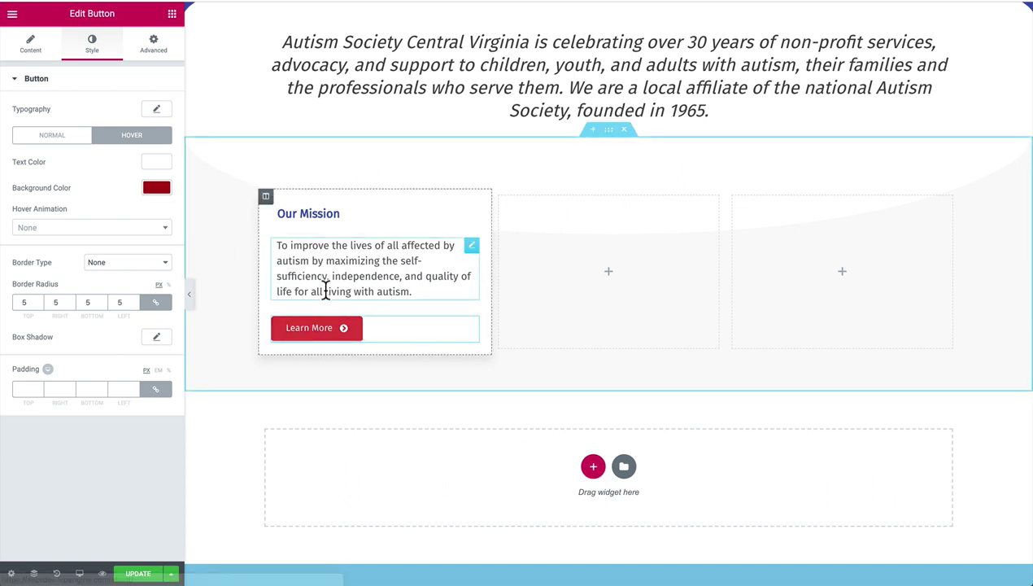
left_click(51, 139)
left_click(140, 572)
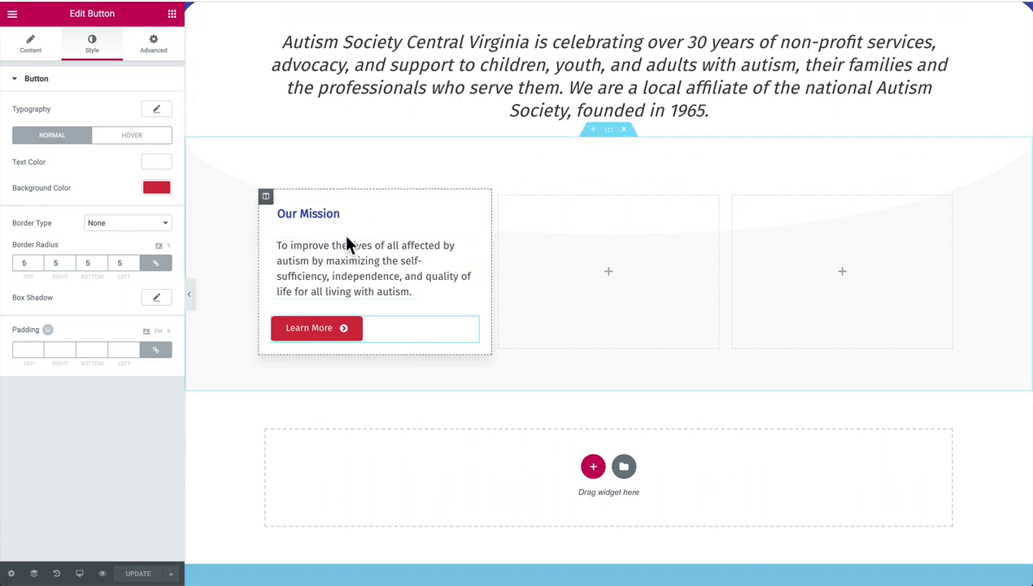
Step: Duplicate the Our Mission column and delete the last empty column in the section
right_click(266, 200)
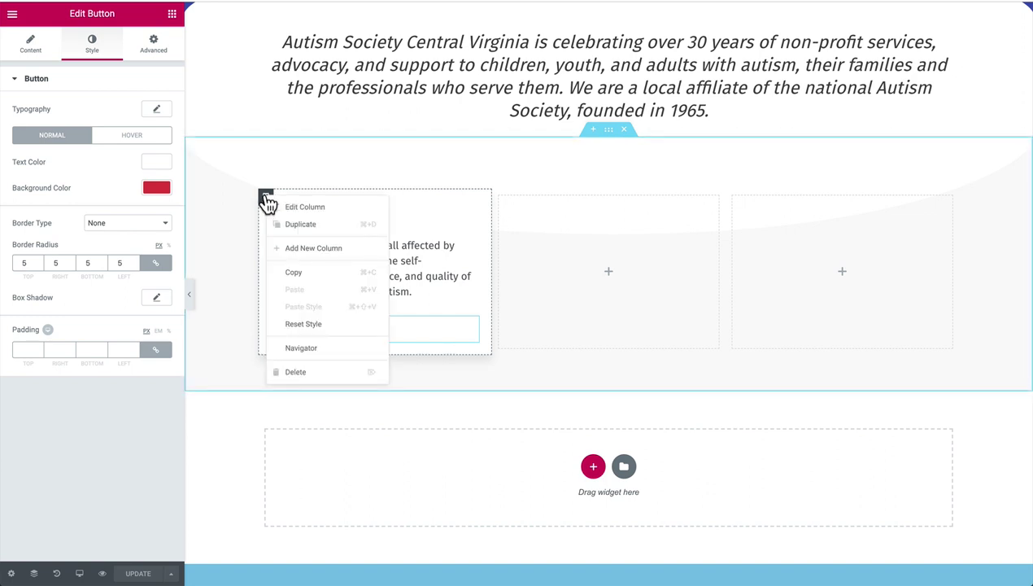
left_click(301, 224)
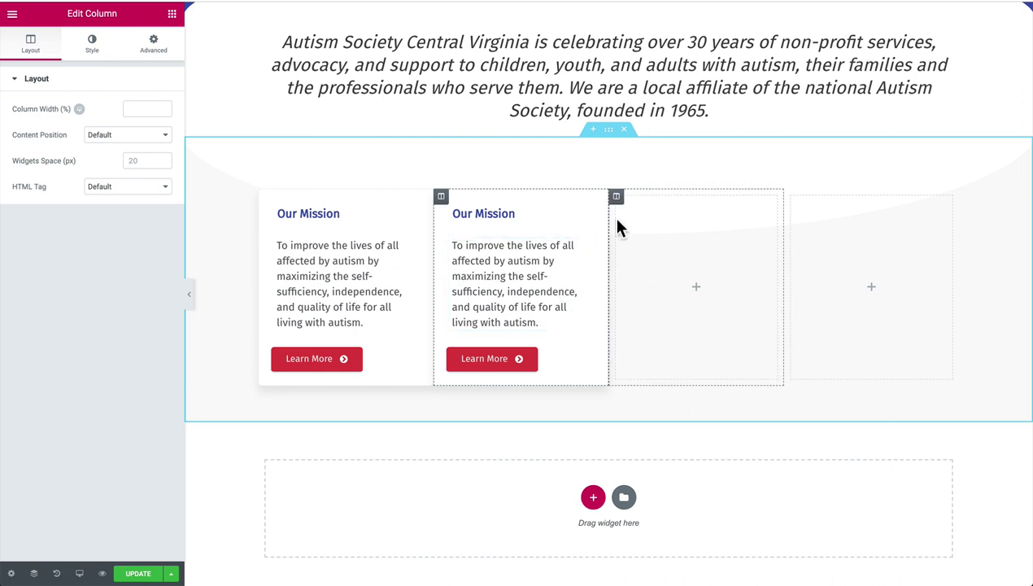
right_click(794, 205)
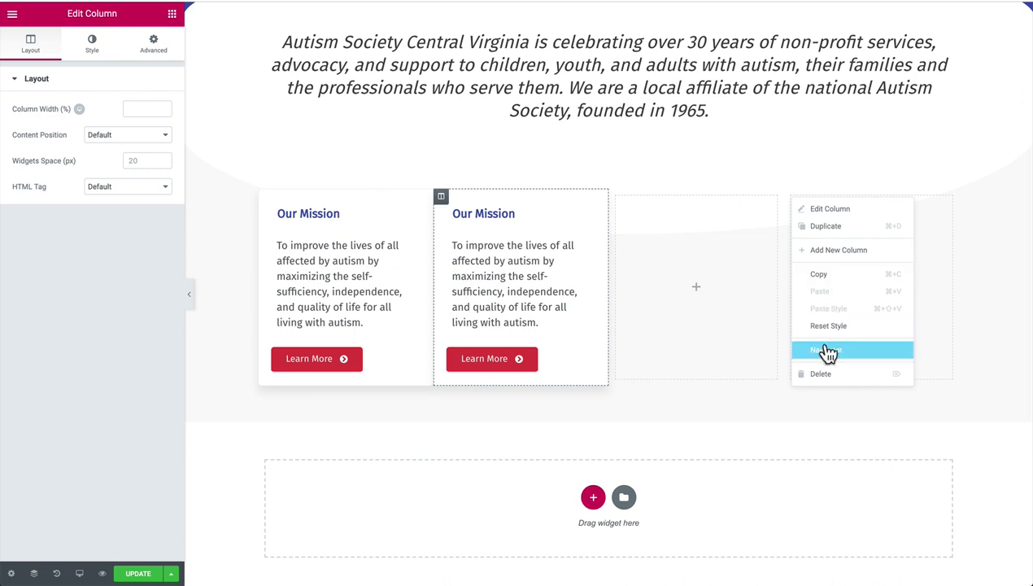
left_click(822, 375)
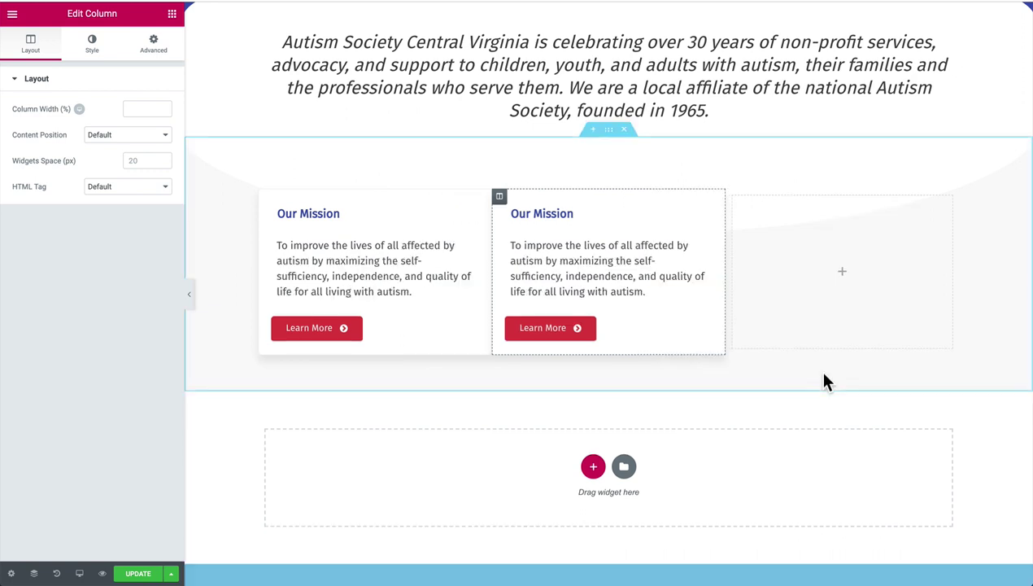
Step: Duplicate the second Our Mission column and delete the remaining empty column to leave three cards
right_click(499, 199)
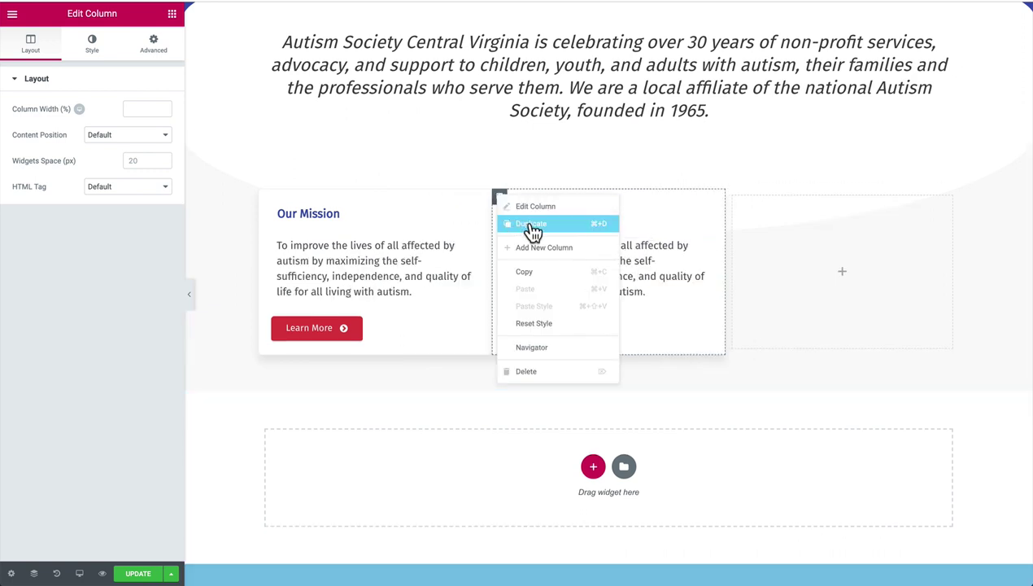
left_click(522, 226)
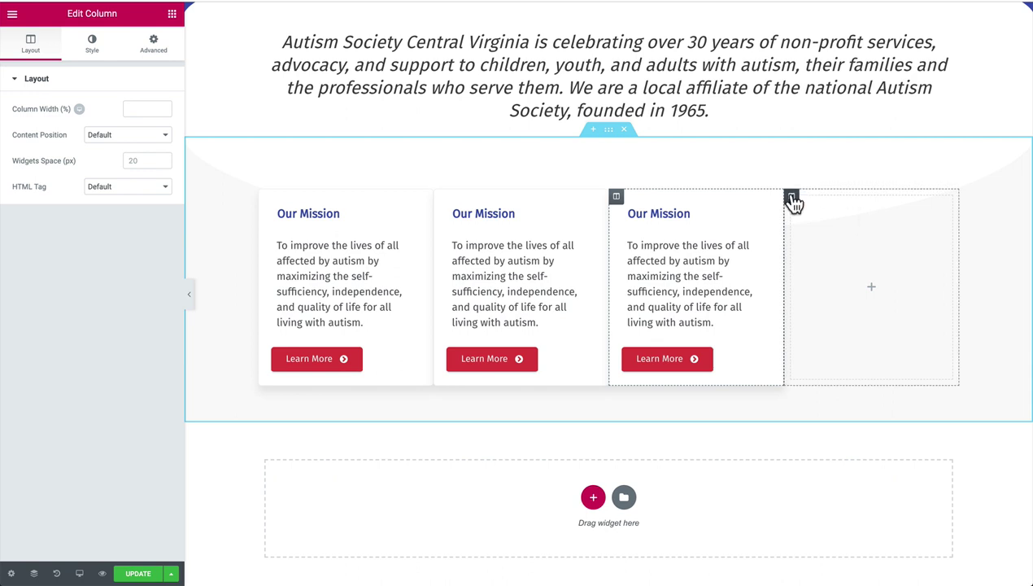
right_click(794, 202)
left_click(821, 378)
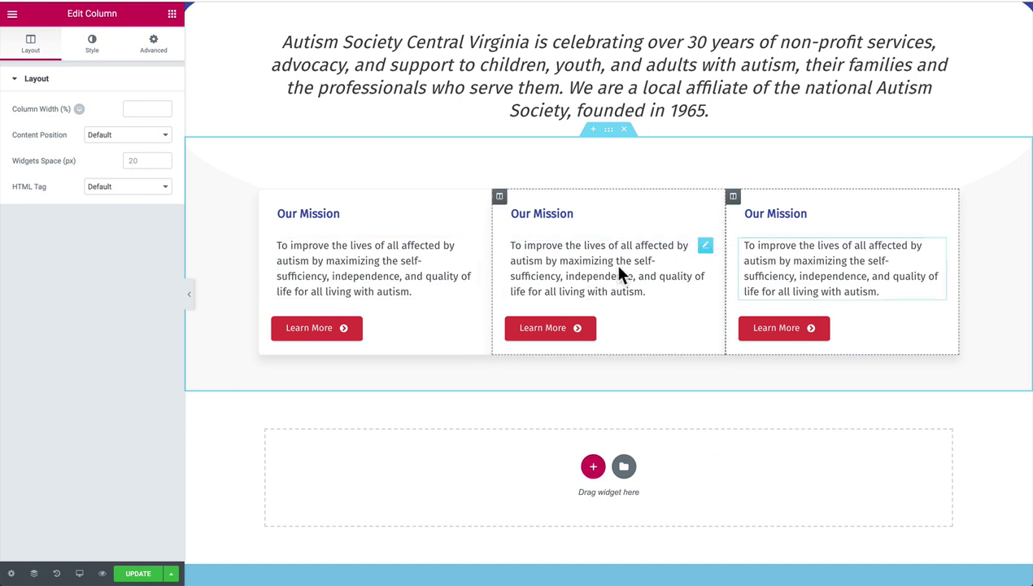
Step: Examine the middle card's heading and description, and the duplicate options available for the section, a column and a button
left_click(549, 213)
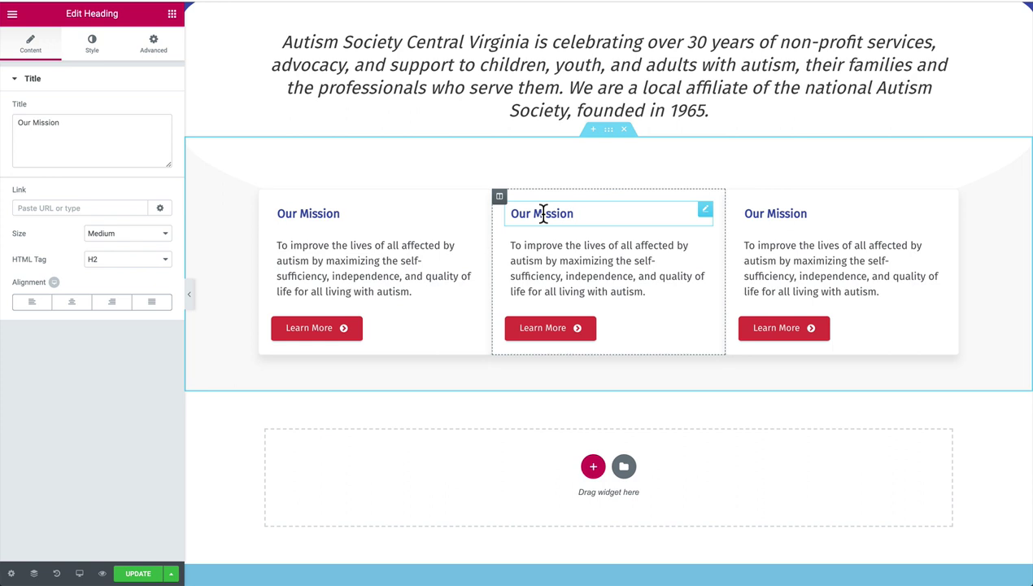
left_click(537, 255)
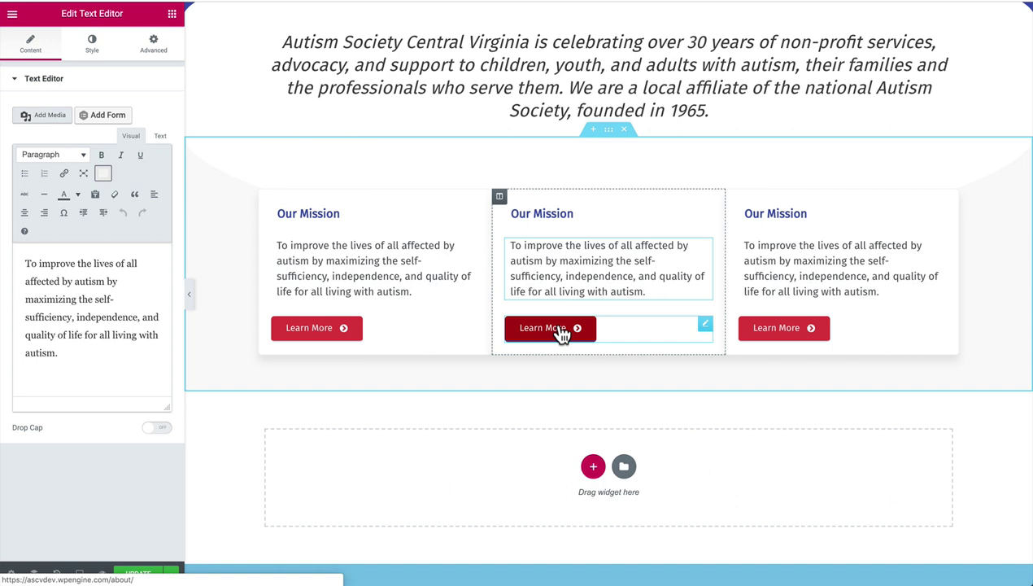
right_click(612, 135)
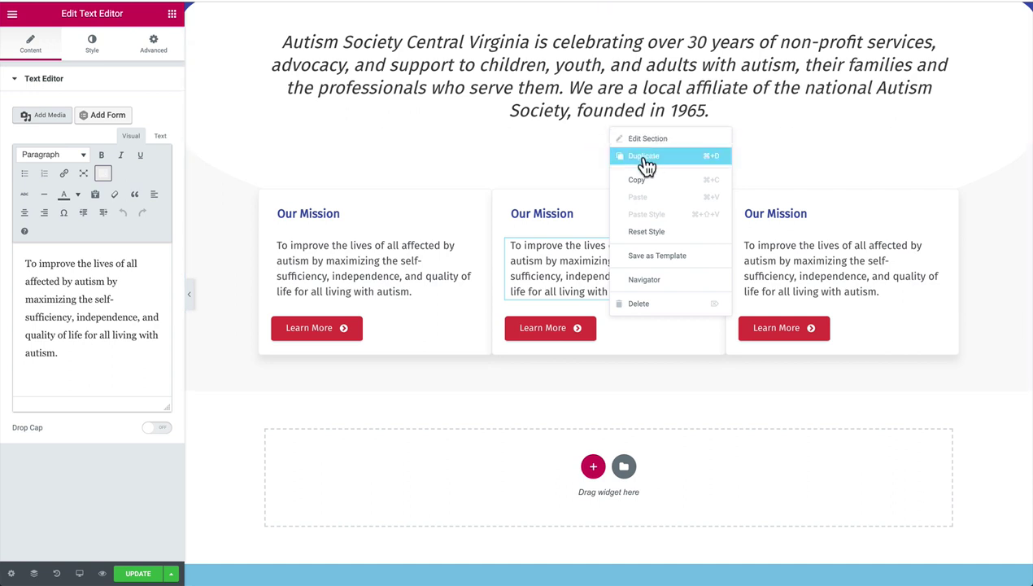
left_click(562, 262)
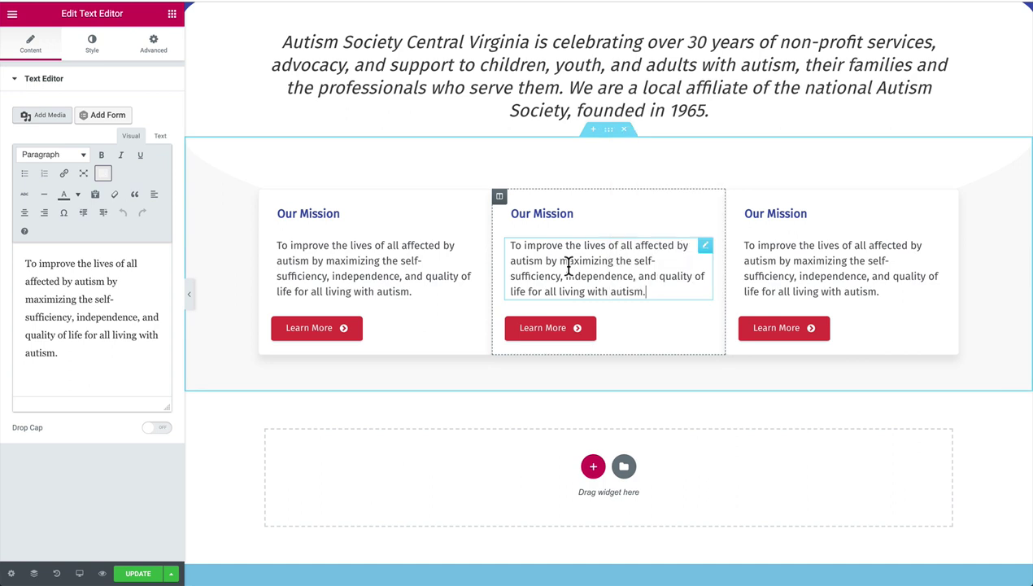
right_click(499, 200)
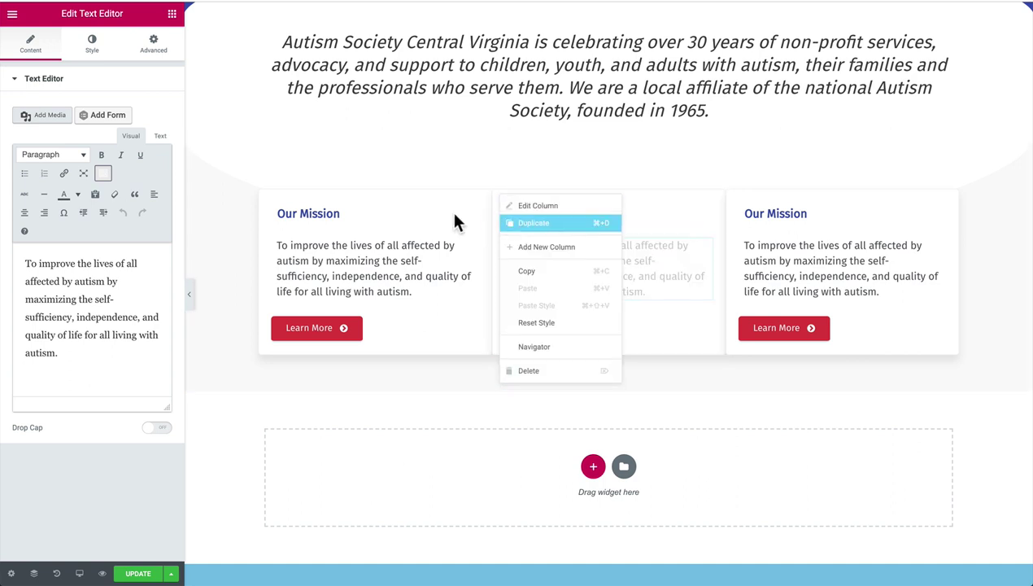
left_click(346, 260)
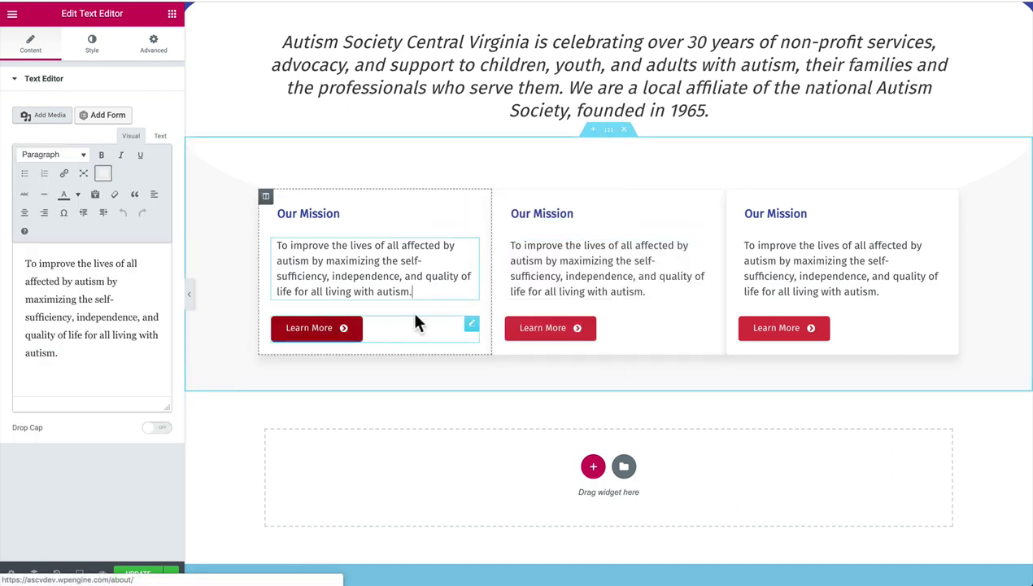
right_click(472, 329)
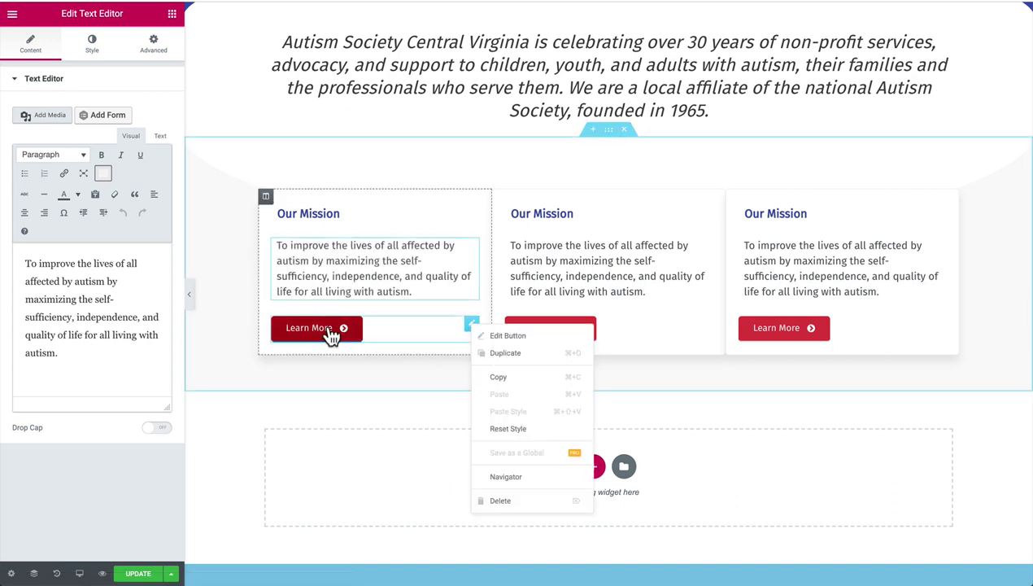
Step: Open the first card's Learn More button for editing
left_click(471, 330)
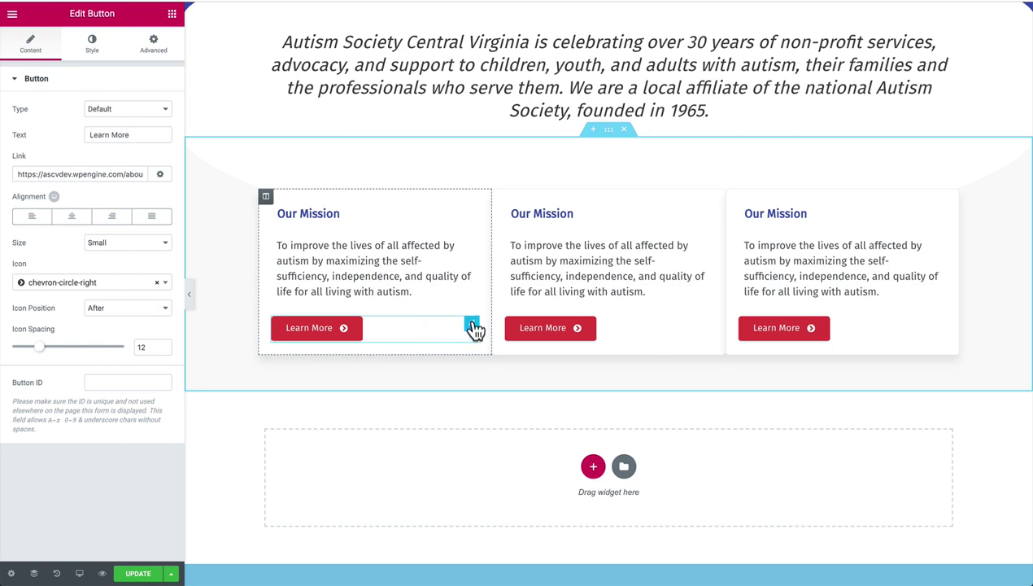
left_click_drag(473, 328, 333, 345)
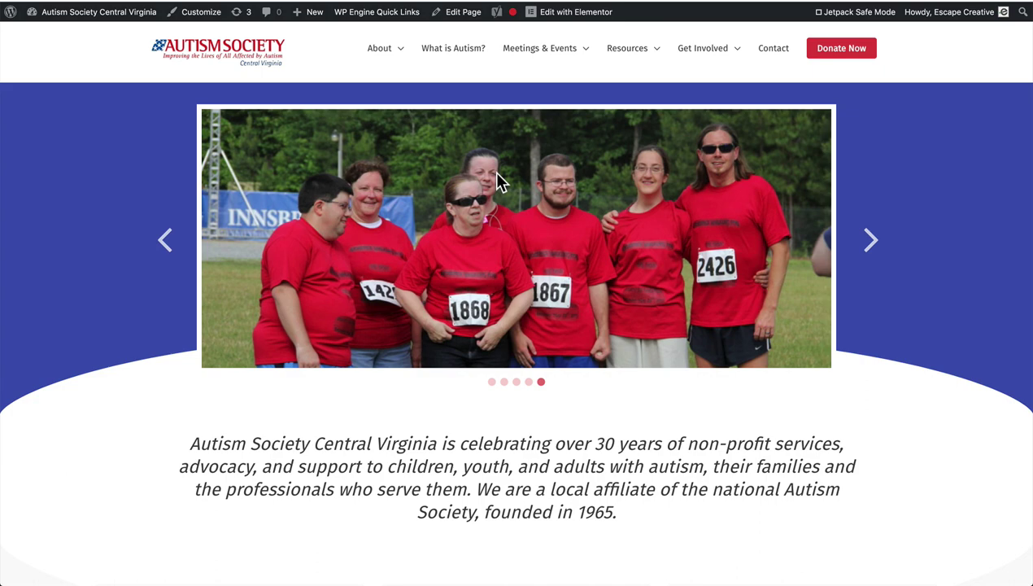
Step: Compare the cards, What People Are Saying and Meetings & Events sections on the redesigned home page with those on the old site
scroll(498, 174, "down", 5)
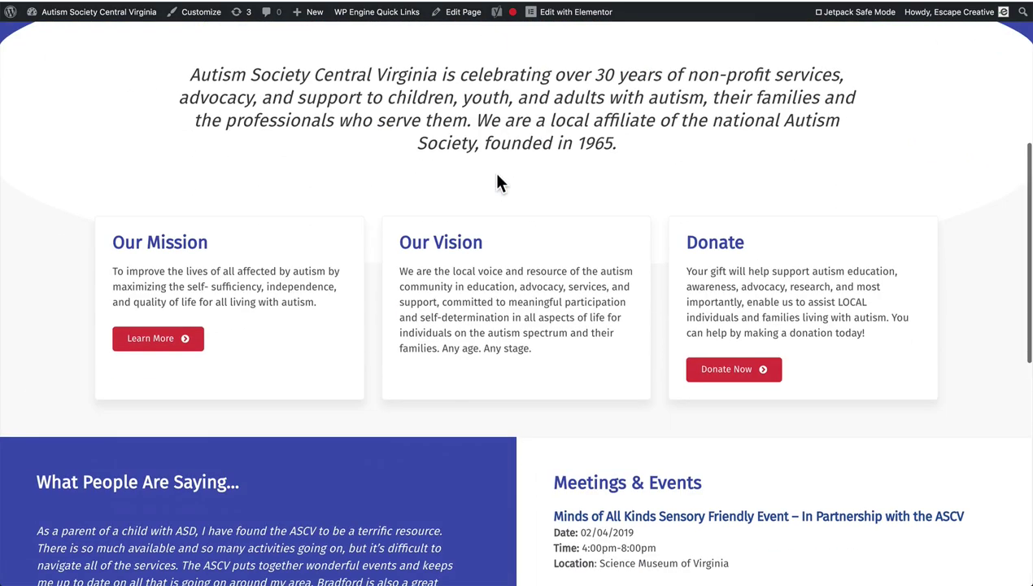
scroll(498, 181, "down", 4)
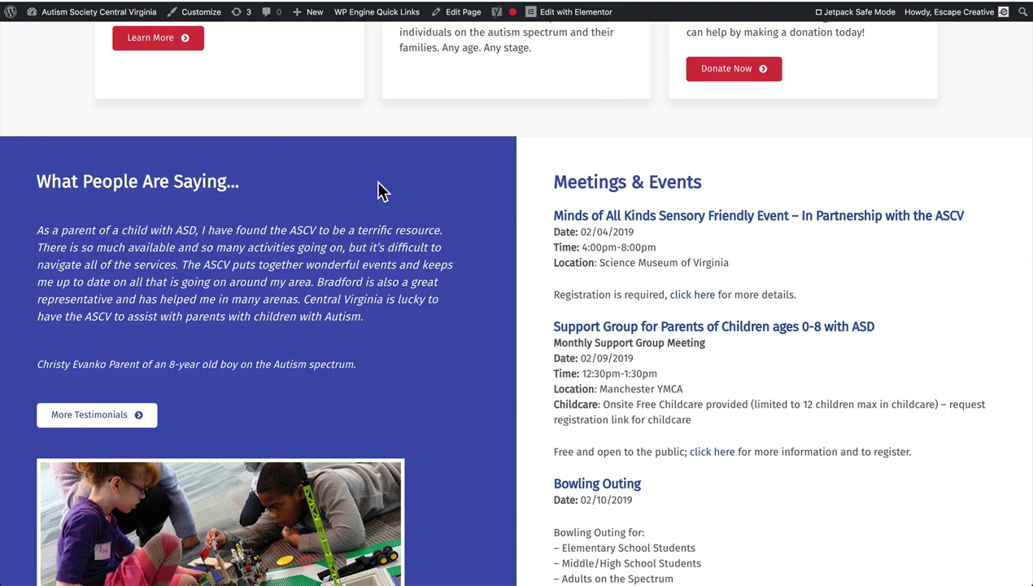
left_click(624, 170)
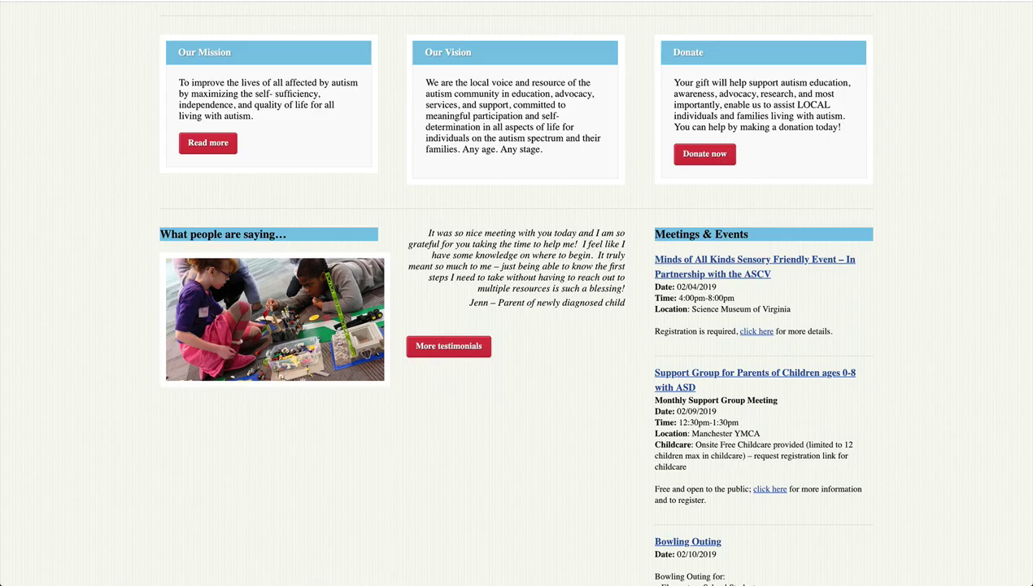
scroll(559, 278, "down", 1)
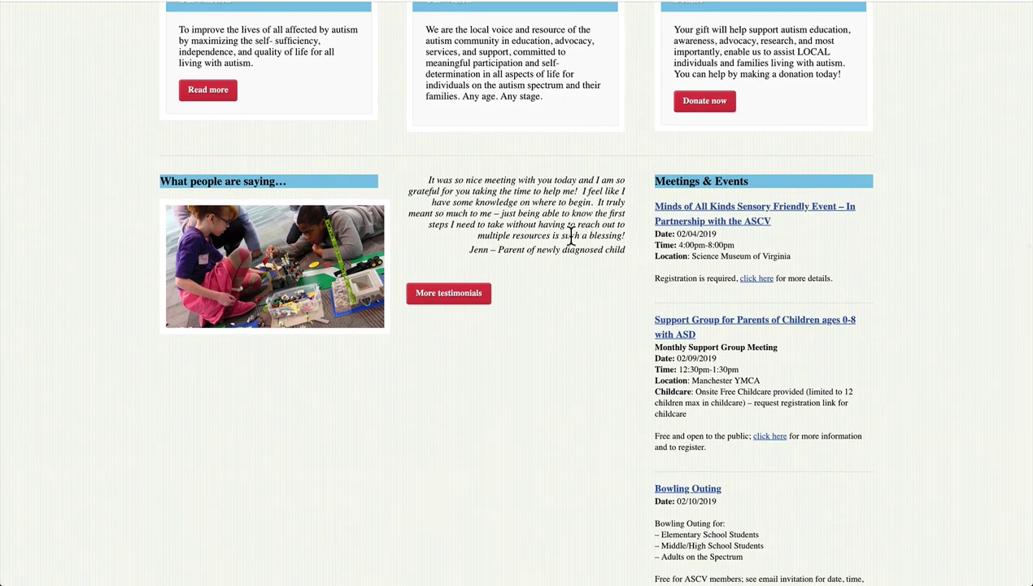
scroll(572, 236, "down", 1)
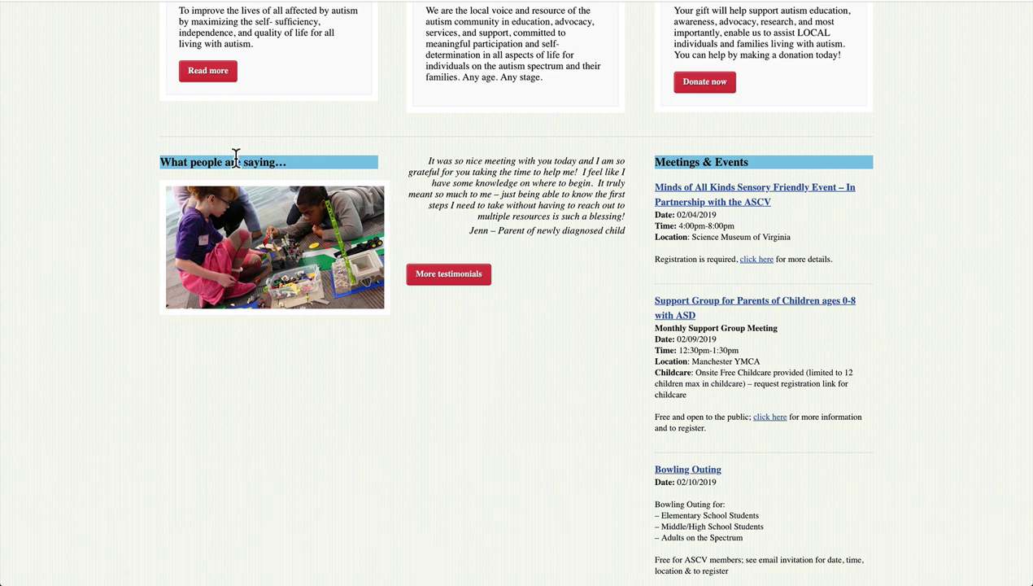
left_click(551, 231)
scroll(671, 279, "down", 3)
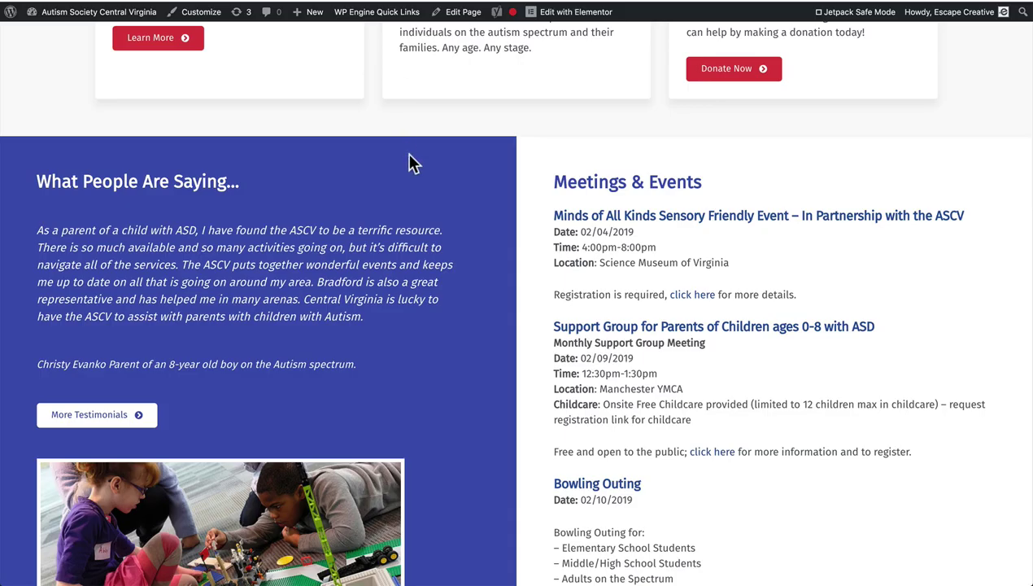
scroll(479, 196, "down", 2)
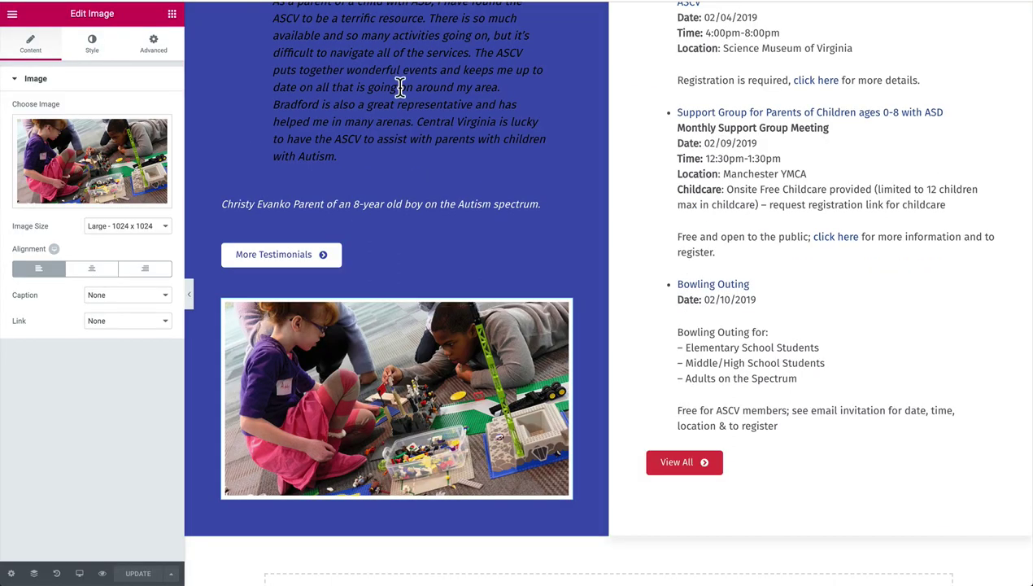
Step: Inspect the layout settings and content width options of the section holding What People Are Saying and Meetings & Events
scroll(401, 88, "up", 4)
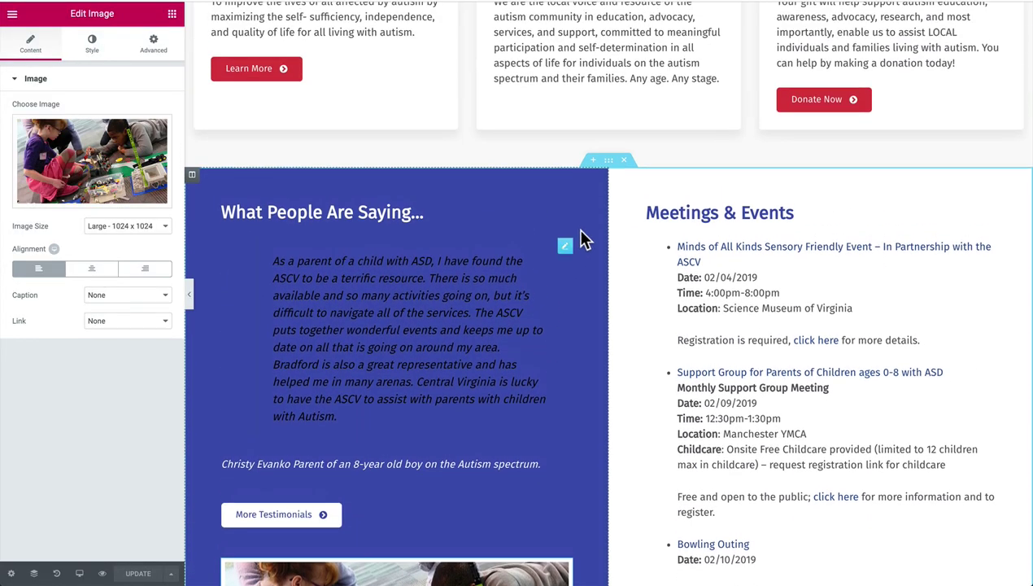
left_click(610, 167)
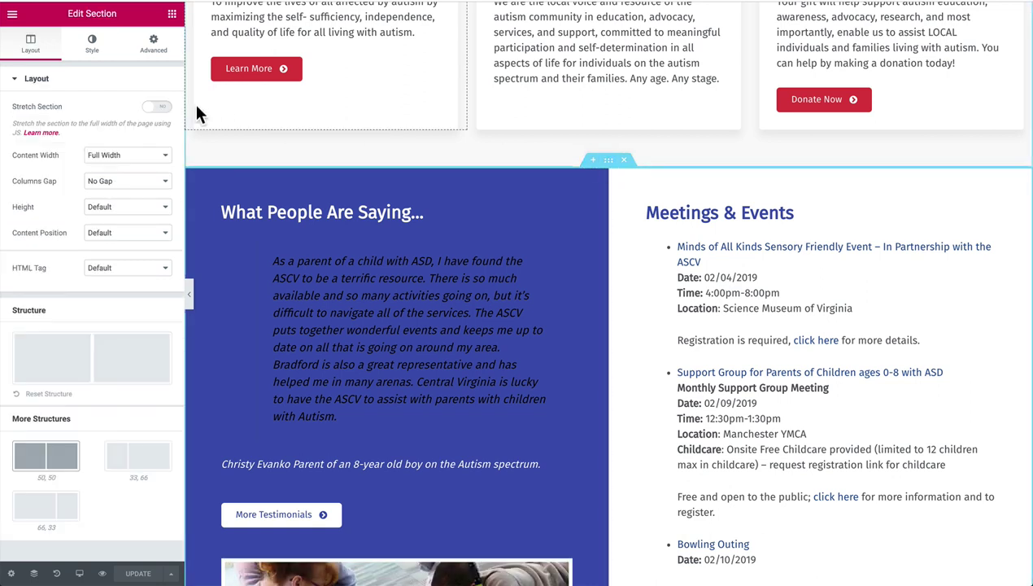
left_click(108, 156)
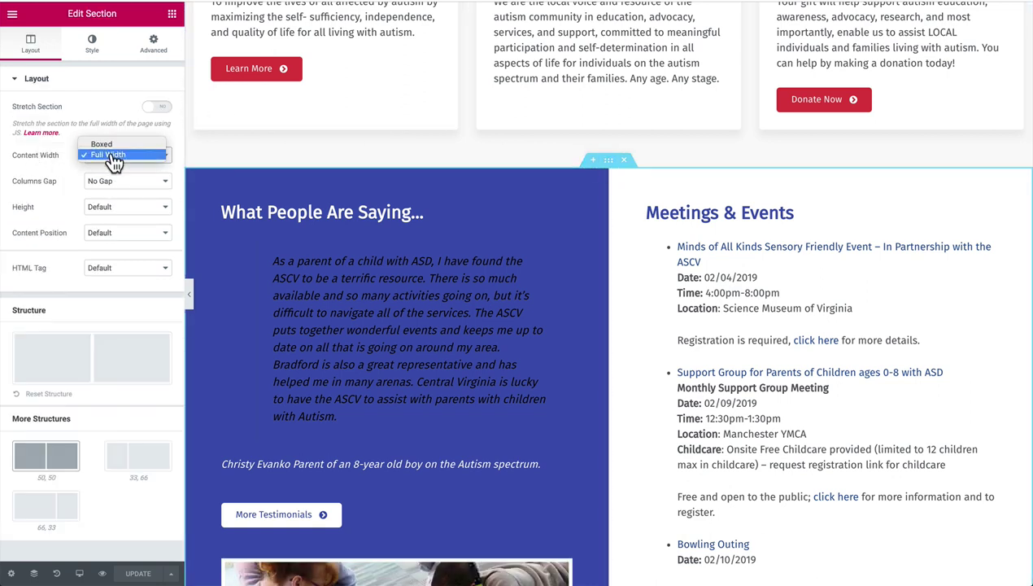
left_click(39, 163)
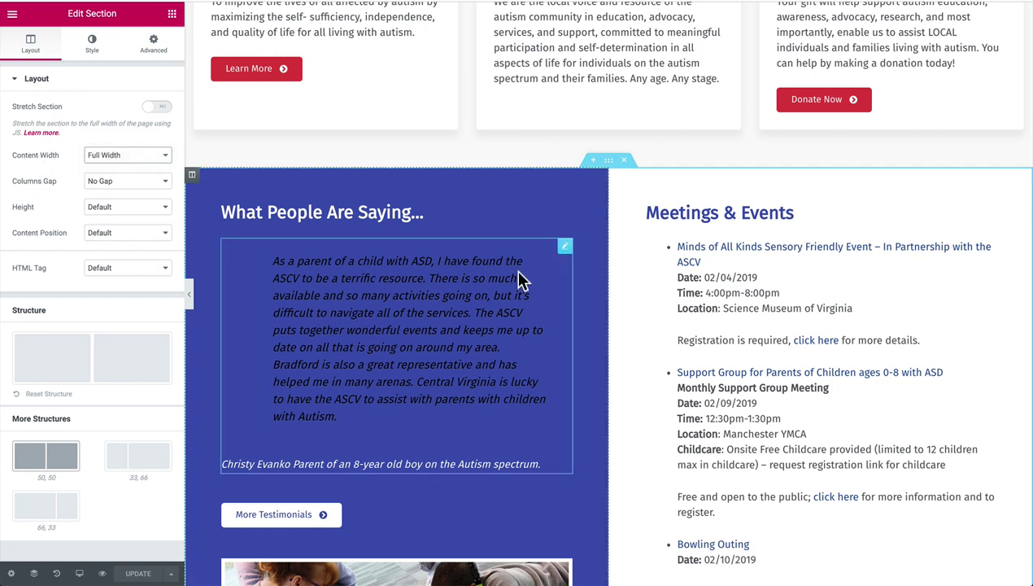
Step: Review the What People Are Saying column's margin and padding for desktop, tablet and mobile
scroll(514, 269, "down", 1)
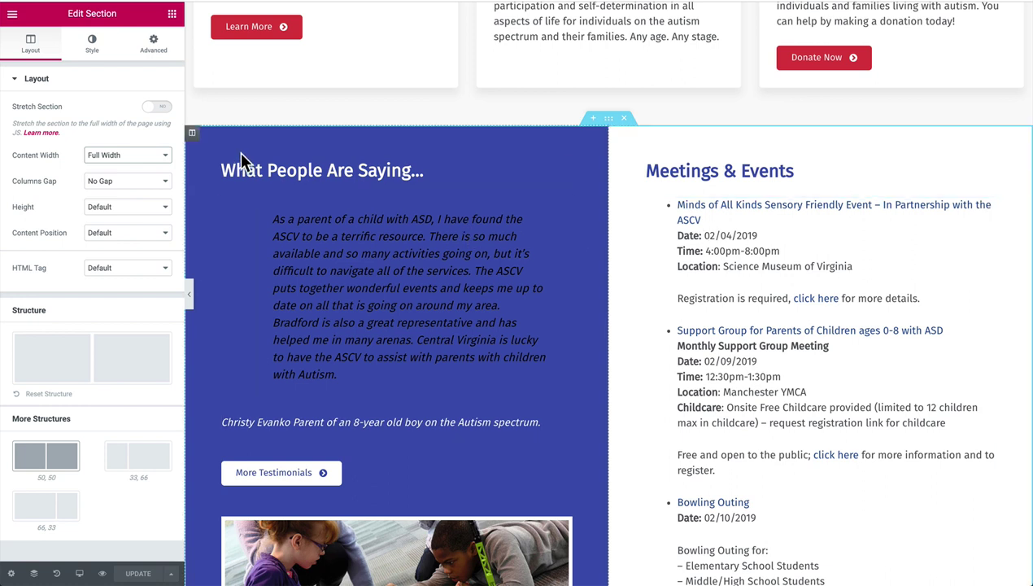
left_click(192, 134)
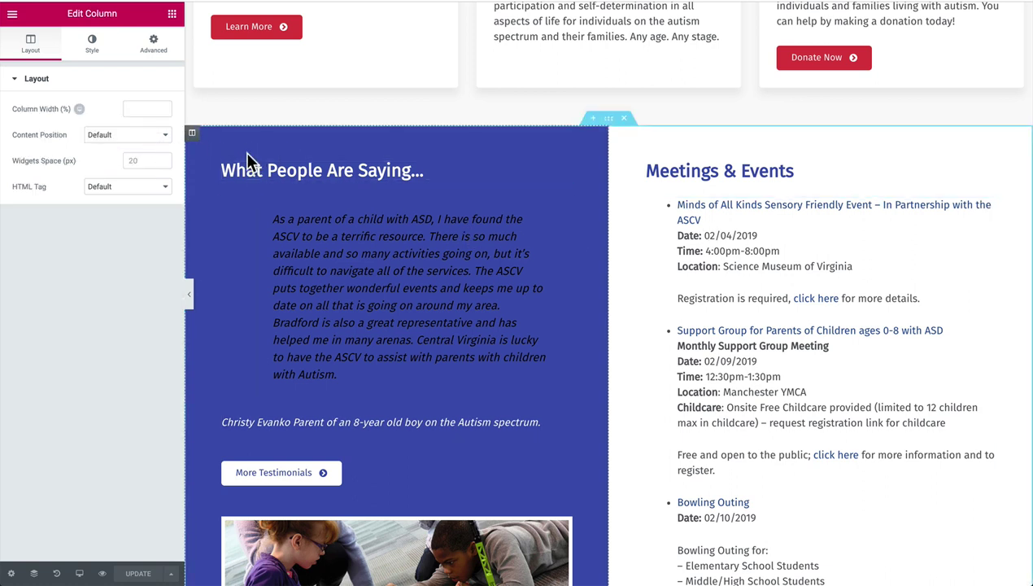
left_click(152, 45)
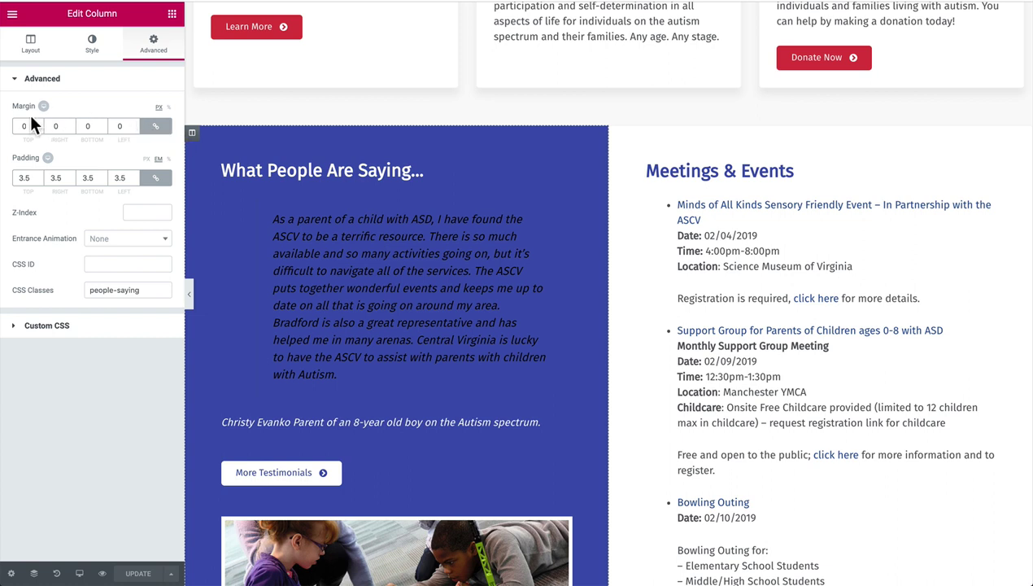
left_click(48, 159)
left_click(62, 158)
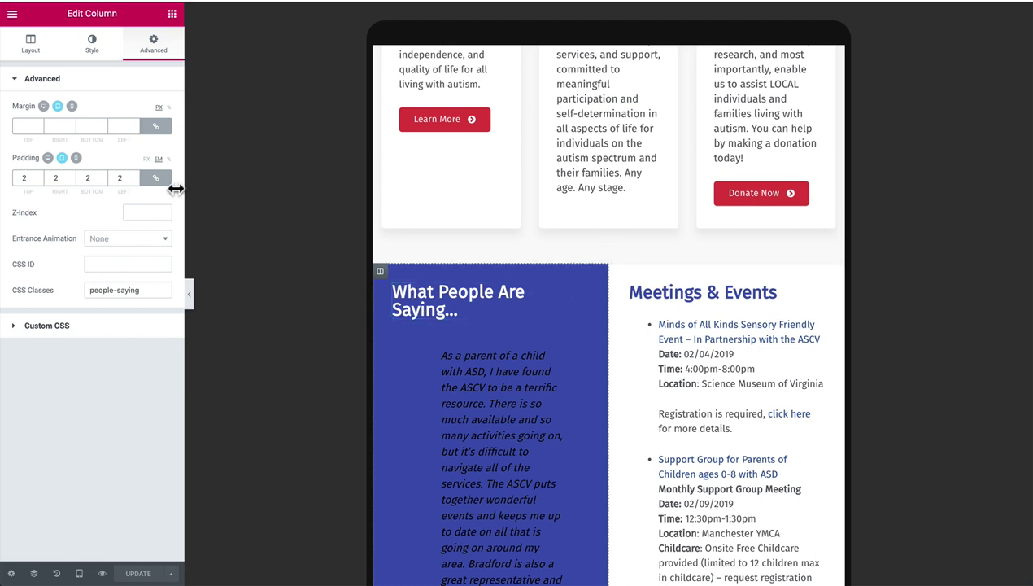
left_click(76, 158)
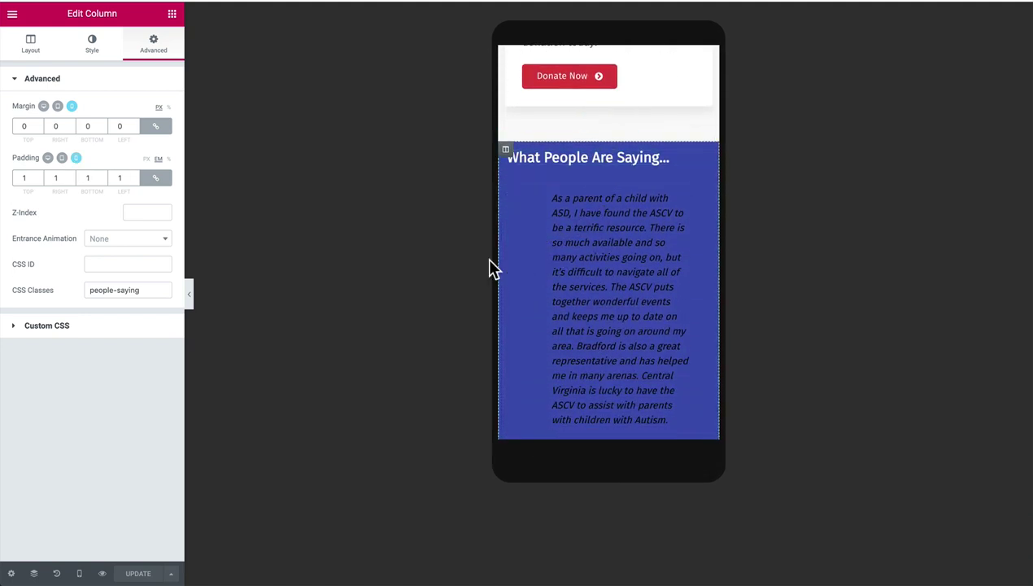
left_click(47, 159)
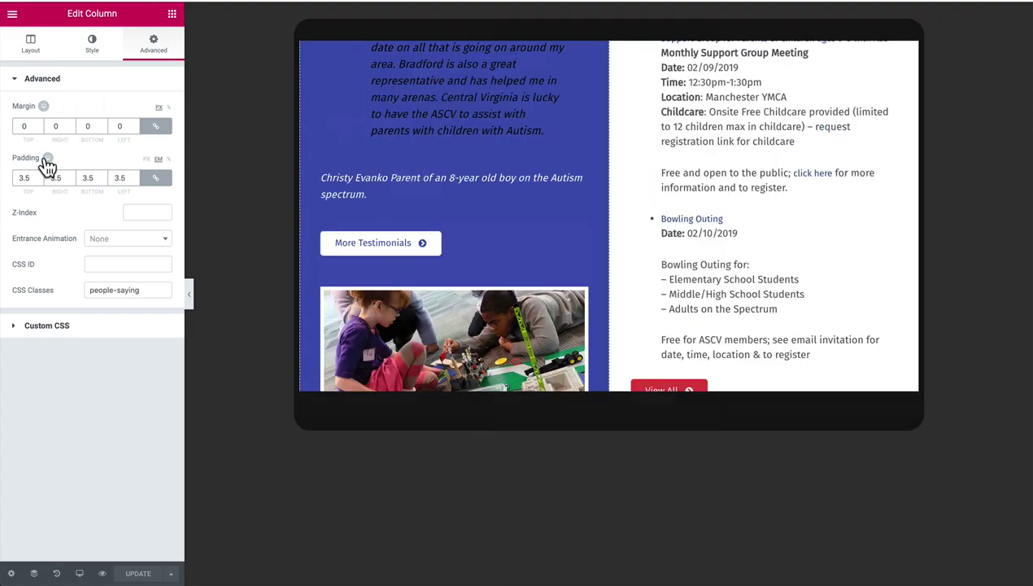
Step: Check the What People Are Saying column's background style settings against its heading and testimonial content
scroll(457, 236, "down", 3)
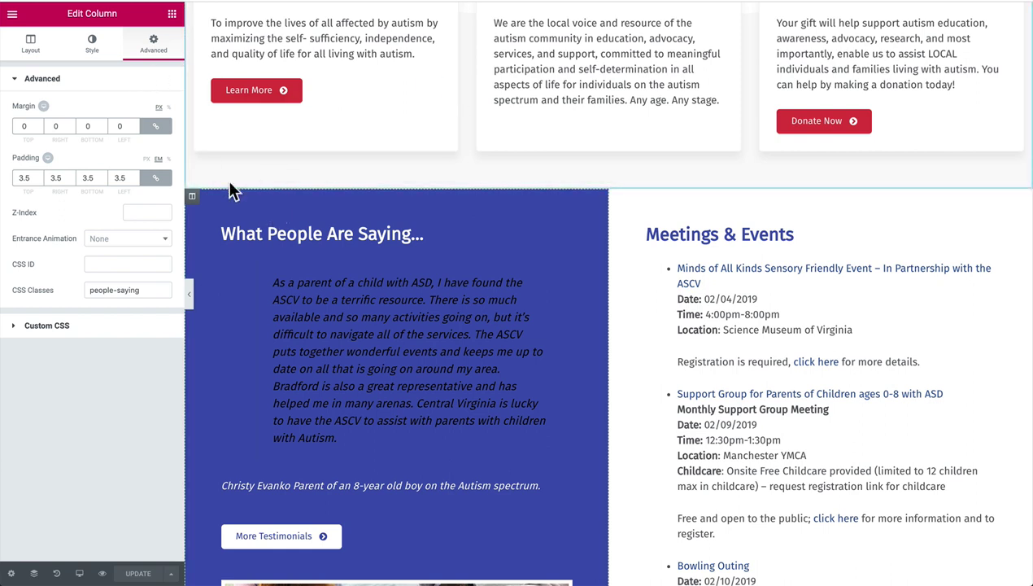
left_click(93, 45)
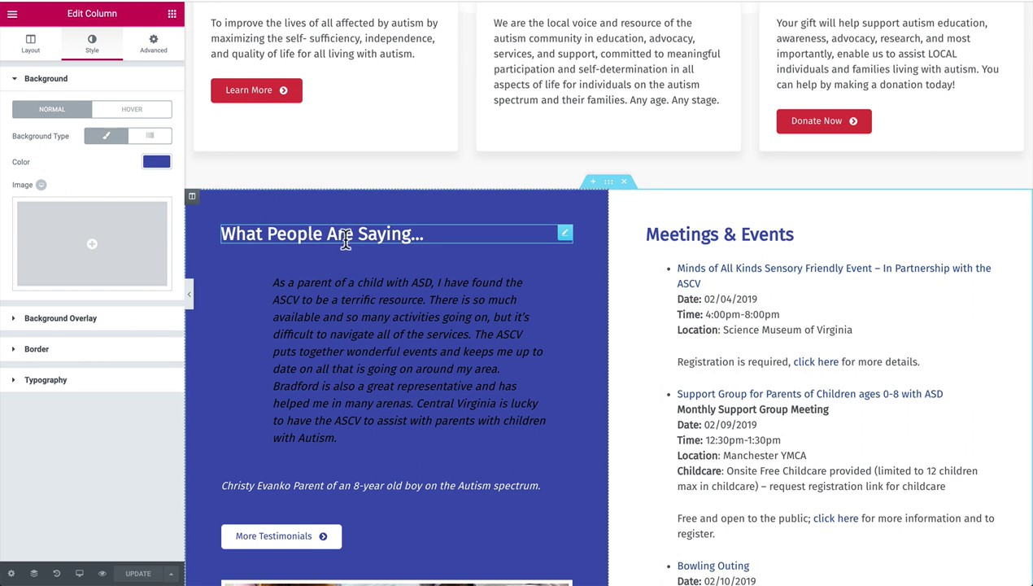
scroll(360, 235, "down", 1)
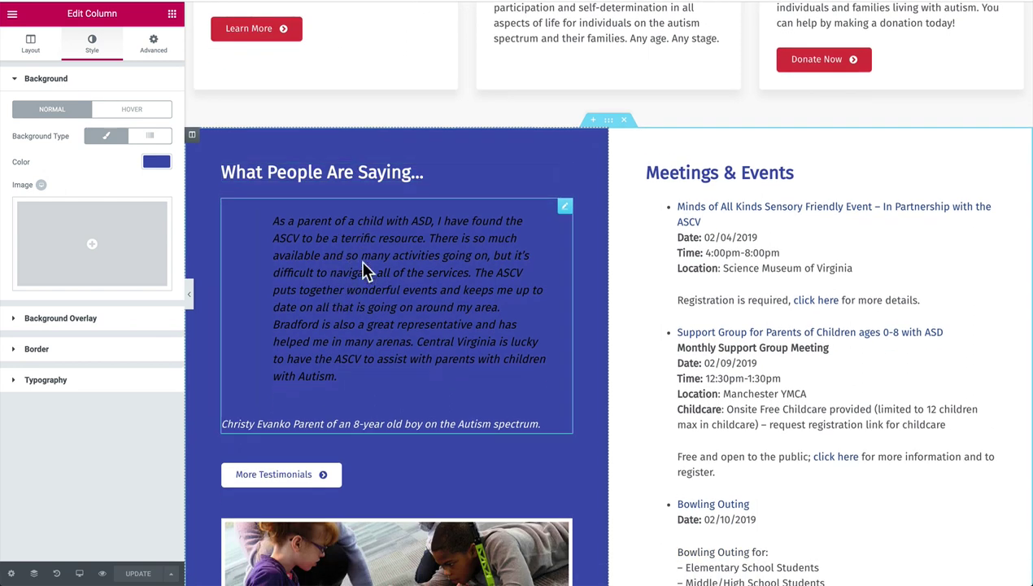
scroll(358, 260, "down", 1)
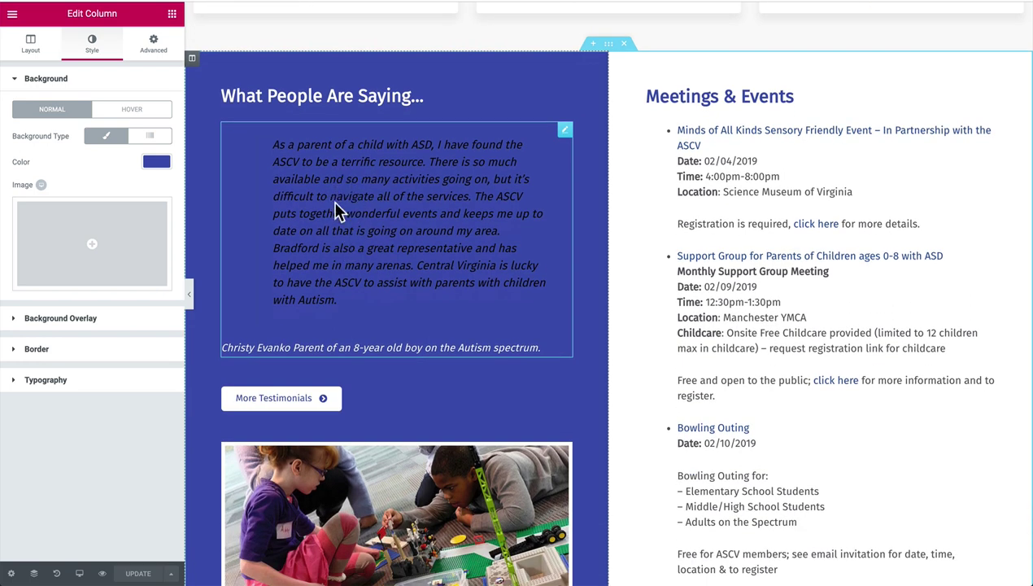
Step: Review the More Testimonials button's content and normal style settings
scroll(336, 205, "down", 2)
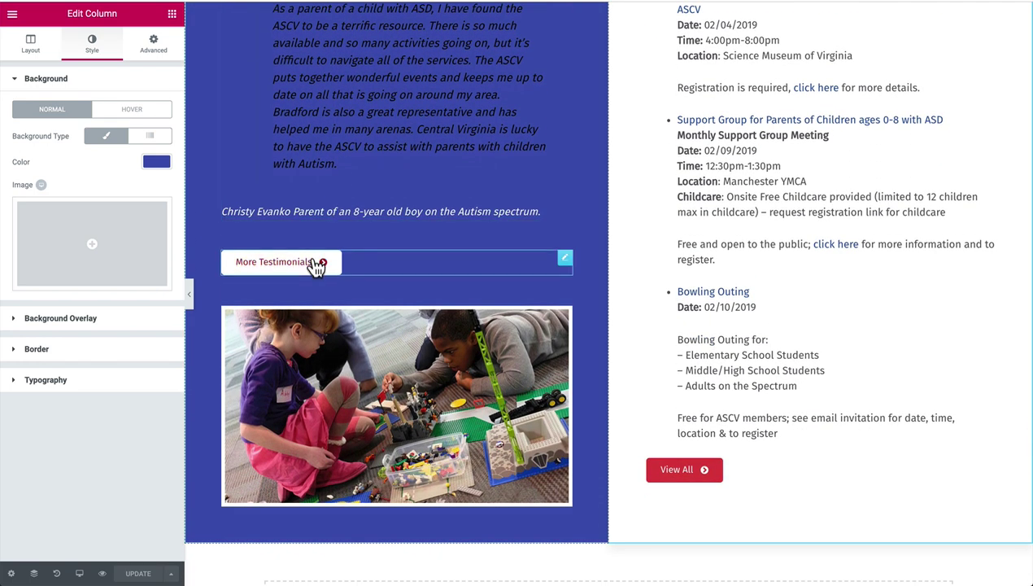
left_click(297, 269)
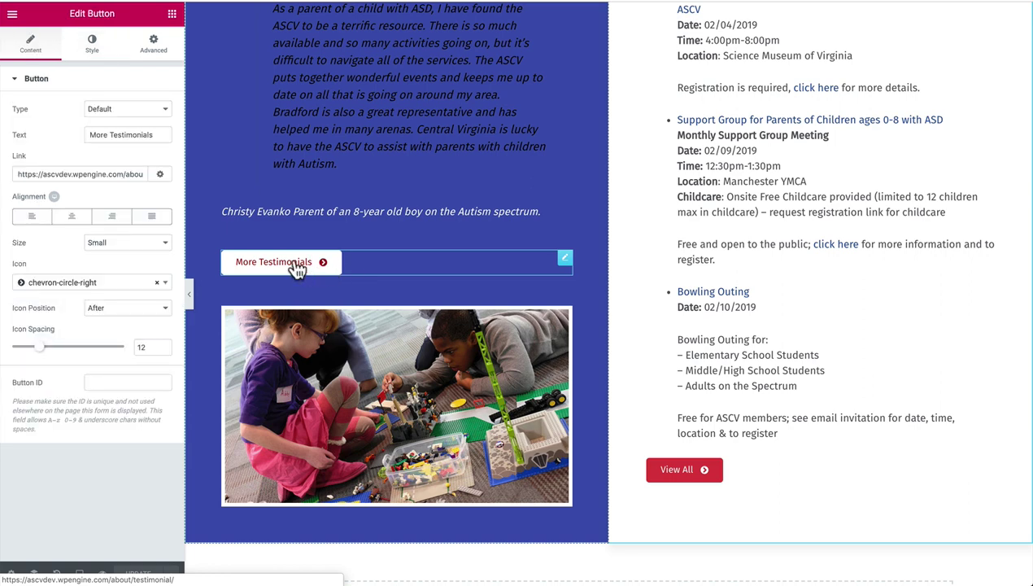
left_click(92, 44)
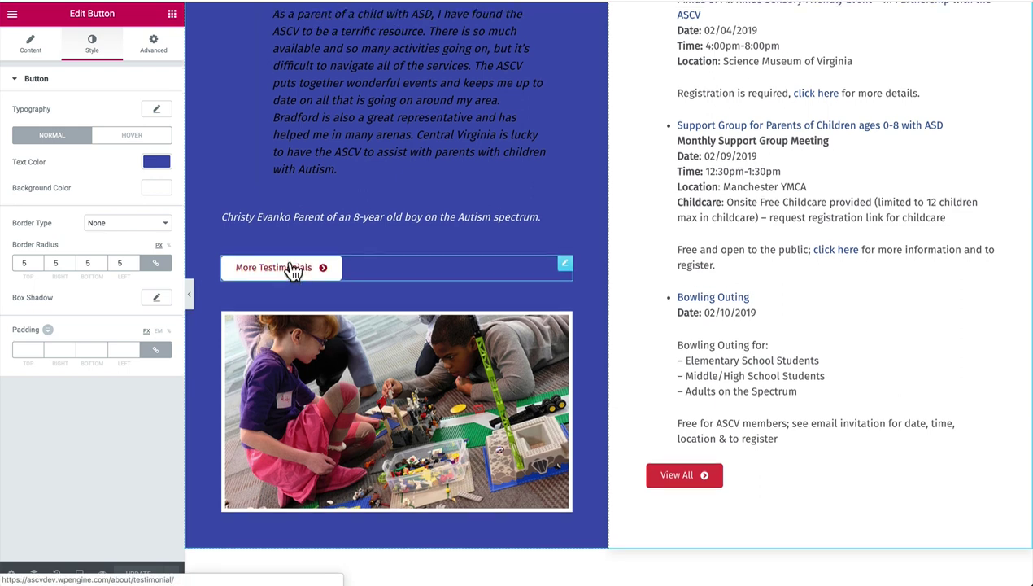
Step: Inspect the What People Are Saying heading's content and the testimonials shortcode in the text editor below it
scroll(289, 267, "up", 3)
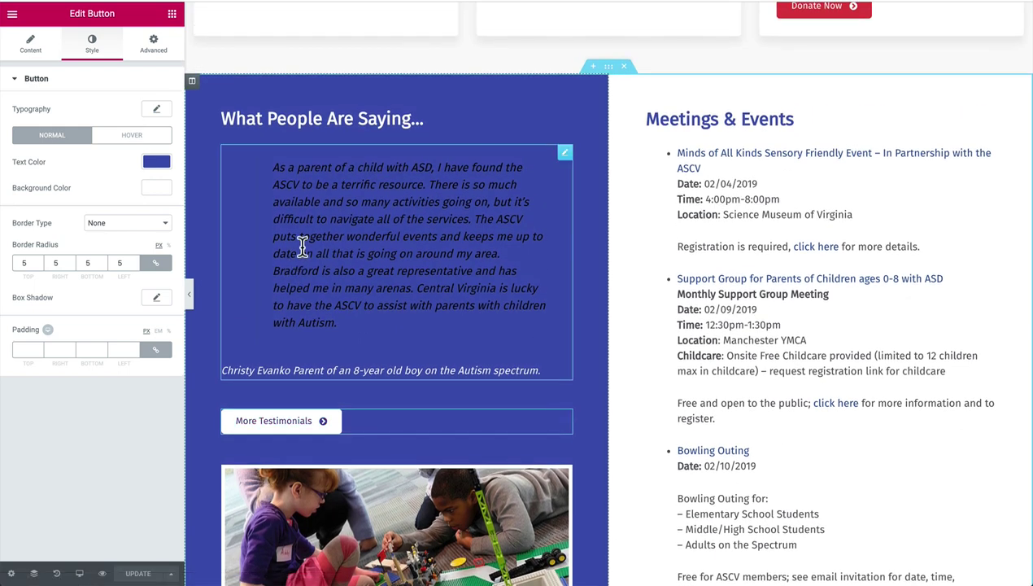
left_click(295, 117)
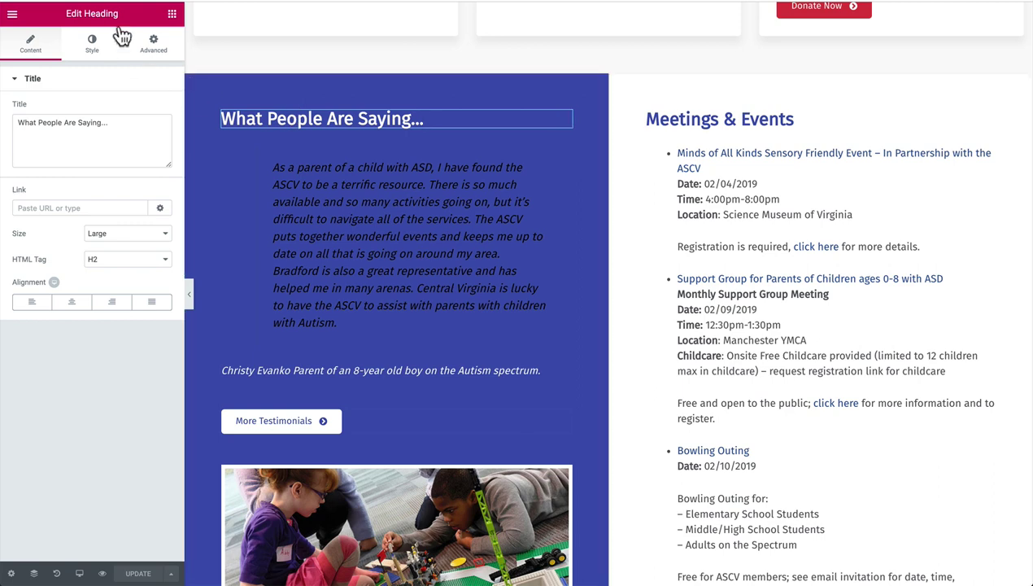
left_click(330, 214)
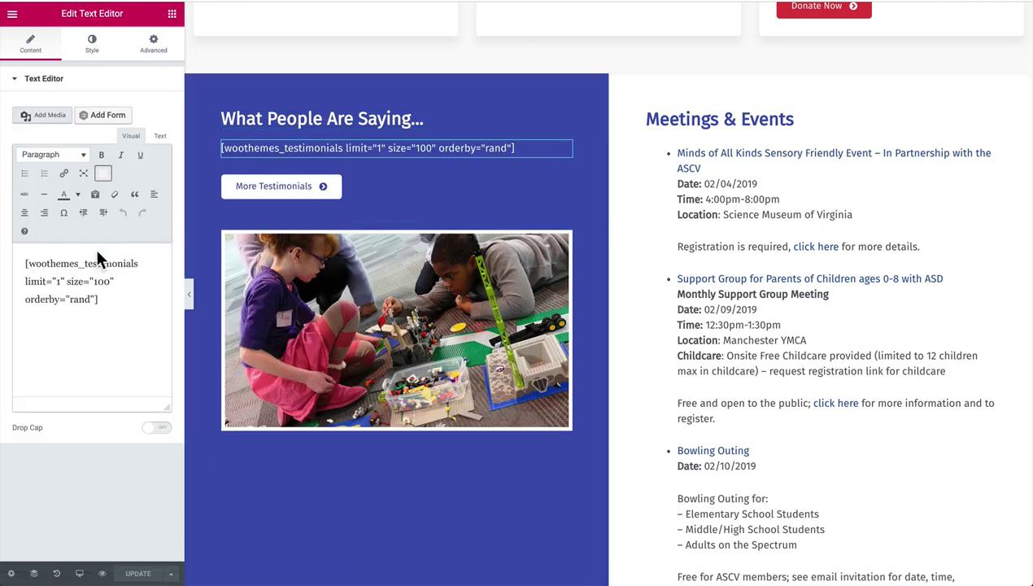
left_click_drag(26, 263, 94, 300)
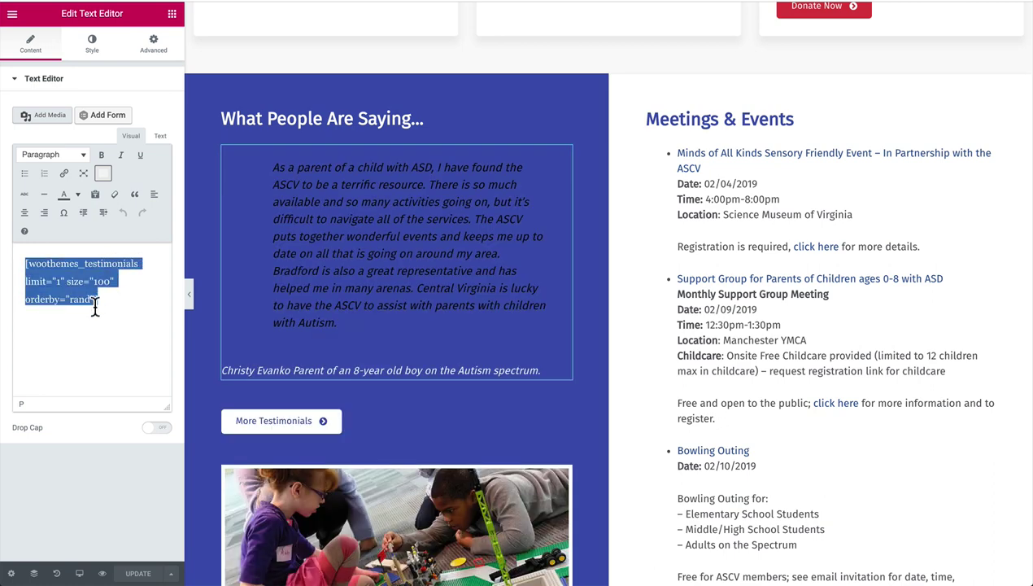
left_click(95, 302)
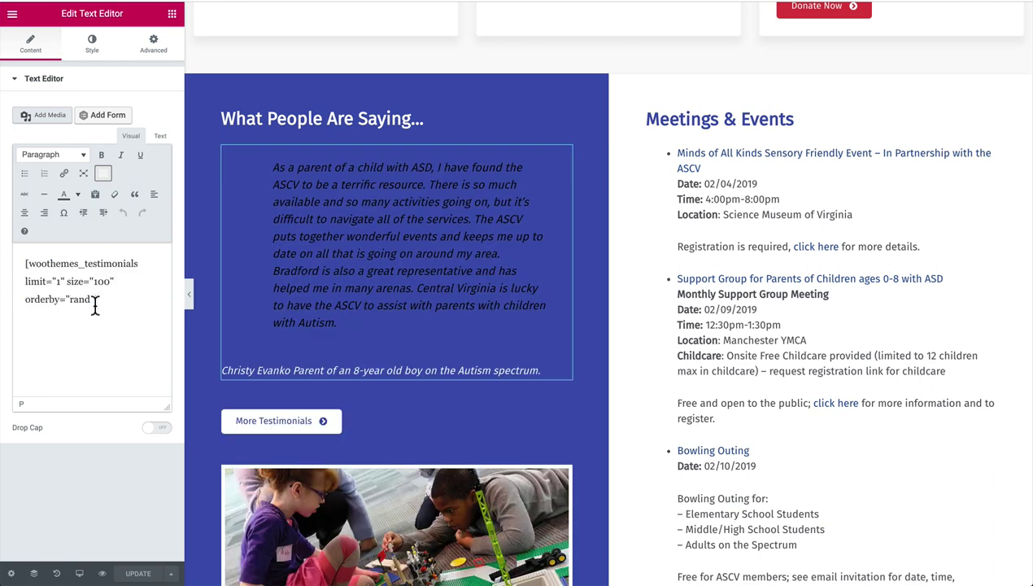
left_click_drag(27, 263, 98, 299)
left_click(121, 297)
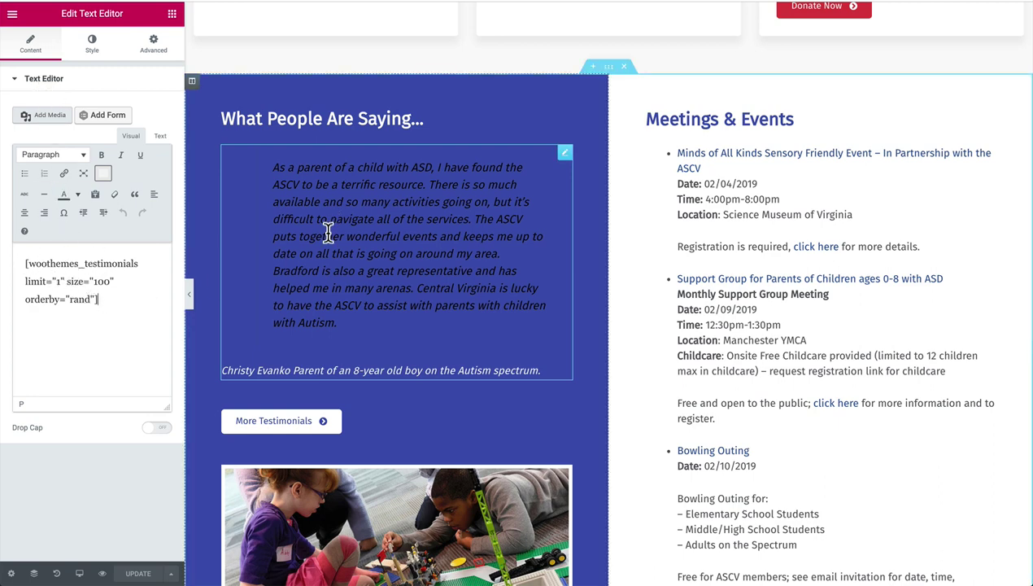
Step: Review the content settings of the More Testimonials button and the image below it
scroll(330, 231, "down", 1)
left_click(364, 362)
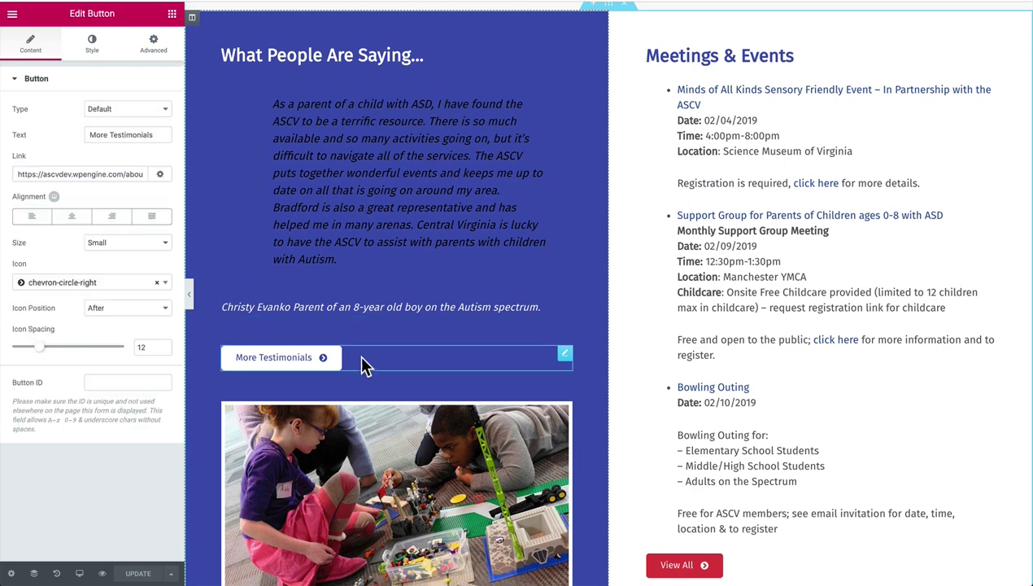
scroll(360, 360, "down", 2)
left_click(329, 390)
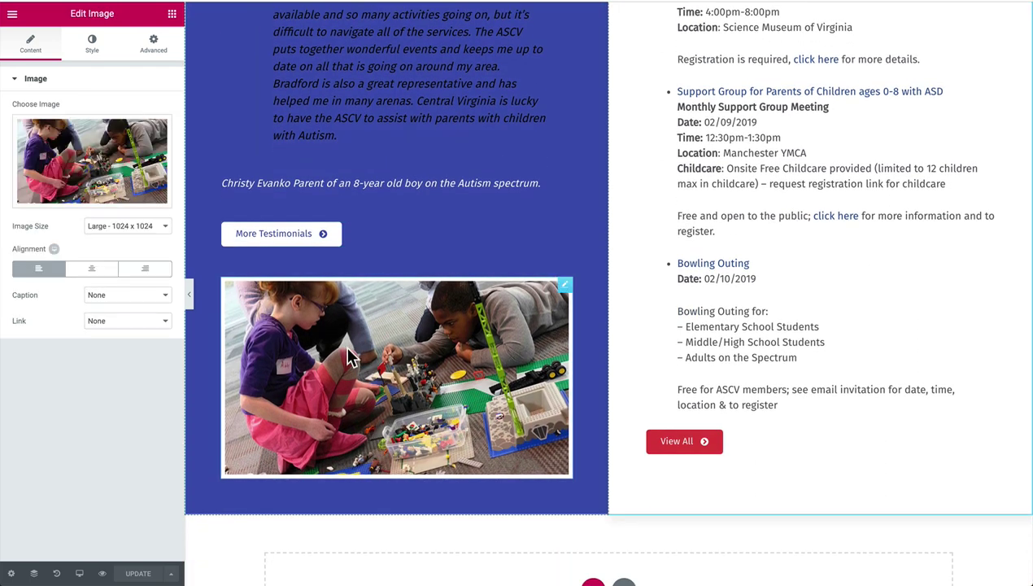
left_click(37, 276)
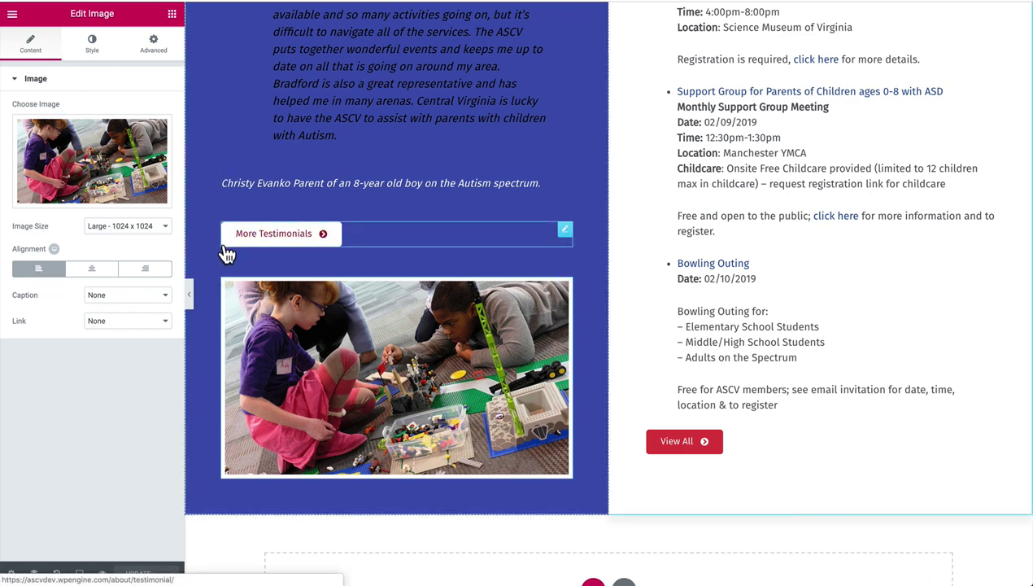
Step: Set the testimonials image's mobile margin to 0 px on all sides and unlink the four values
left_click(94, 49)
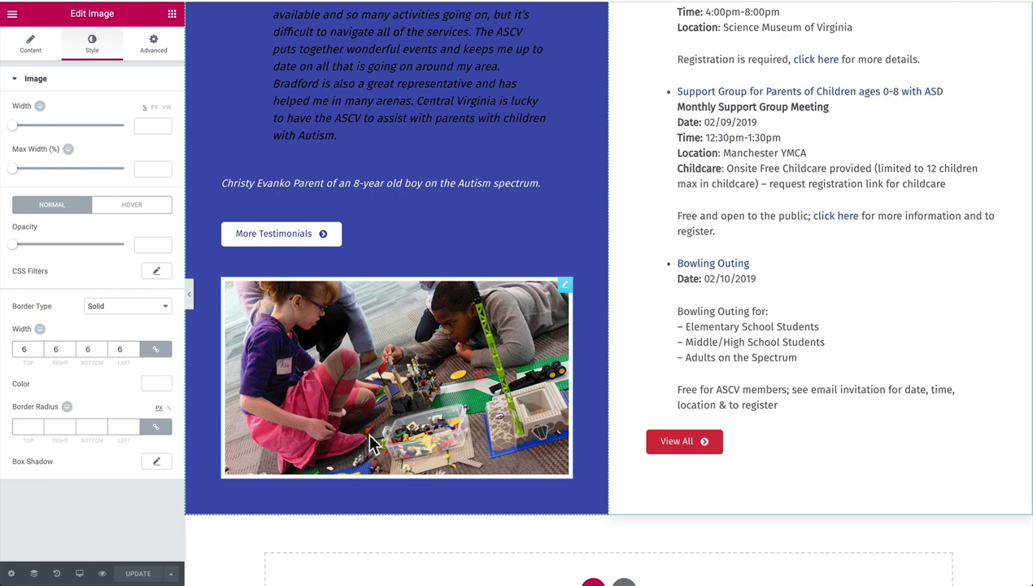
left_click(153, 44)
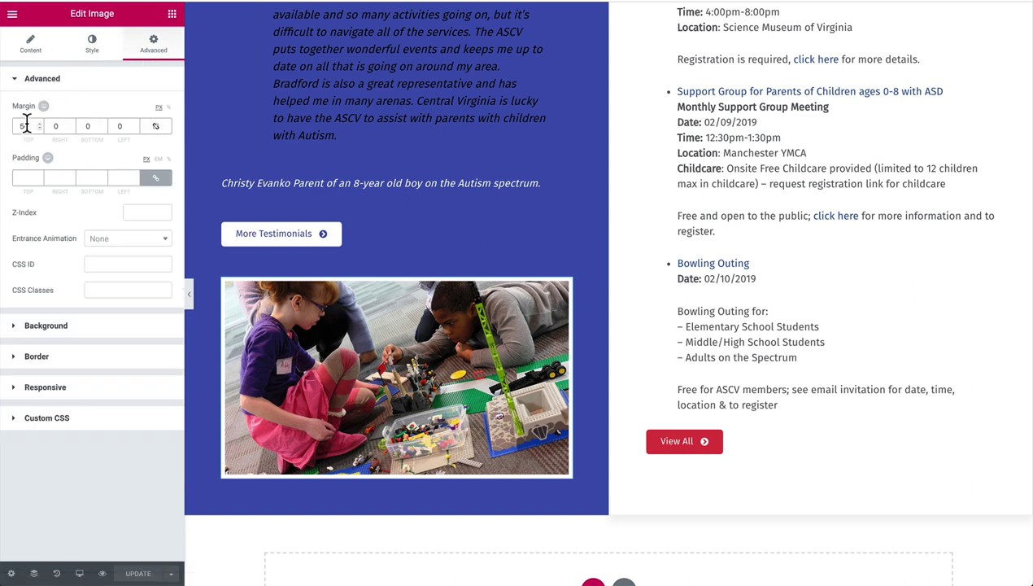
left_click(43, 106)
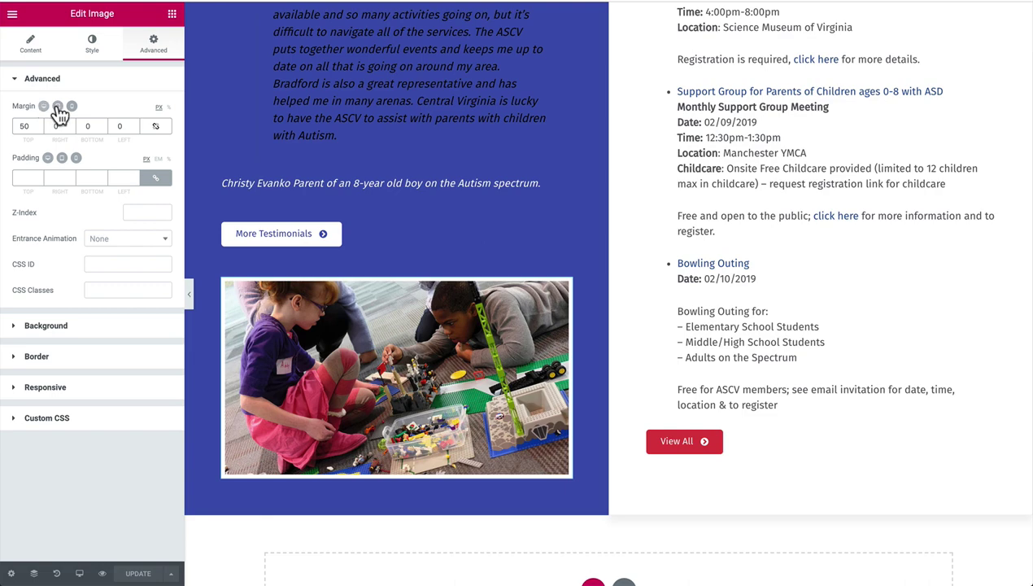
left_click(58, 107)
left_click(71, 107)
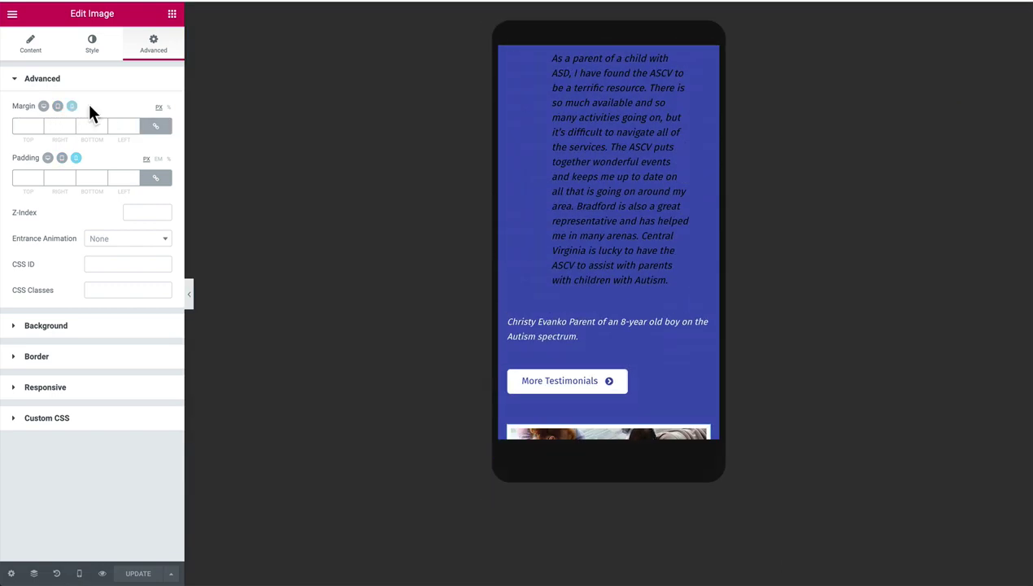
left_click(21, 127)
type("0")
left_click(155, 127)
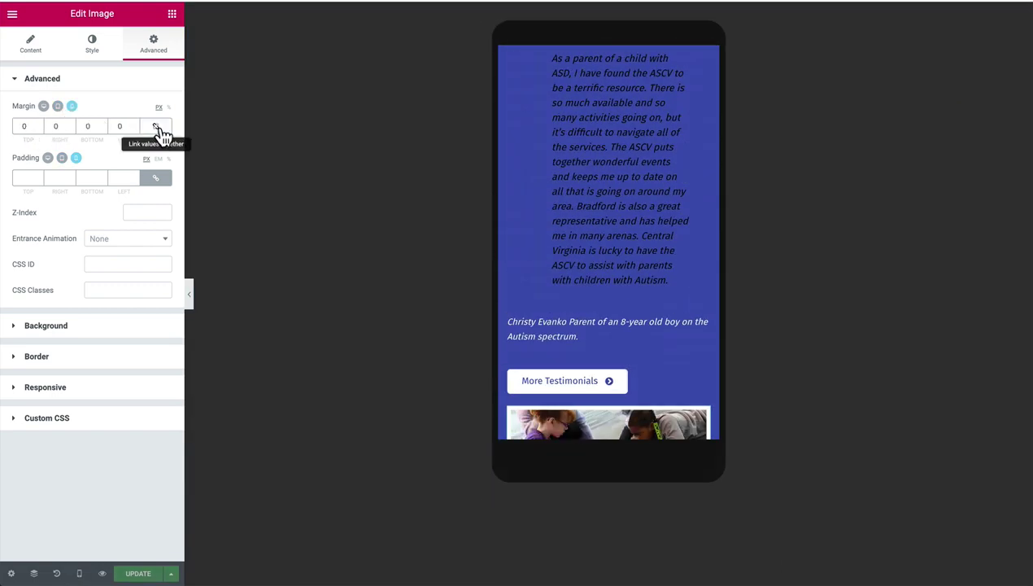
Step: Set the image's top mobile margin to 20 px and return to the desktop view
double_click(24, 126)
scroll(599, 226, "down", 5)
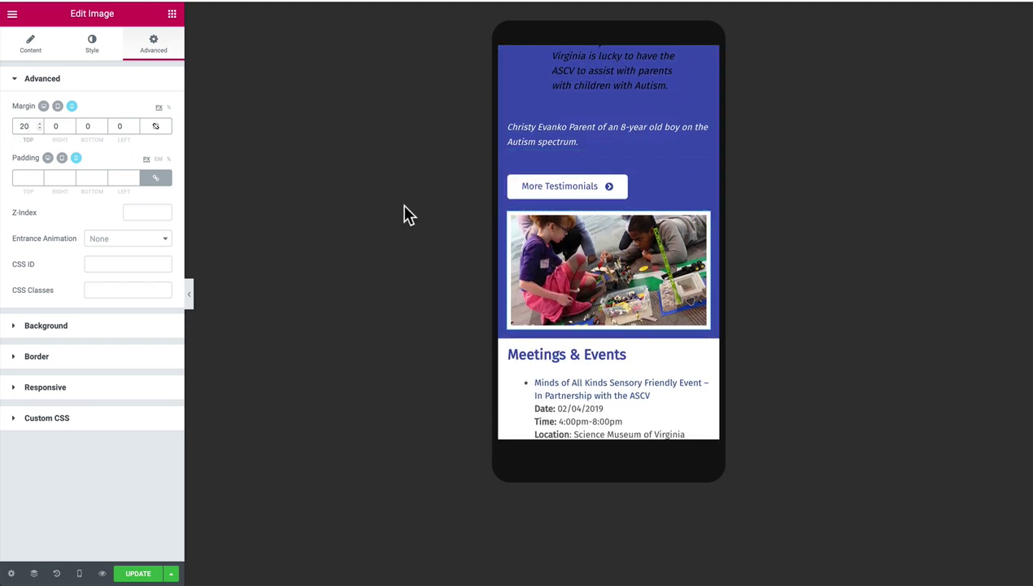
type("20")
key("BackSpace")
key("BackSpace")
type("50")
left_click(44, 106)
left_click(44, 106)
Step: Check the Meetings & Events column's layout settings and its normal background color
scroll(498, 238, "up", 3)
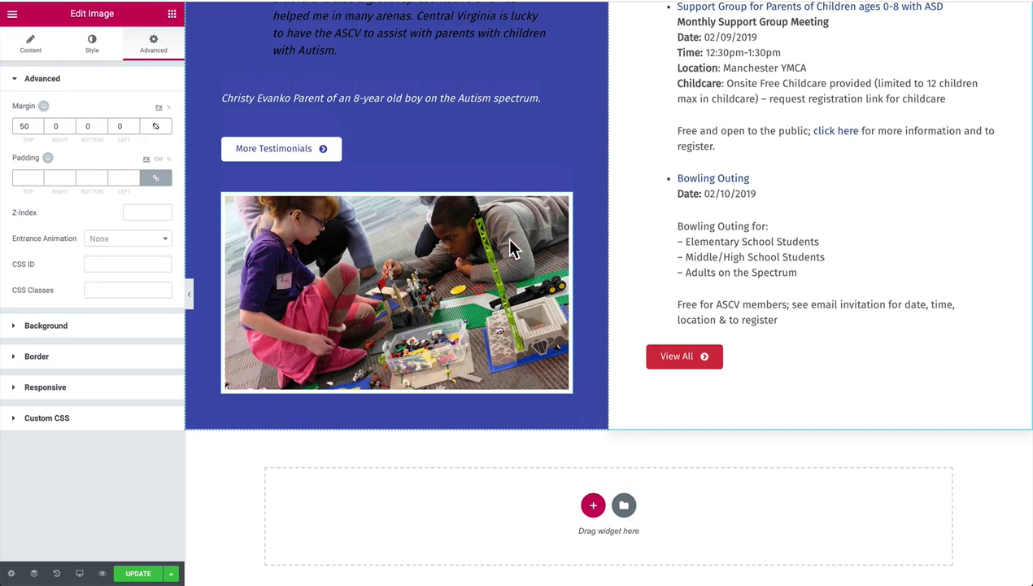
scroll(511, 244, "up", 3)
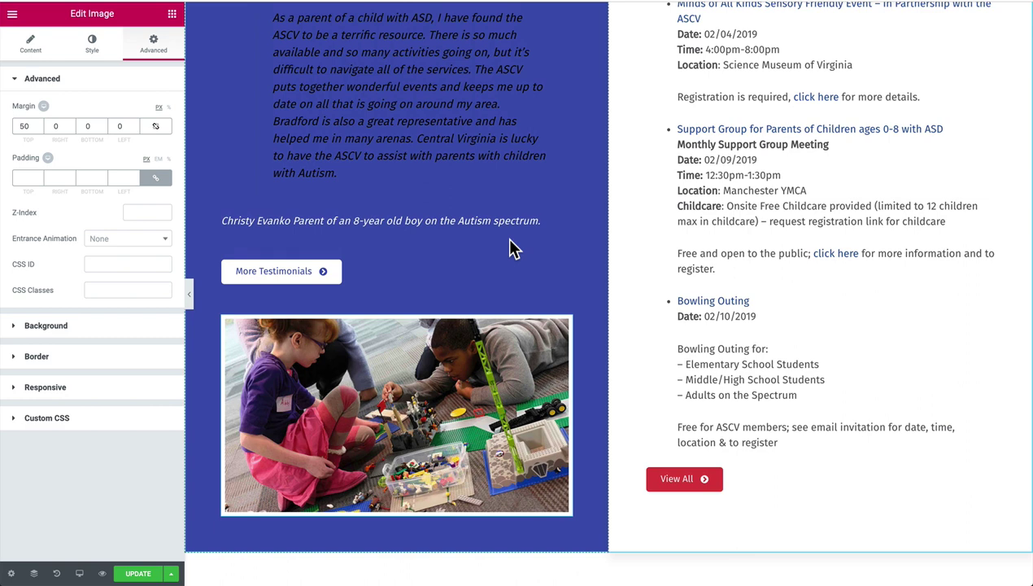
scroll(680, 283, "up", 5)
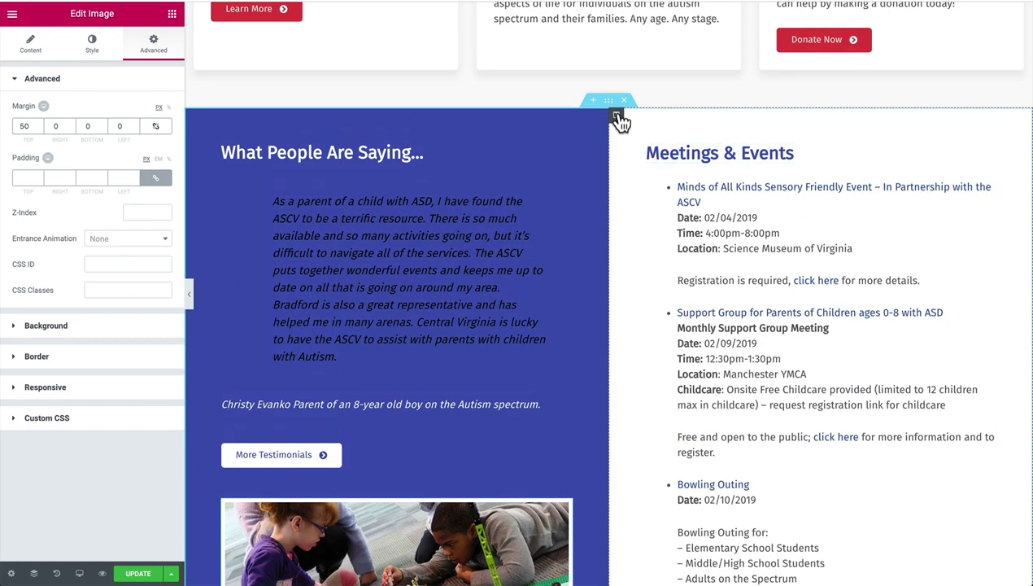
left_click(616, 115)
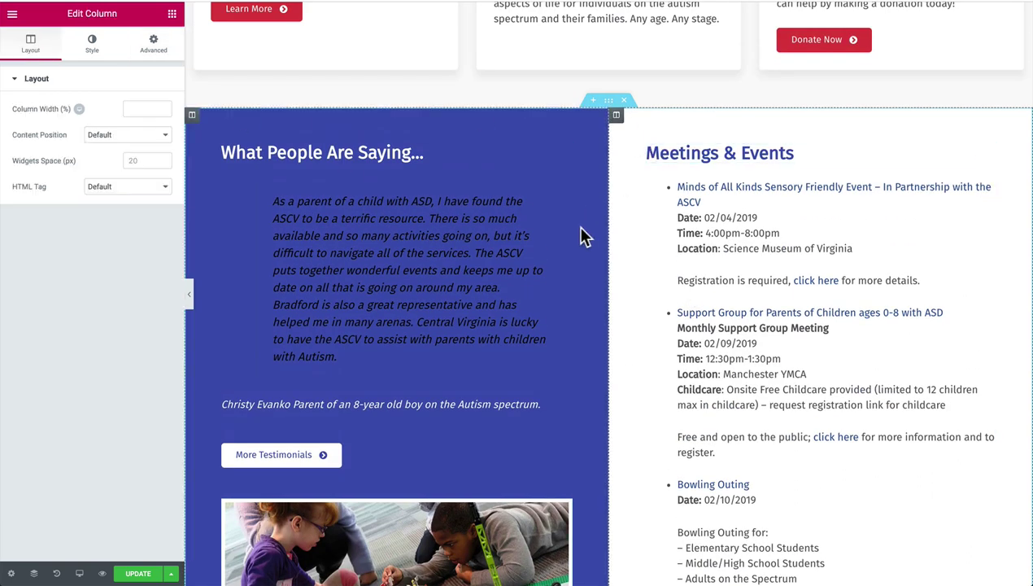
left_click(94, 48)
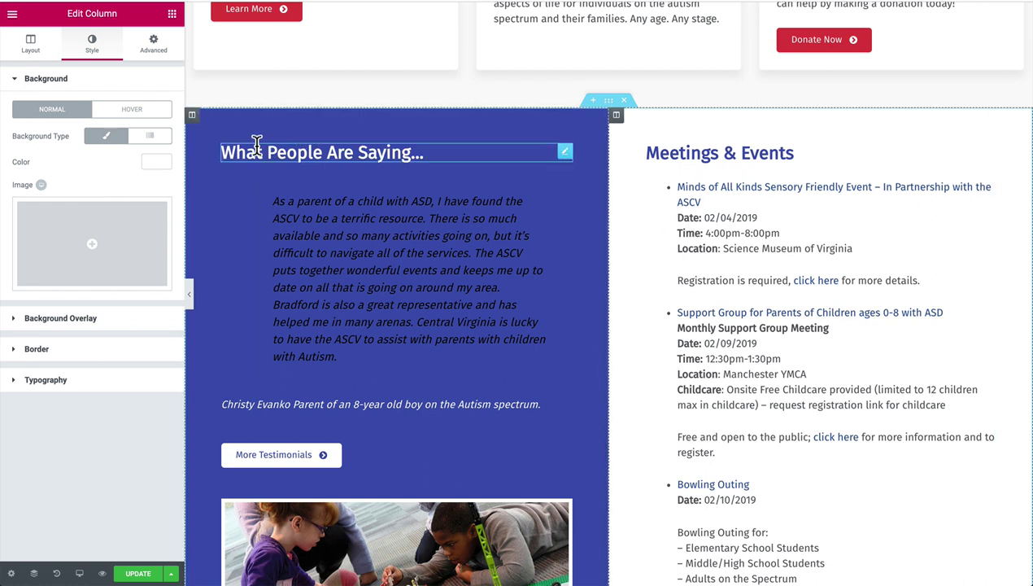
left_click(156, 163)
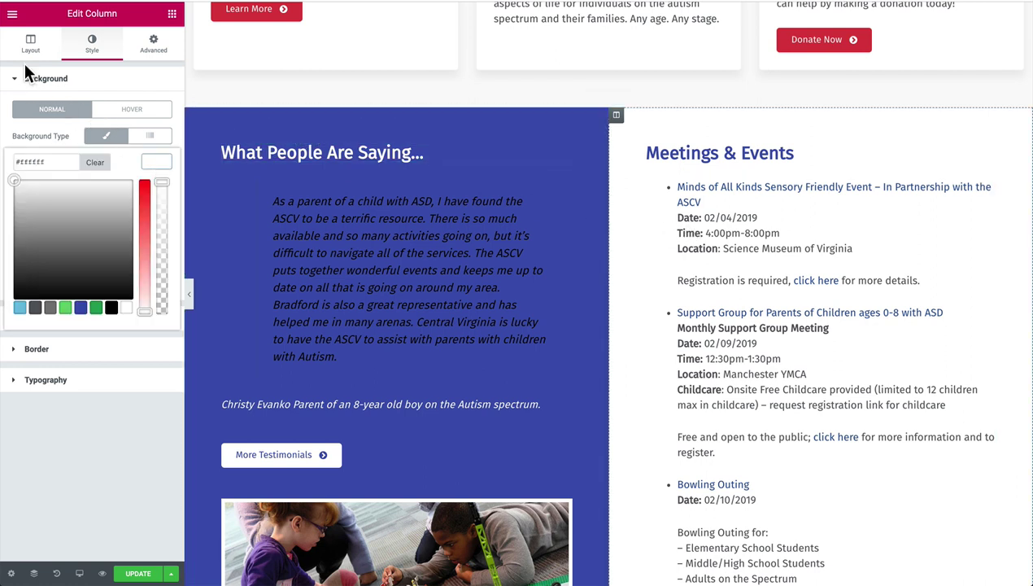
left_click(156, 161)
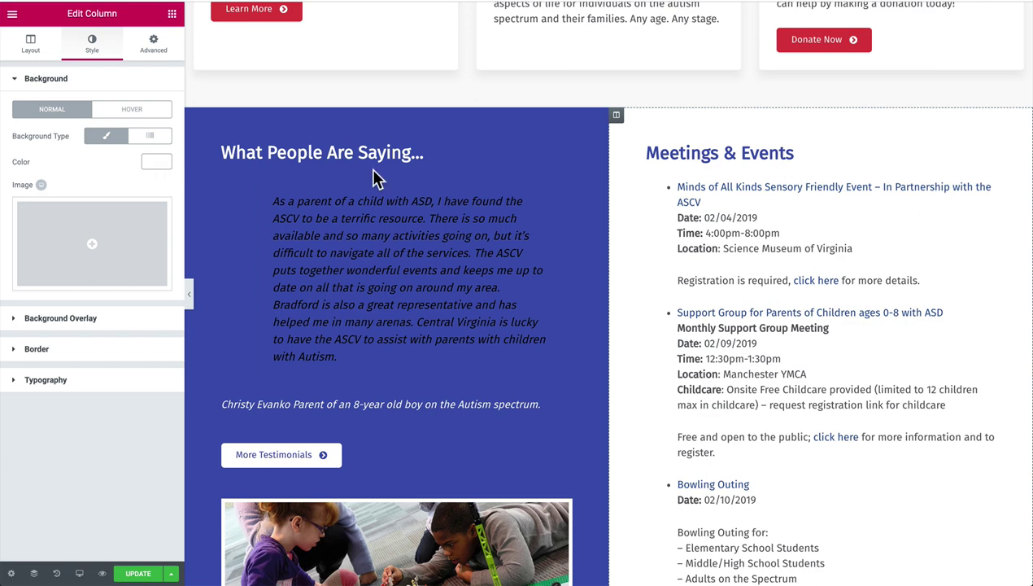
Step: Inspect the display-posts shortcode in the text editor below the Meetings & Events heading, including its post type, count and ordering parameters
scroll(707, 151, "down", 2)
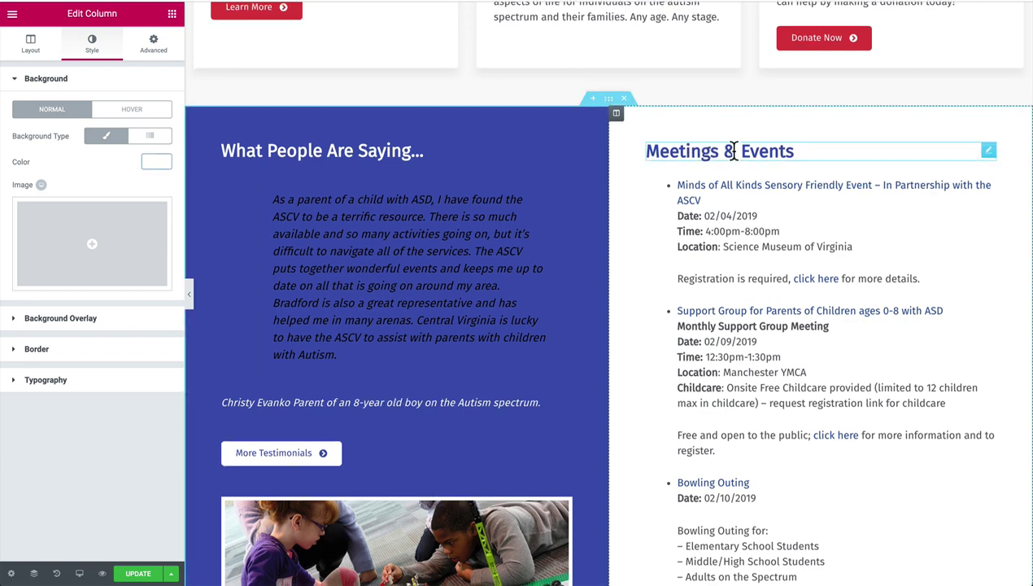
left_click(715, 196)
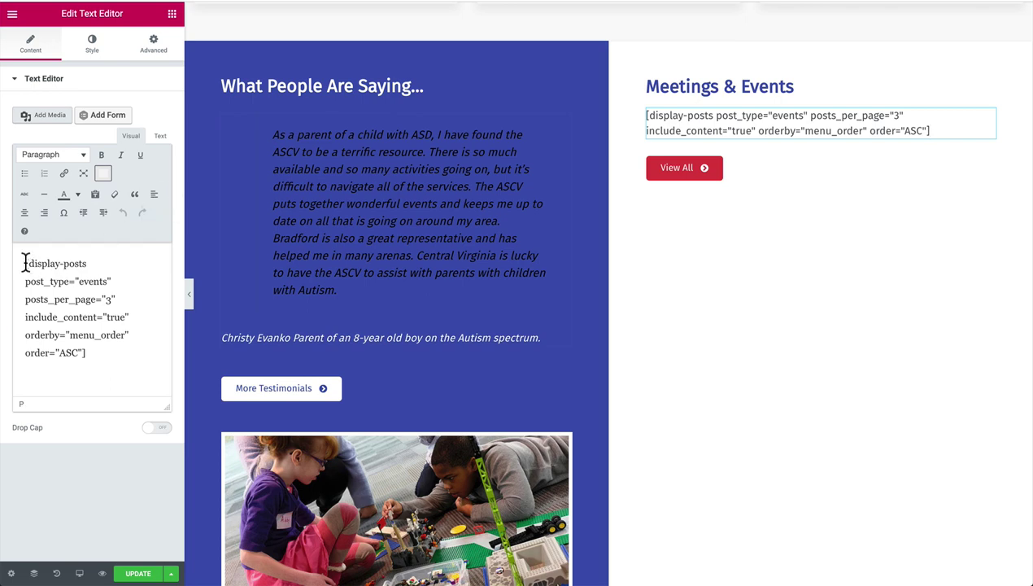
left_click_drag(24, 262, 90, 355)
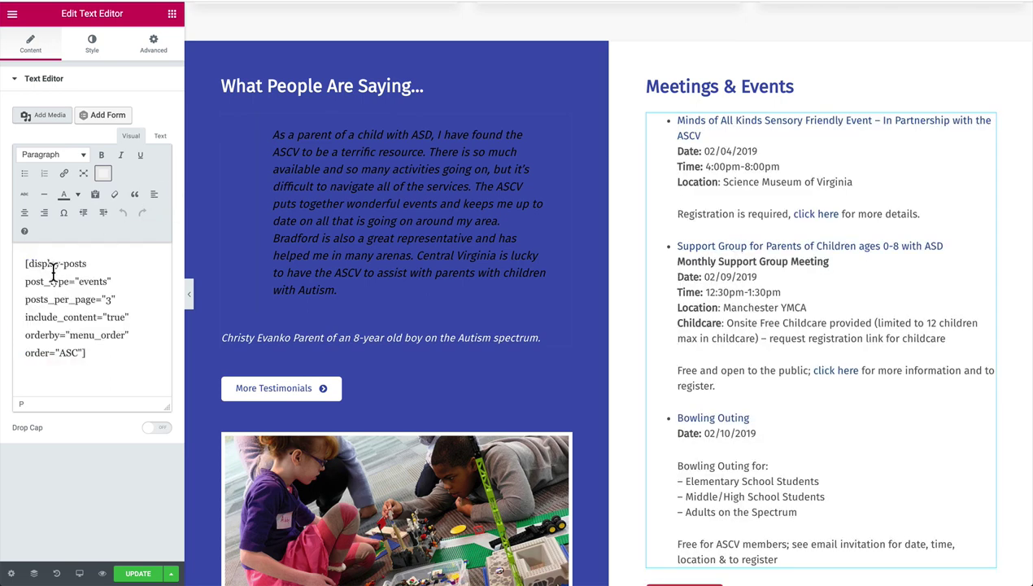
left_click_drag(31, 281, 114, 299)
left_click(114, 299)
left_click_drag(40, 334, 86, 347)
left_click(85, 350)
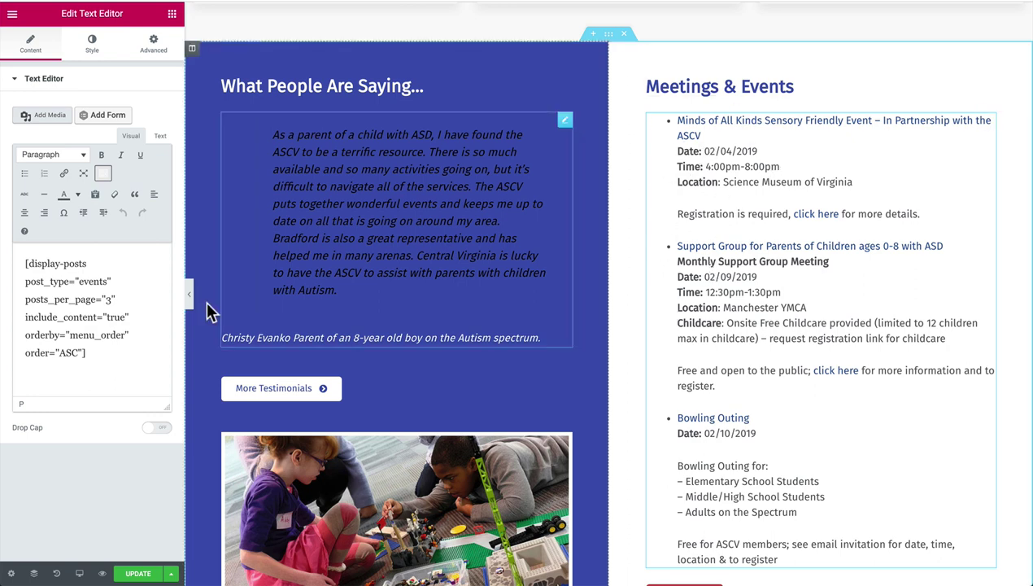
left_click_drag(61, 317, 130, 335)
left_click(100, 346)
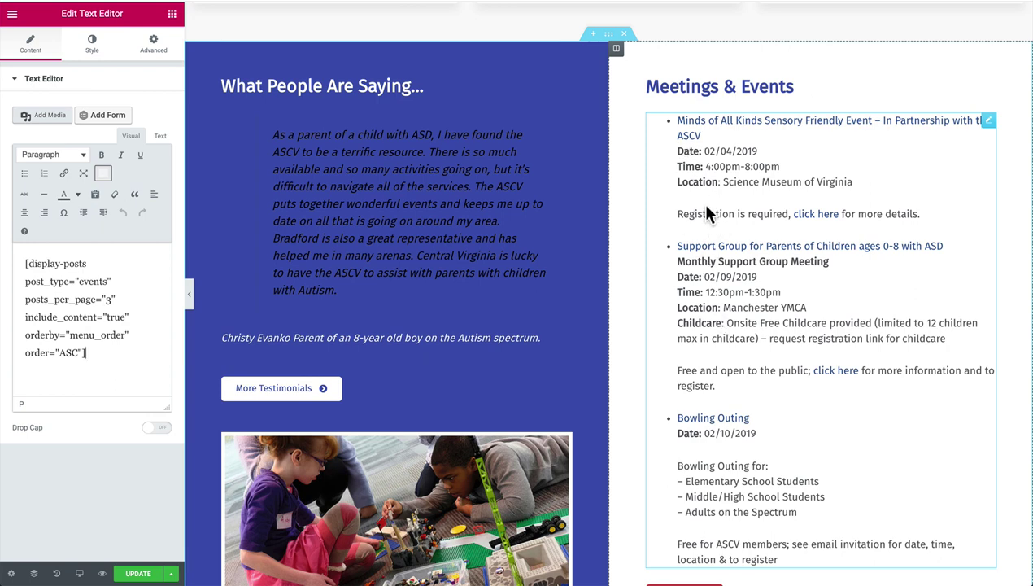
Step: Review the View All button's content settings and the end of its link address
scroll(706, 211, "down", 5)
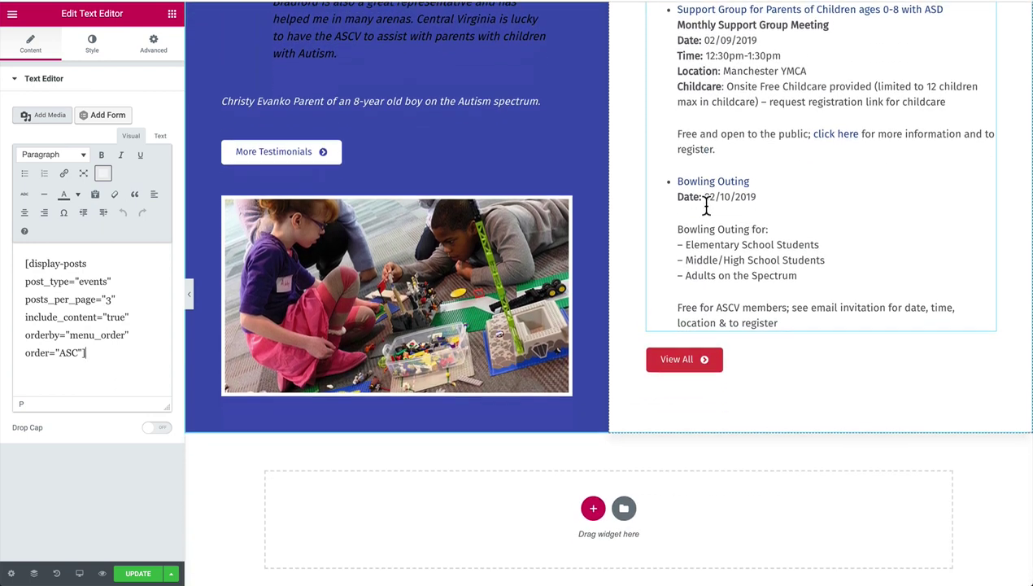
left_click(696, 342)
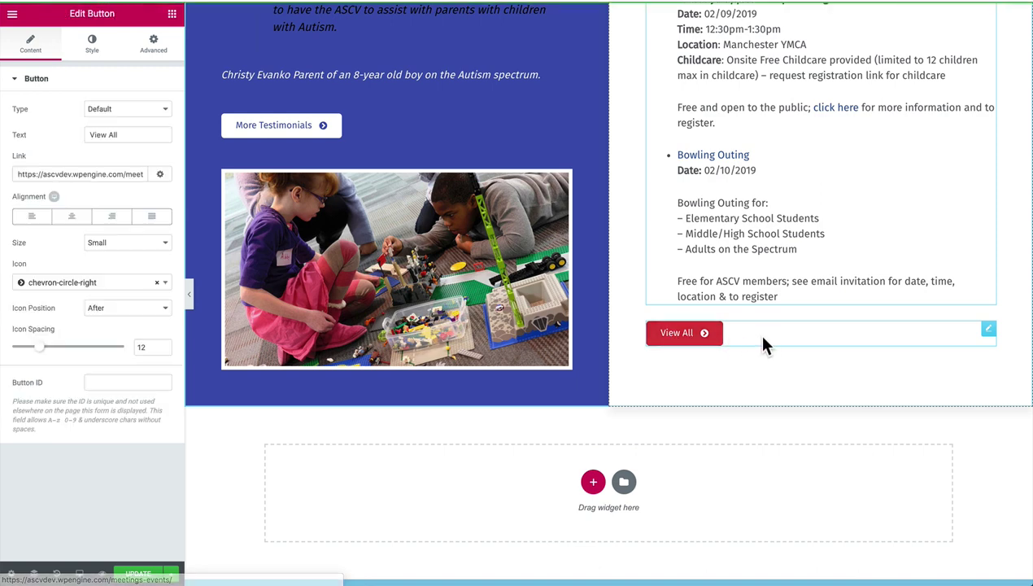
left_click(107, 174)
key("End")
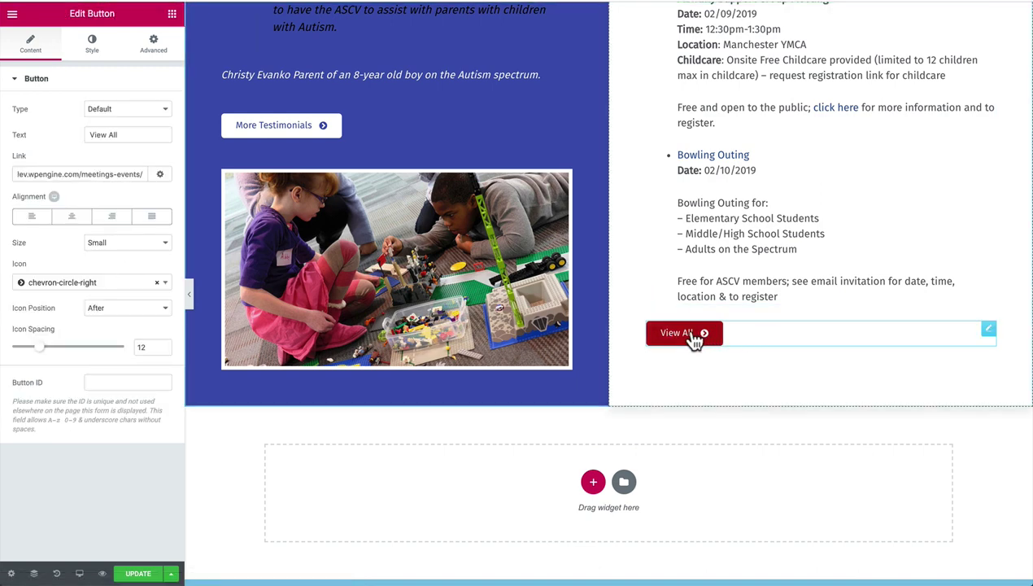
scroll(688, 330, "up", 3)
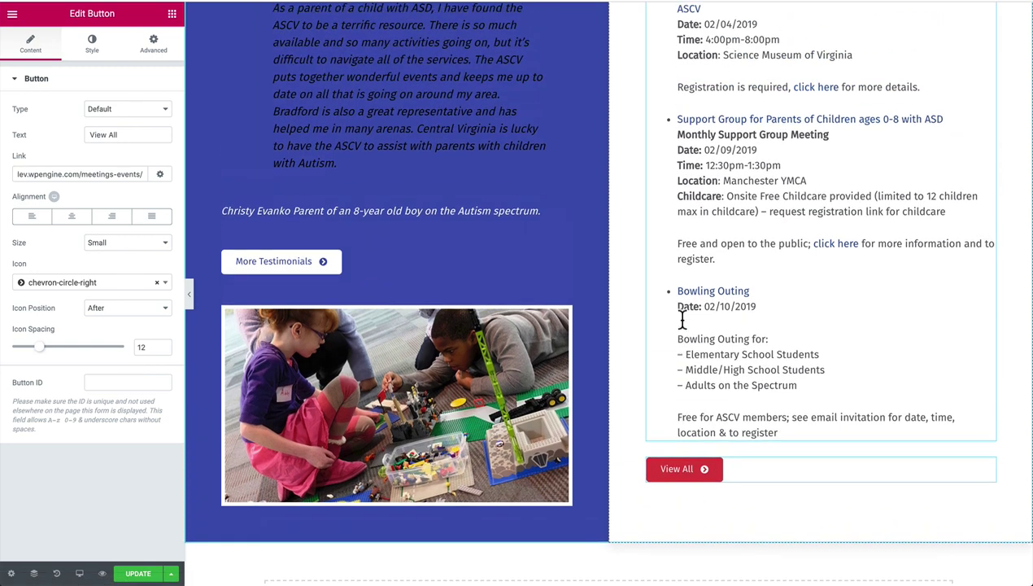
scroll(682, 318, "down", 3)
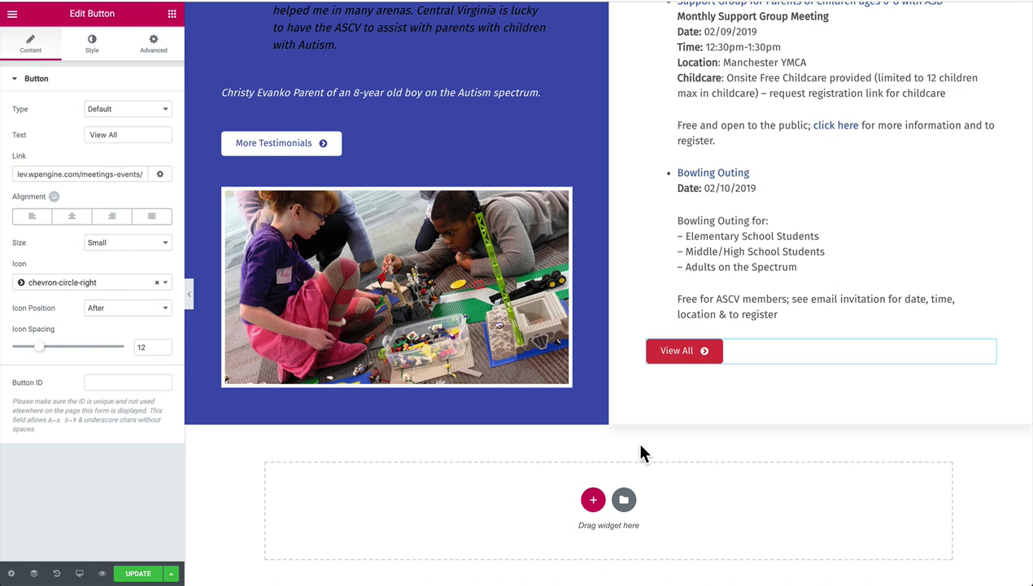
Step: Set the Meetings & Events column's border type to None and clear its border radius and box shadow
scroll(649, 414, "up", 3)
scroll(649, 413, "up", 2)
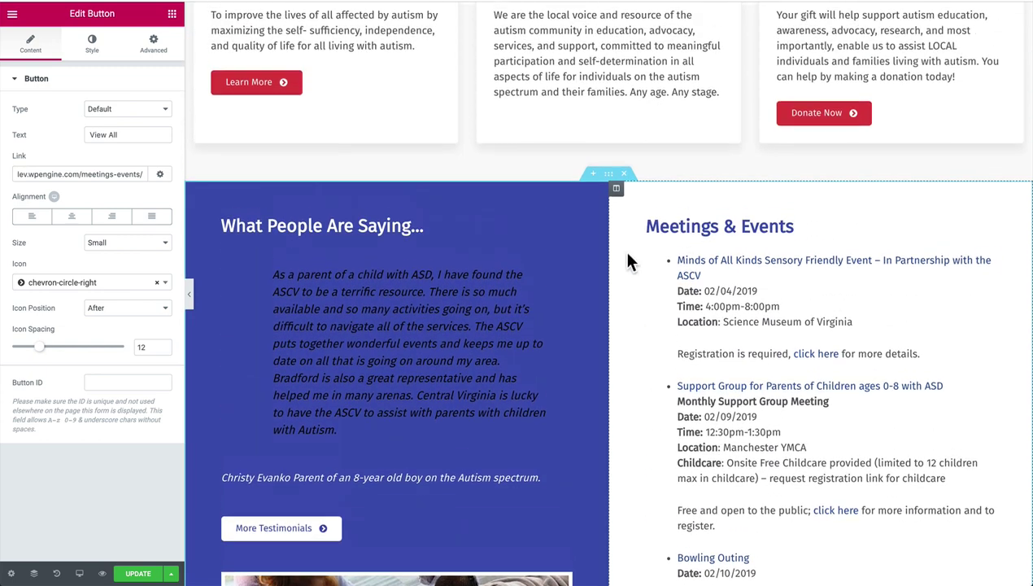
left_click(616, 189)
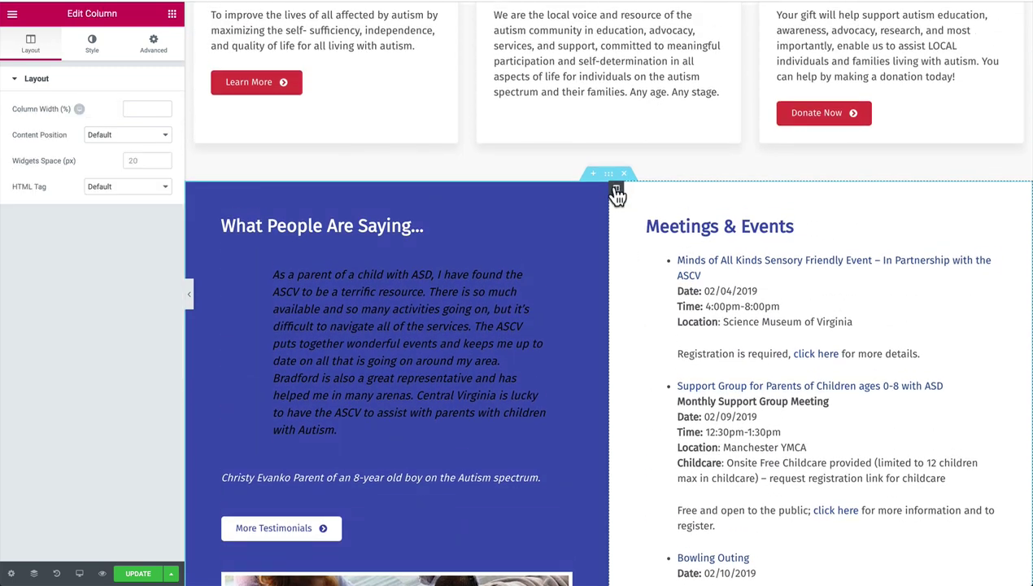
left_click(91, 55)
left_click(94, 358)
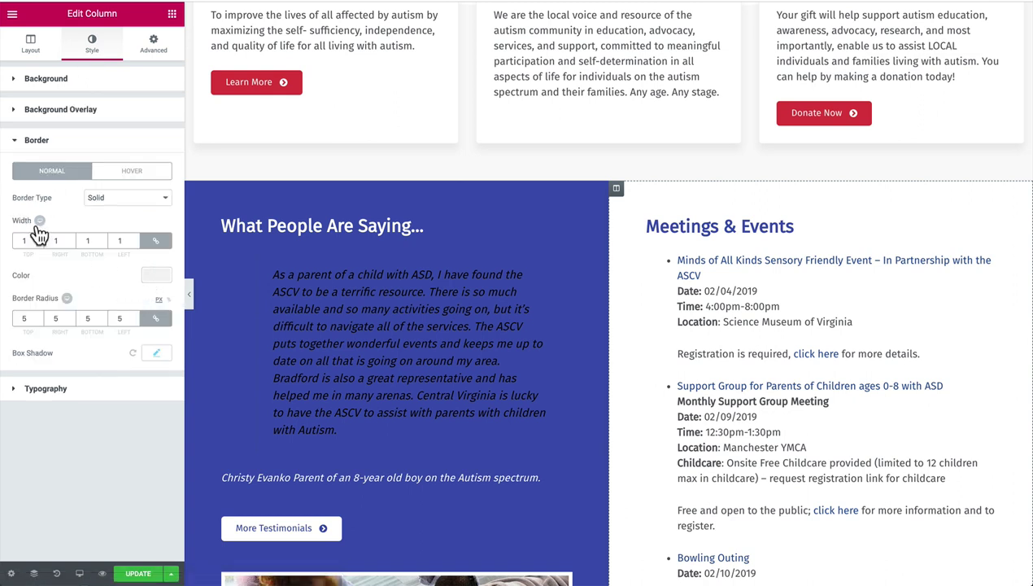
left_click(104, 198)
left_click(118, 186)
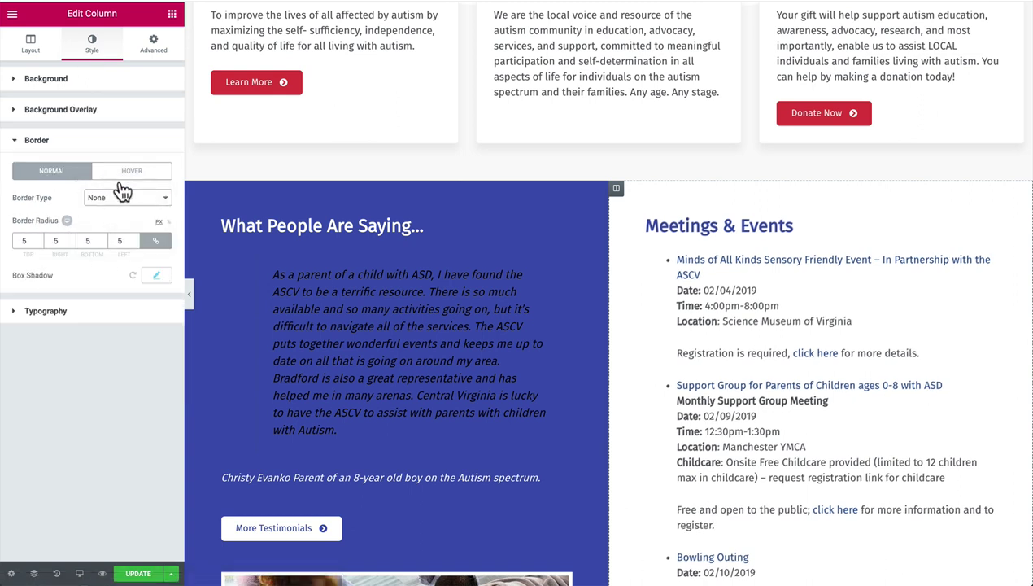
left_click(29, 241)
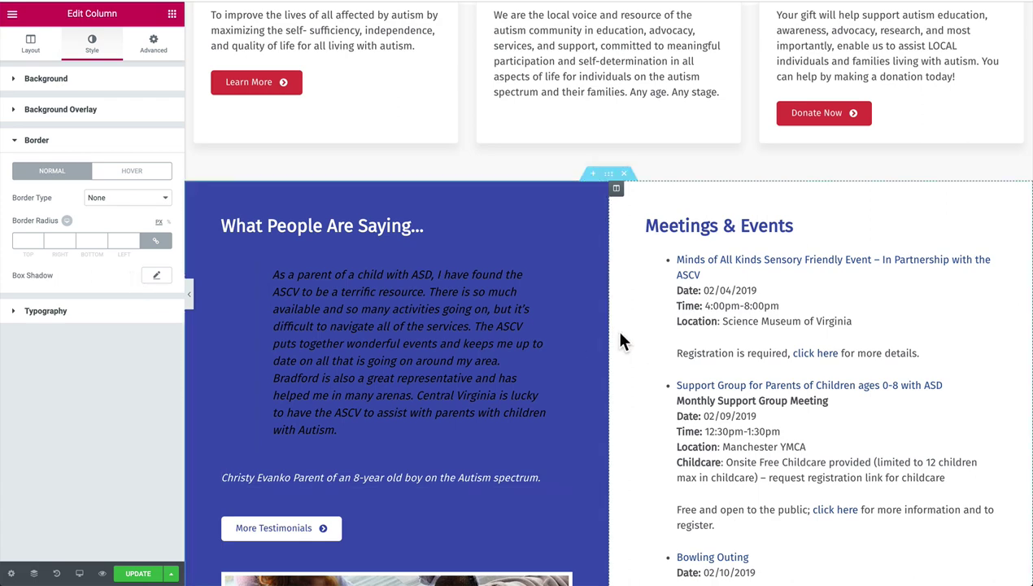
scroll(618, 342, "down", 5)
scroll(618, 341, "up", 3)
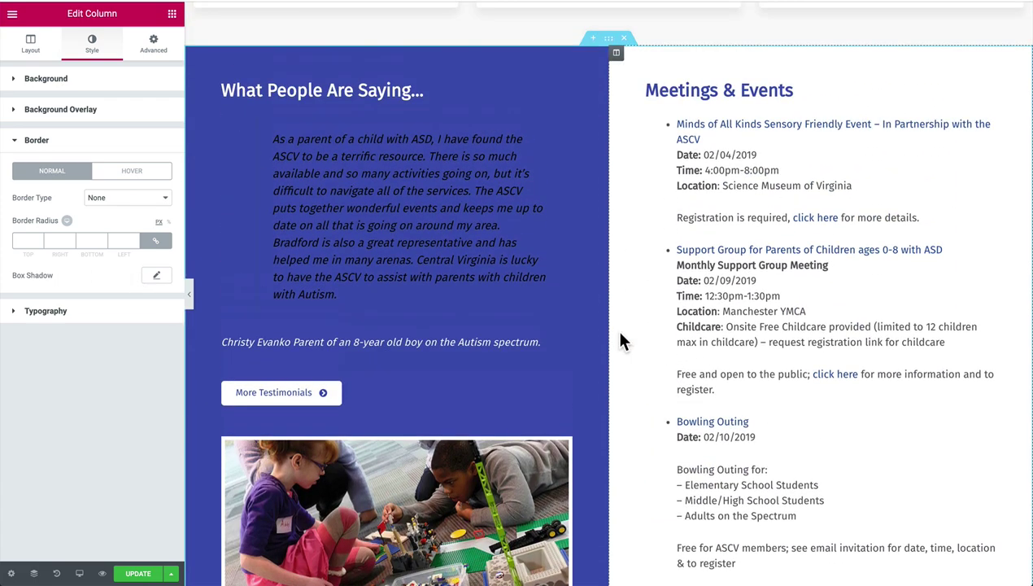